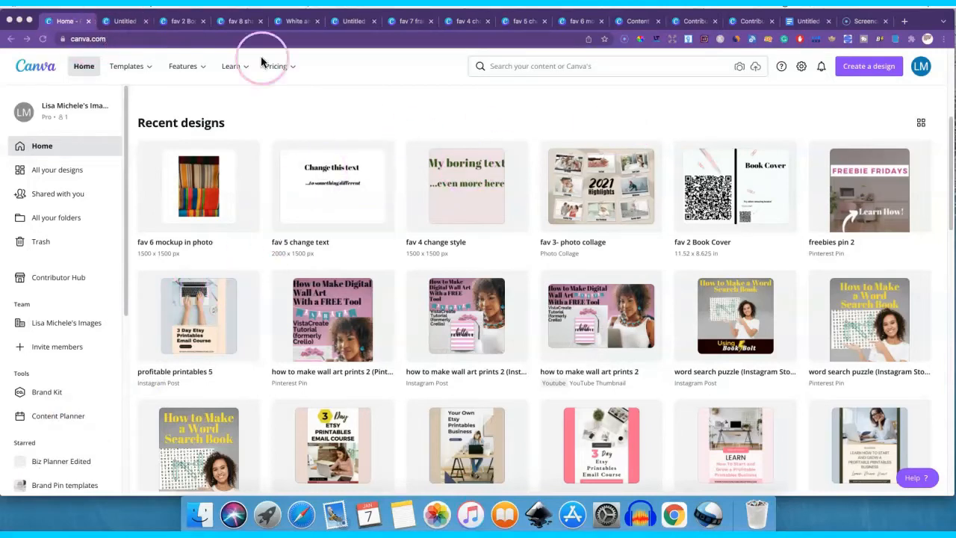
- Create a blank Facebook Post design and add the stock photo of wrapped gifts and pine branches
click(867, 67)
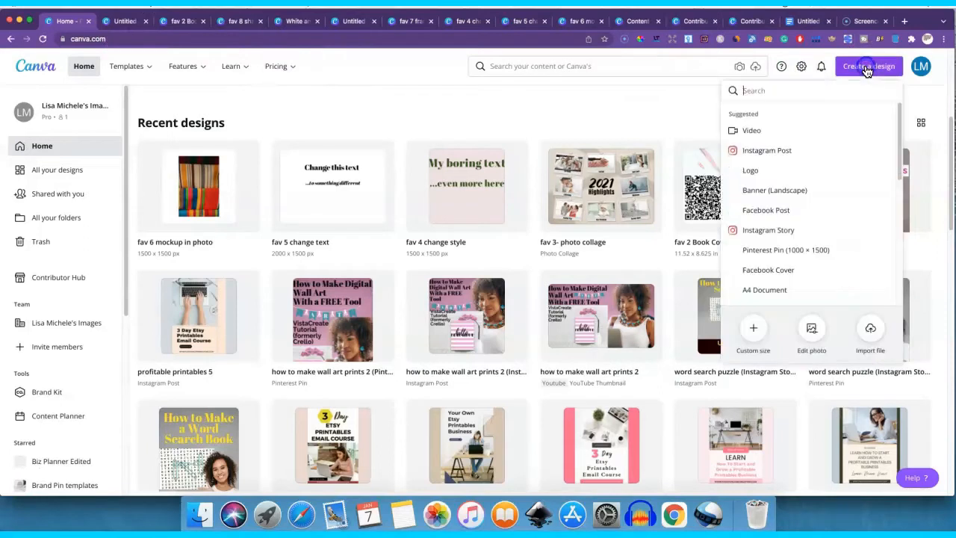
click(770, 211)
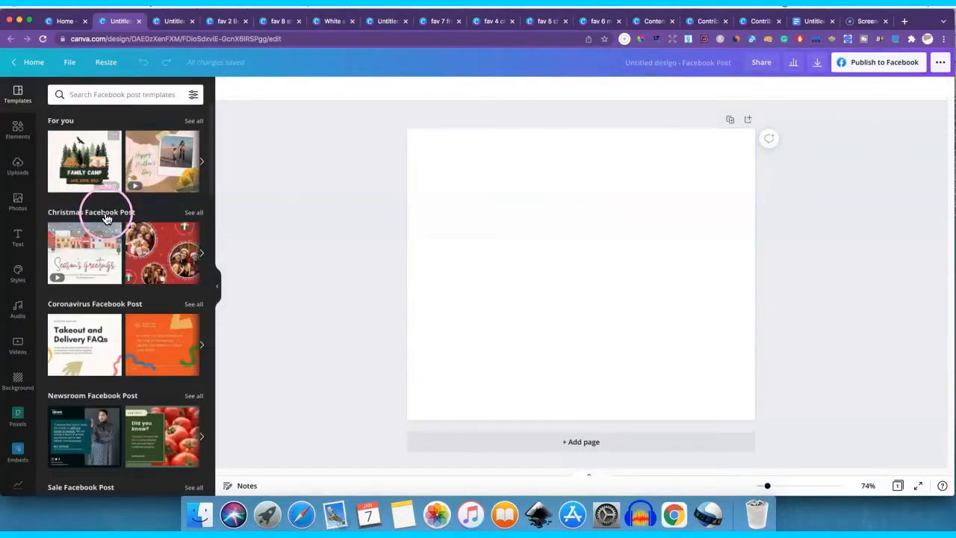
click(18, 130)
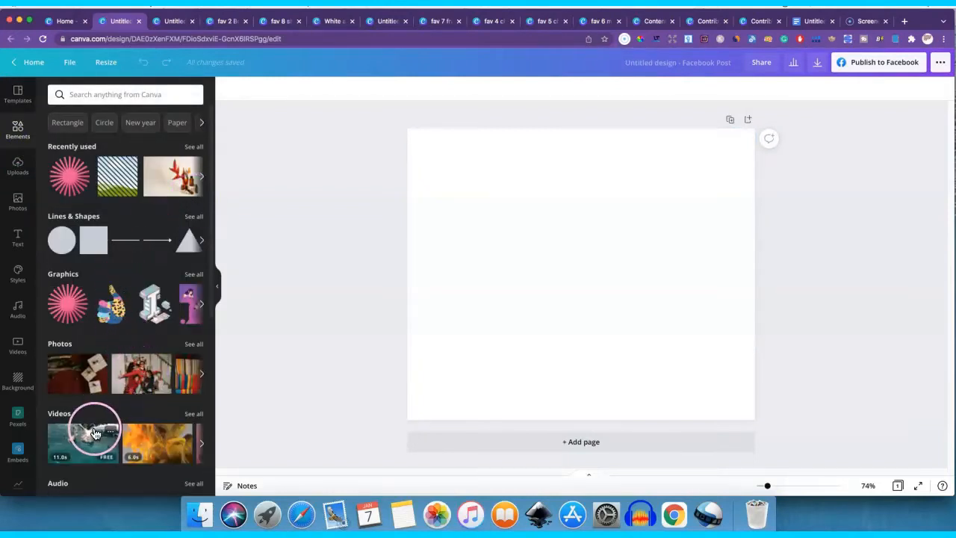
click(84, 374)
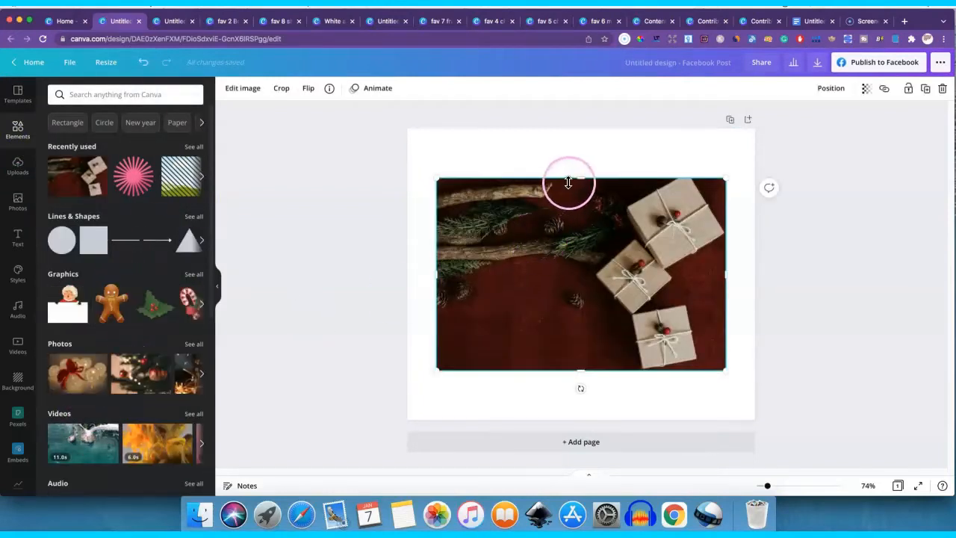
- Enlarge and reposition the gifts photo so it covers the whole Facebook post page
drag(438, 179, 396, 120)
drag(726, 371, 803, 423)
drag(662, 349, 655, 345)
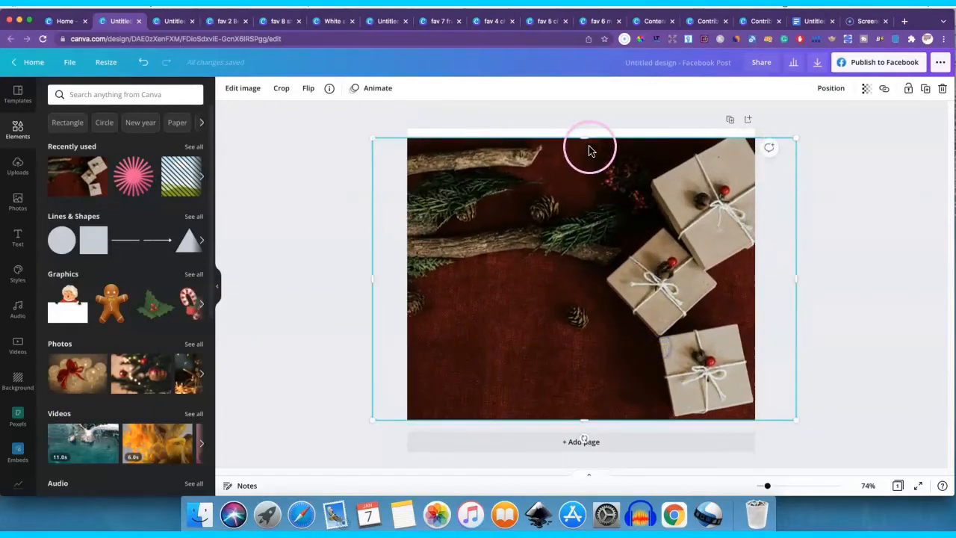
drag(589, 147, 588, 129)
click(878, 172)
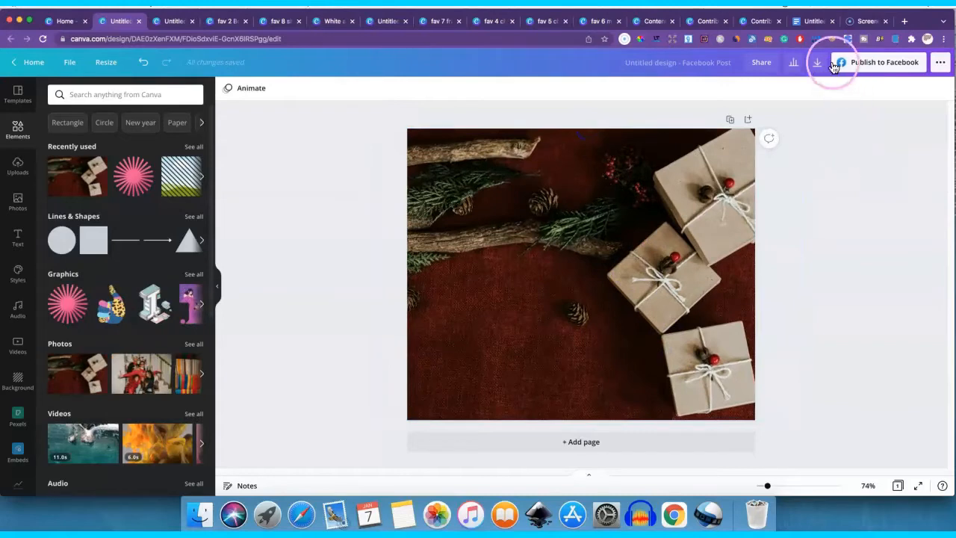
- Choose Pinterest as the publishing destination and pick the Passive Income Group 360 board for the design
click(936, 63)
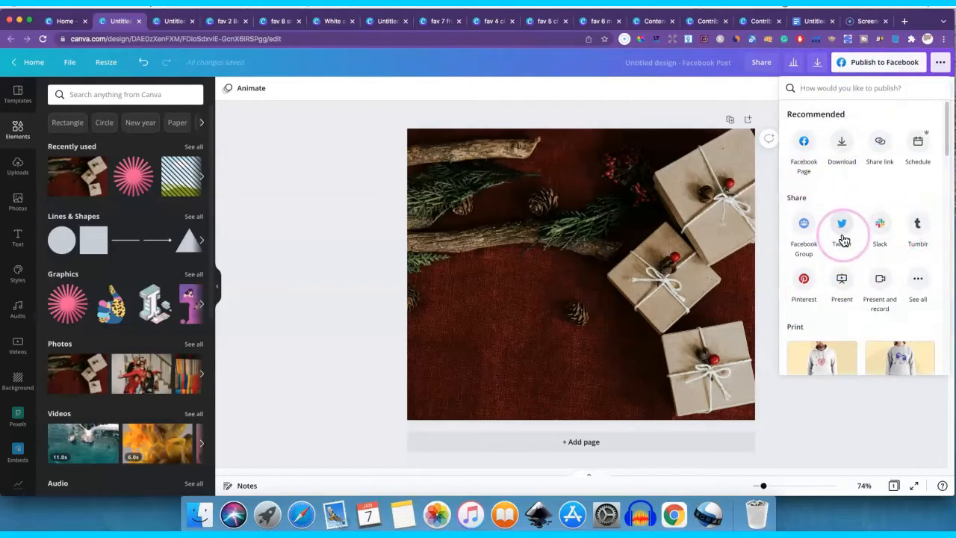
click(801, 293)
click(801, 280)
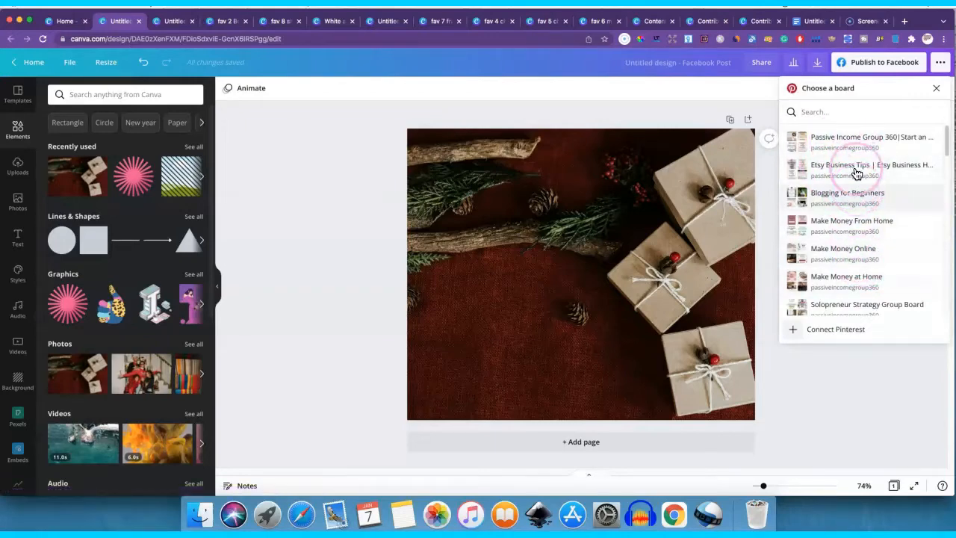
click(852, 140)
click(832, 154)
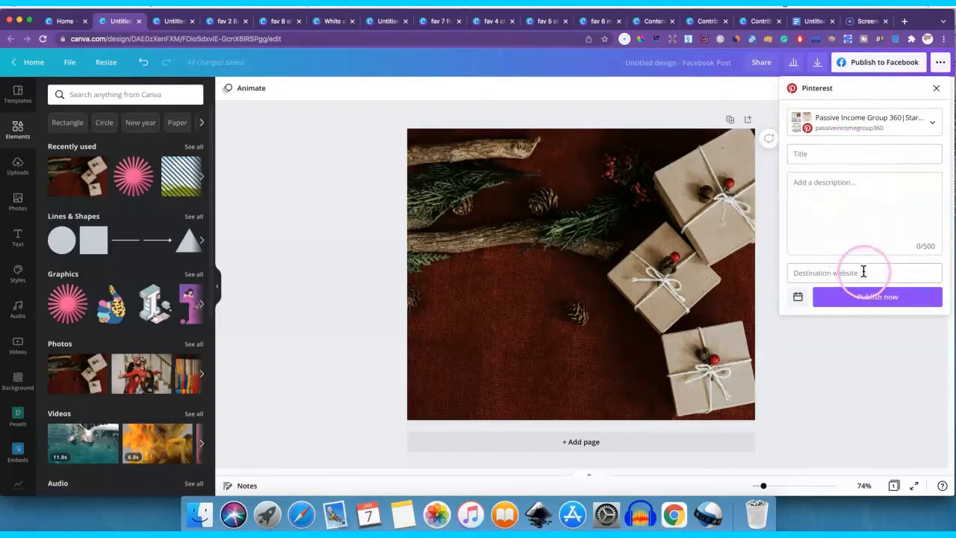
- Set the Pinterest pin's schedule to January 14, 2022, and close the publishing options without publishing
click(794, 299)
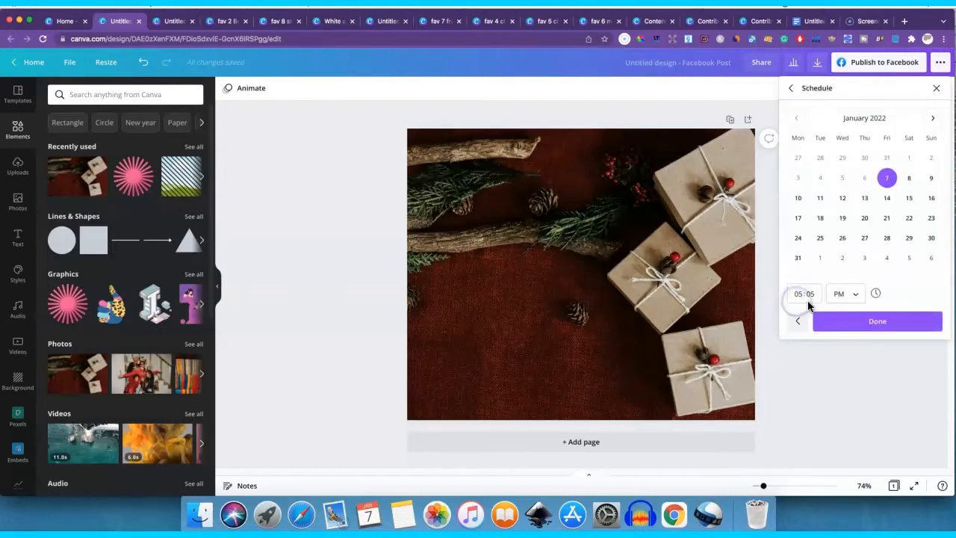
click(891, 203)
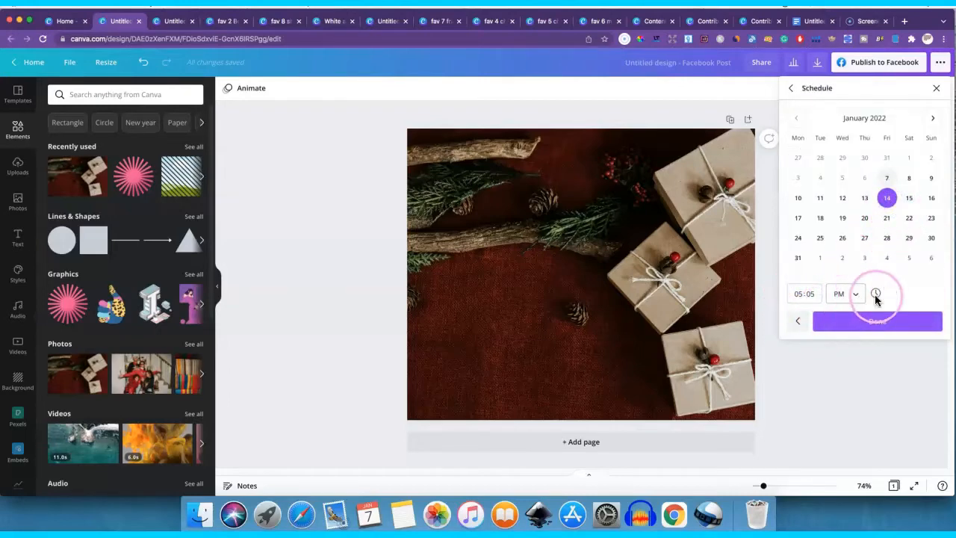
click(883, 321)
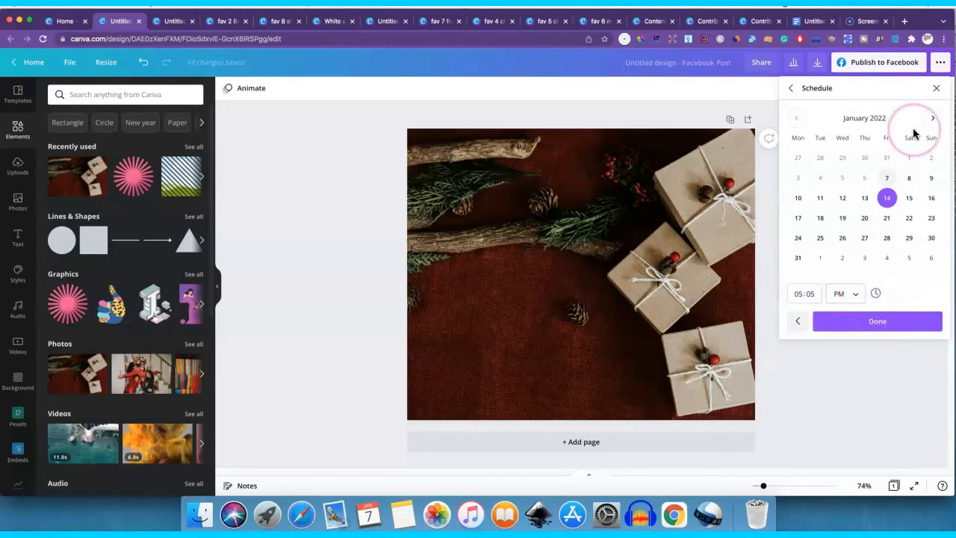
click(937, 90)
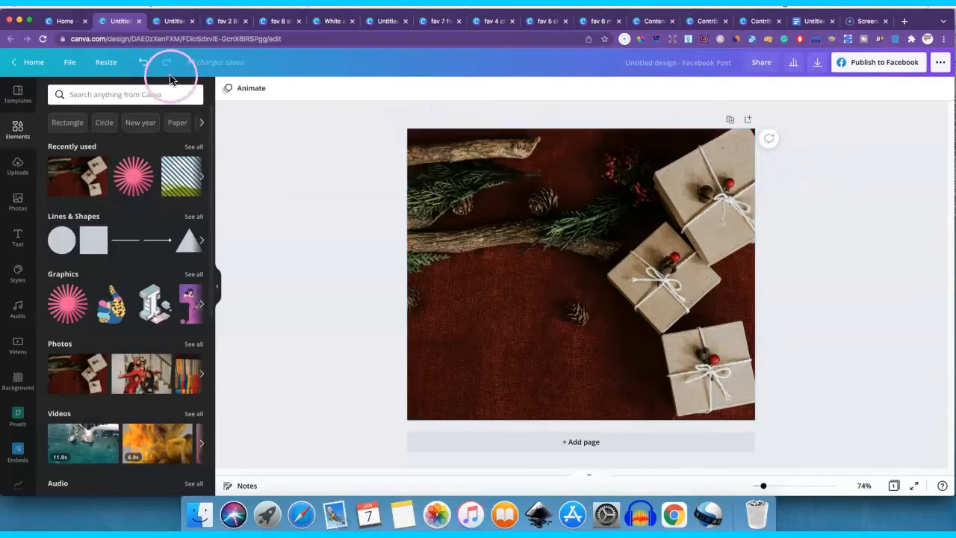
- Switch to the fav 2 Book Cover design and shift the large QR code slightly toward the spine
click(177, 28)
click(221, 25)
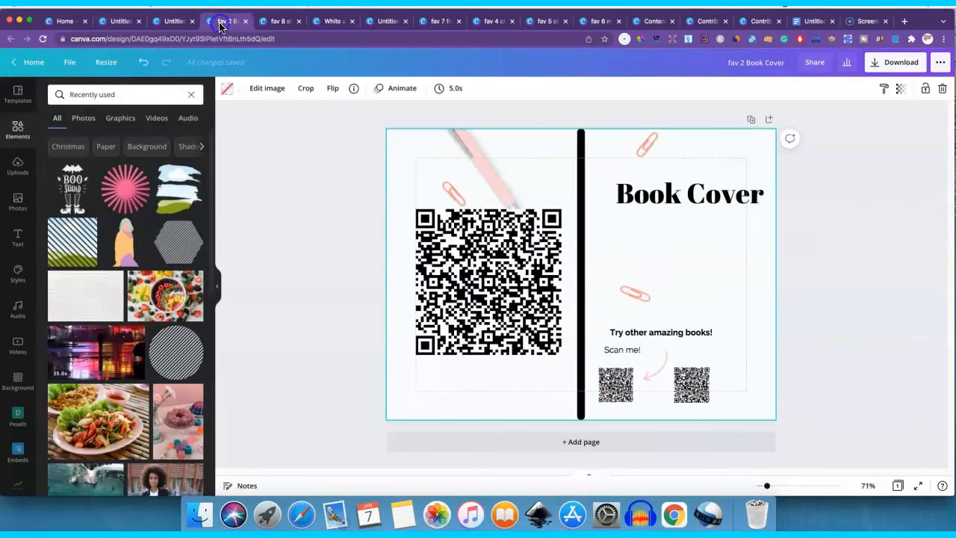
click(533, 233)
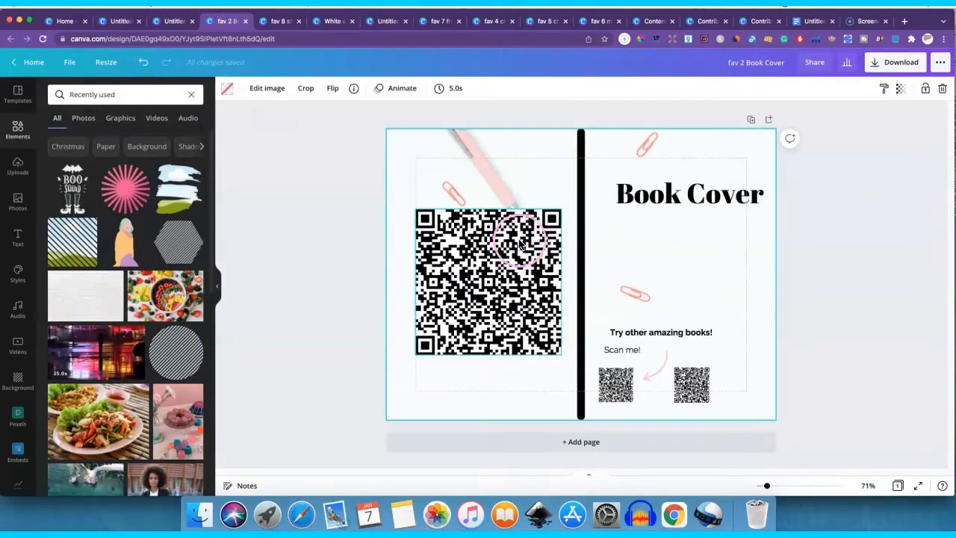
click(260, 302)
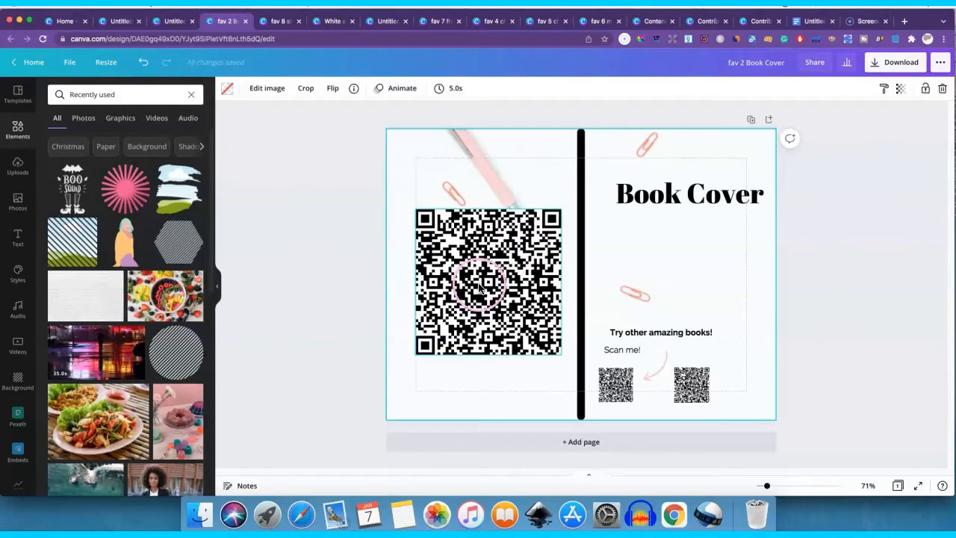
drag(481, 286, 487, 285)
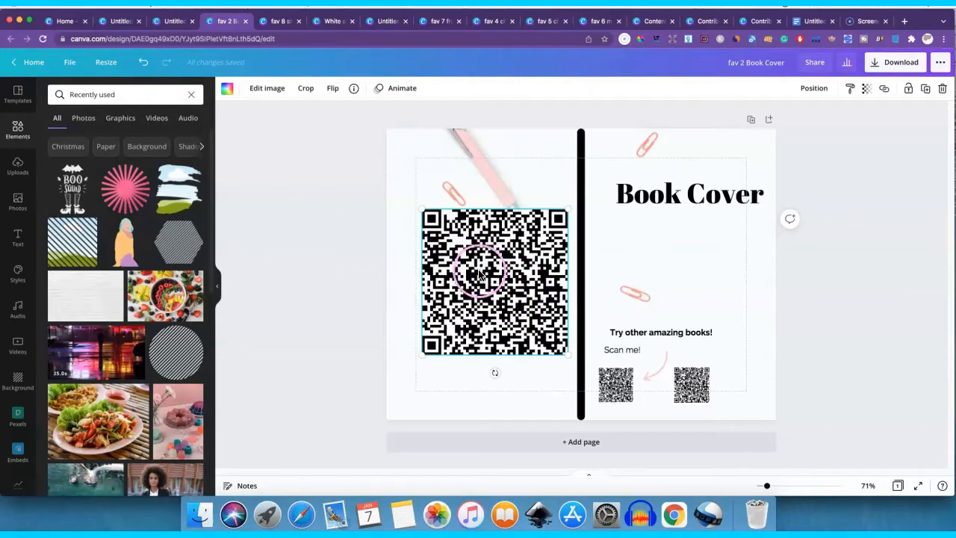
scroll(18, 380, down, 2)
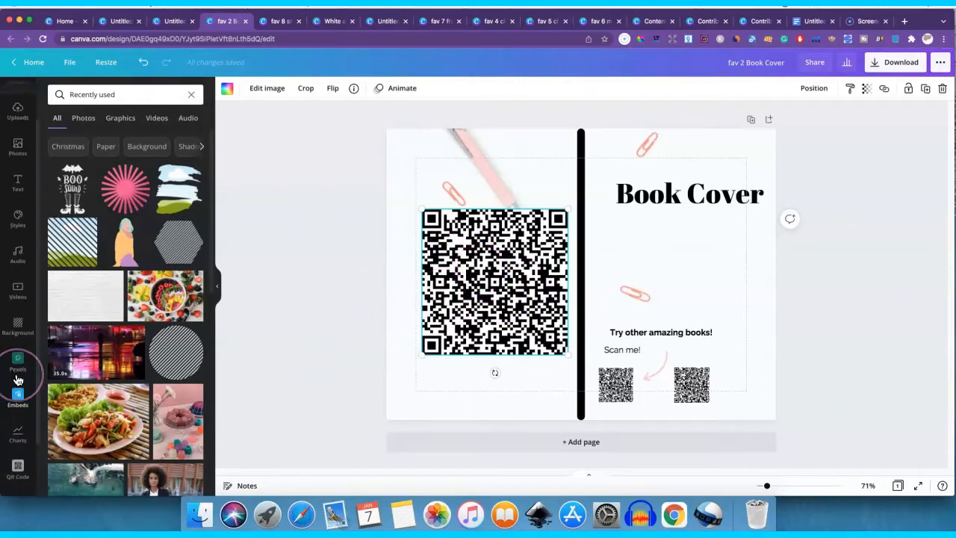
scroll(18, 380, down, 1)
click(18, 404)
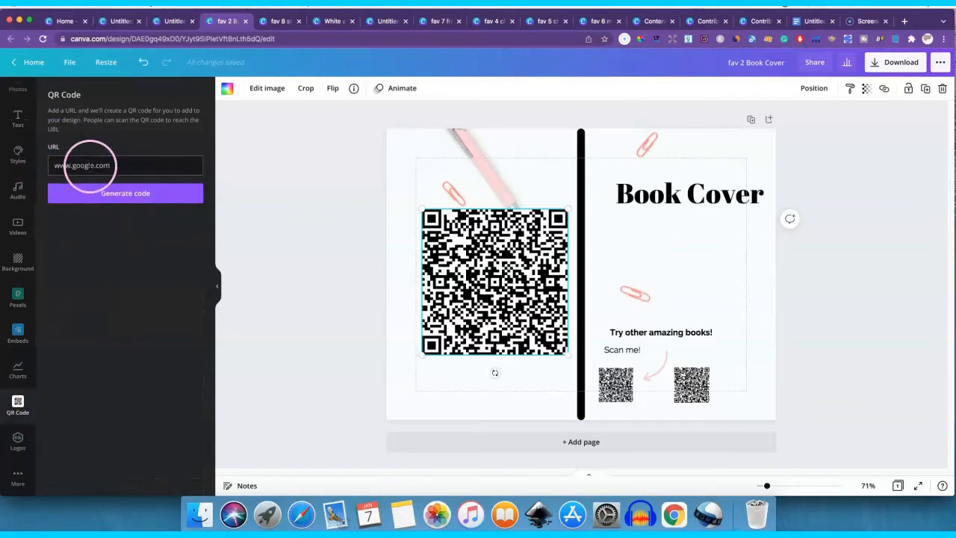
click(118, 190)
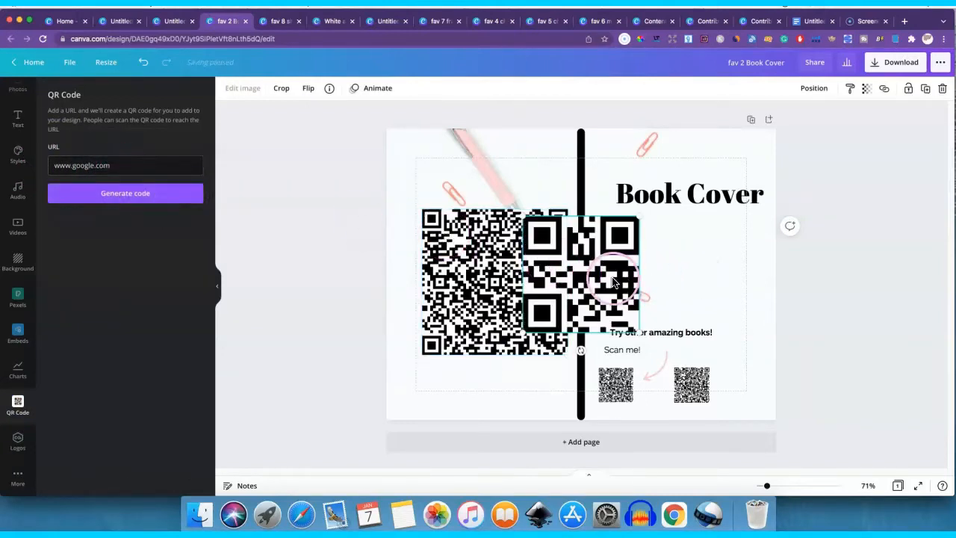
drag(601, 275, 691, 276)
key(BackSpace)
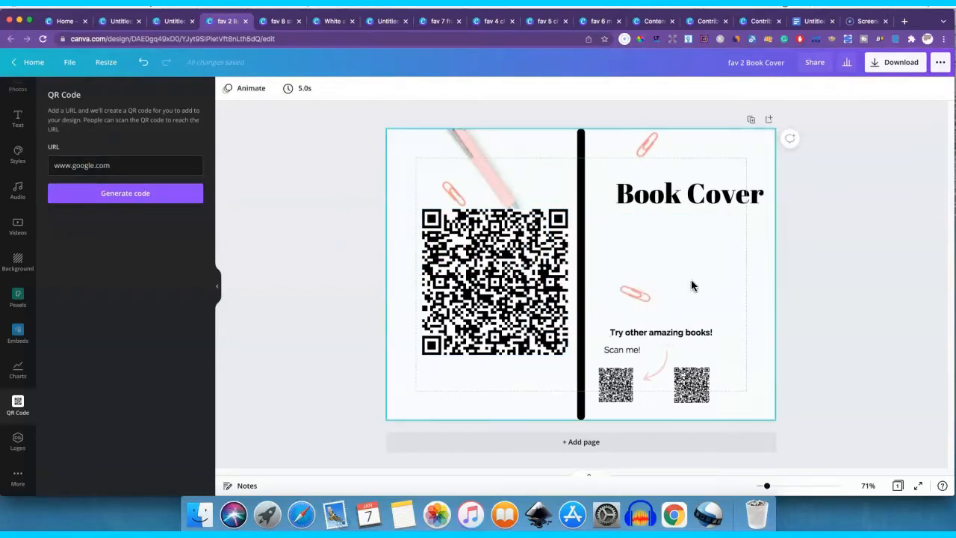
click(704, 277)
- Move the "Try other amazing books!" and "Scan me!" texts and both small QR codes beneath the large QR code on the back cover
click(616, 379)
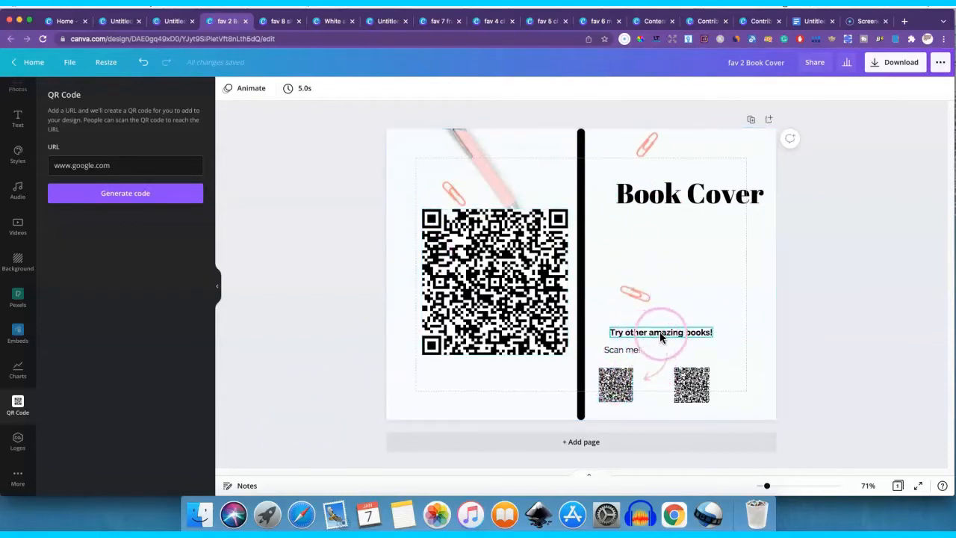
drag(661, 334, 491, 363)
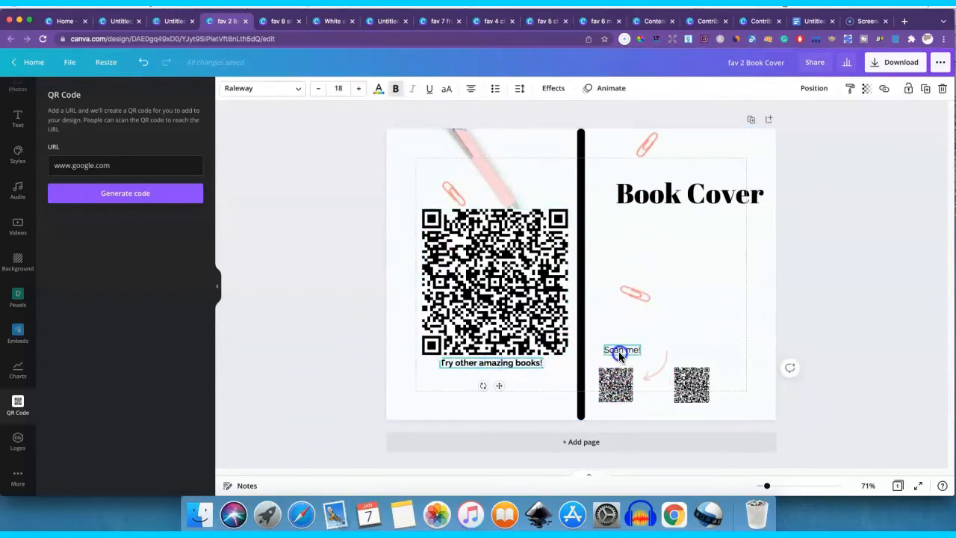
drag(615, 351, 508, 377)
drag(615, 384, 443, 386)
drag(691, 384, 494, 387)
- Move the pink arrow beneath "Scan me!" and rotate it toward the small QR codes
mouse_move(659, 376)
mouse_down()
mouse_move(582, 369)
mouse_move(547, 390)
mouse_move(647, 373)
mouse_move(555, 387)
mouse_move(558, 404)
mouse_up()
mouse_move(491, 391)
mouse_down()
mouse_move(482, 391)
mouse_move(533, 379)
mouse_move(552, 395)
mouse_move(545, 410)
mouse_up()
click(561, 388)
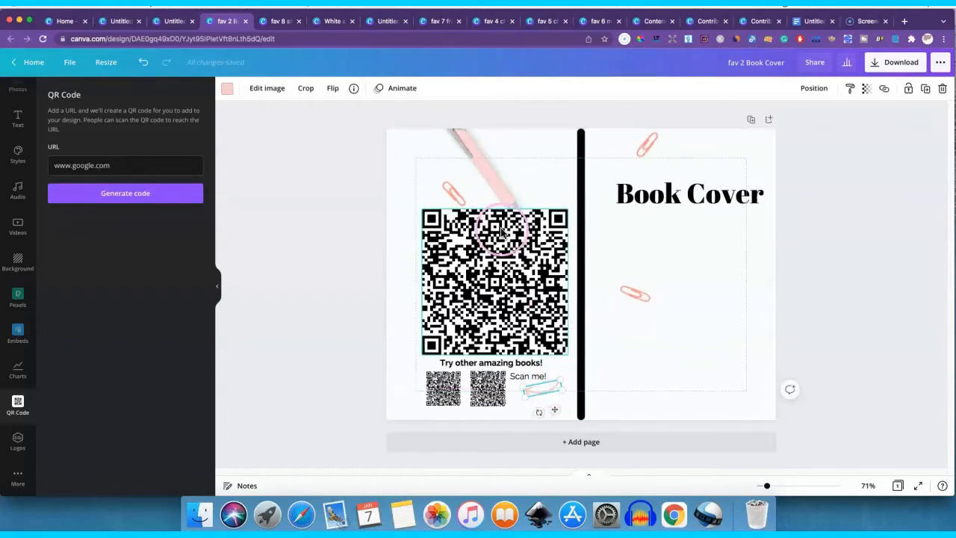
- Look through the open designs and switch to the White and Beige 2021 Highlights Photo Collage
click(276, 27)
click(228, 23)
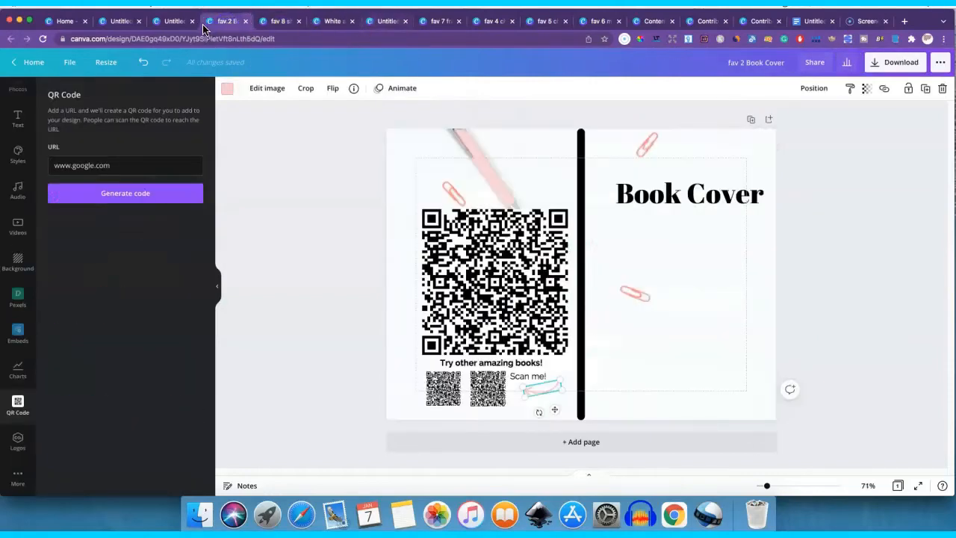
click(176, 23)
click(221, 23)
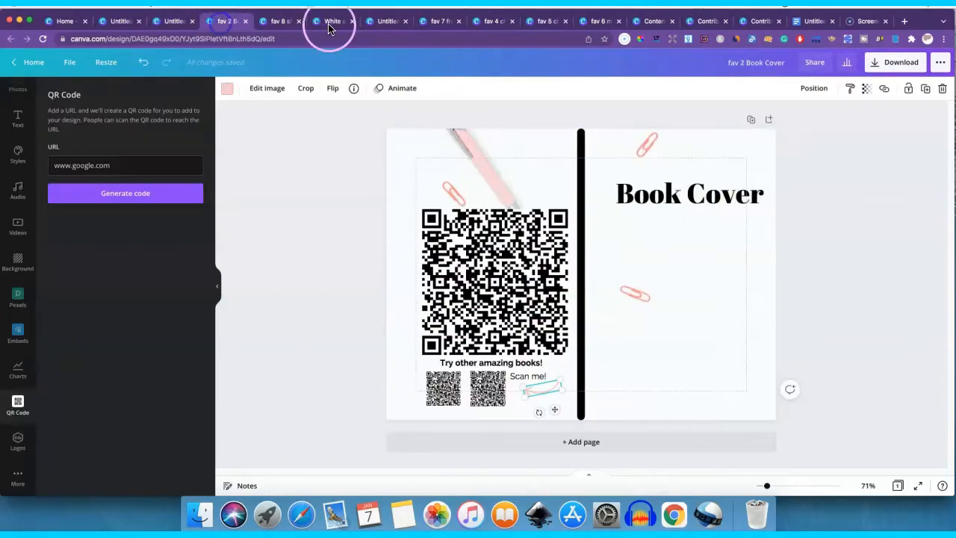
click(490, 23)
click(545, 22)
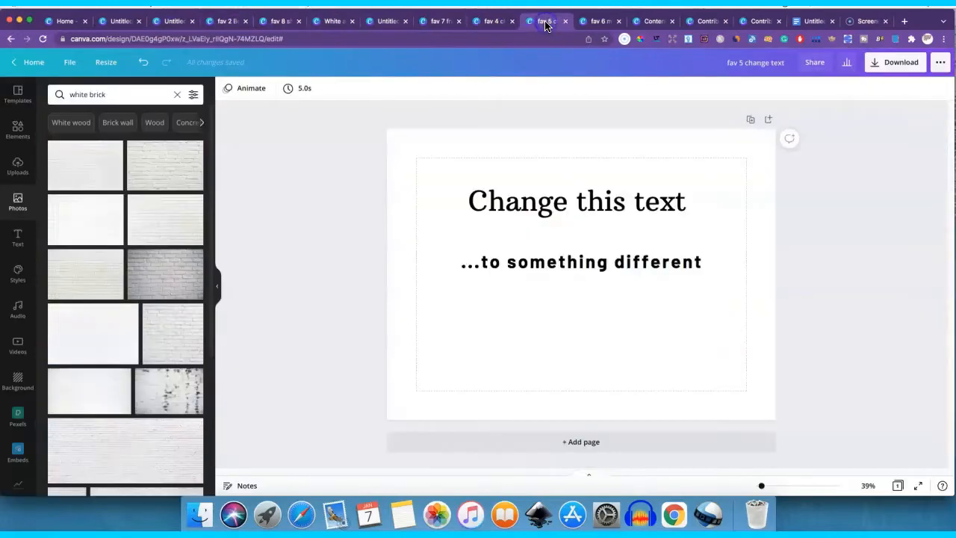
click(446, 28)
click(383, 26)
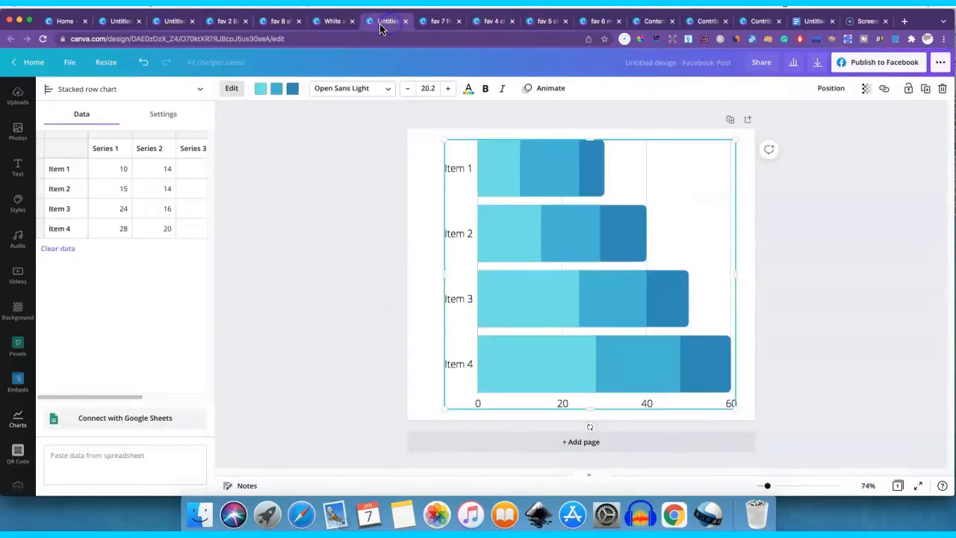
click(331, 24)
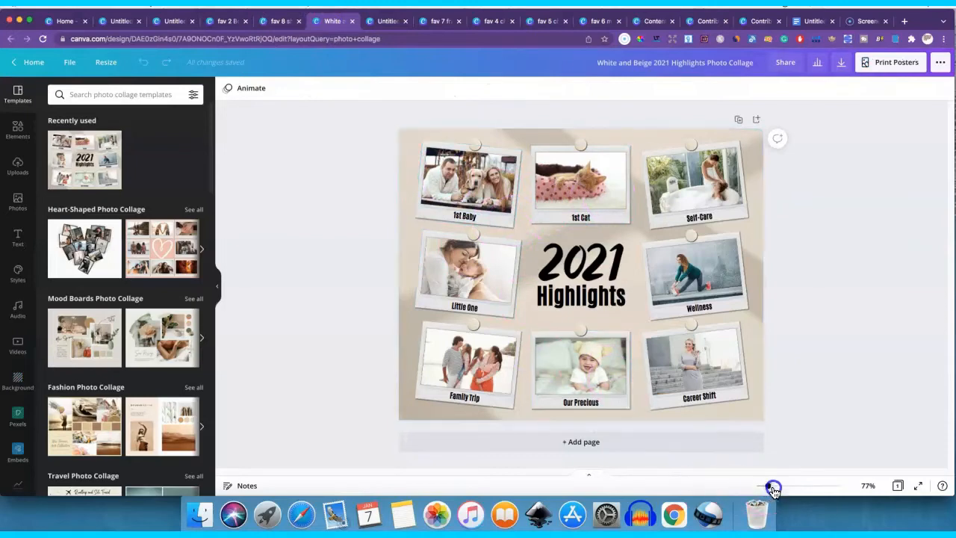
- Replace the "1st Baby" photo in the collage with the trending stock photo of a family lifting a child outdoors
drag(774, 488, 769, 485)
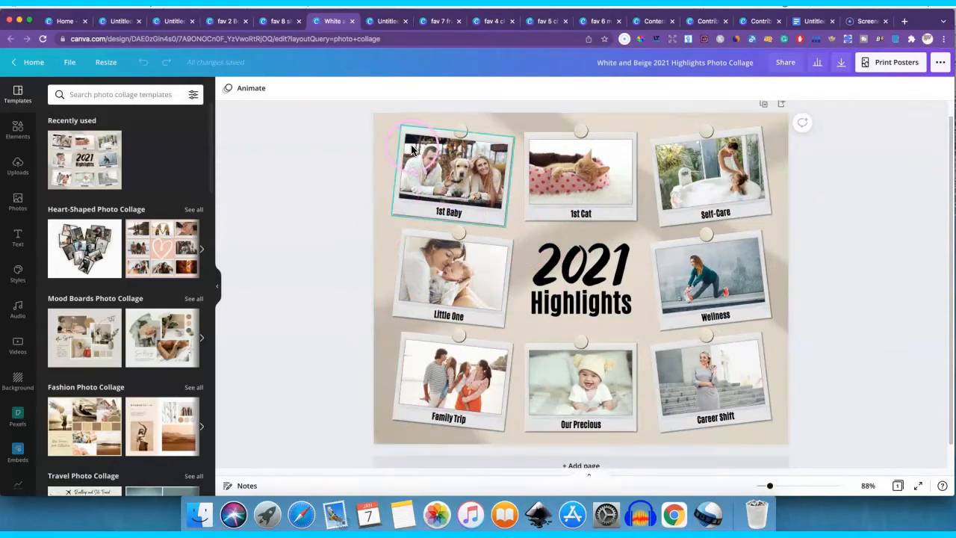
scroll(109, 328, down, 5)
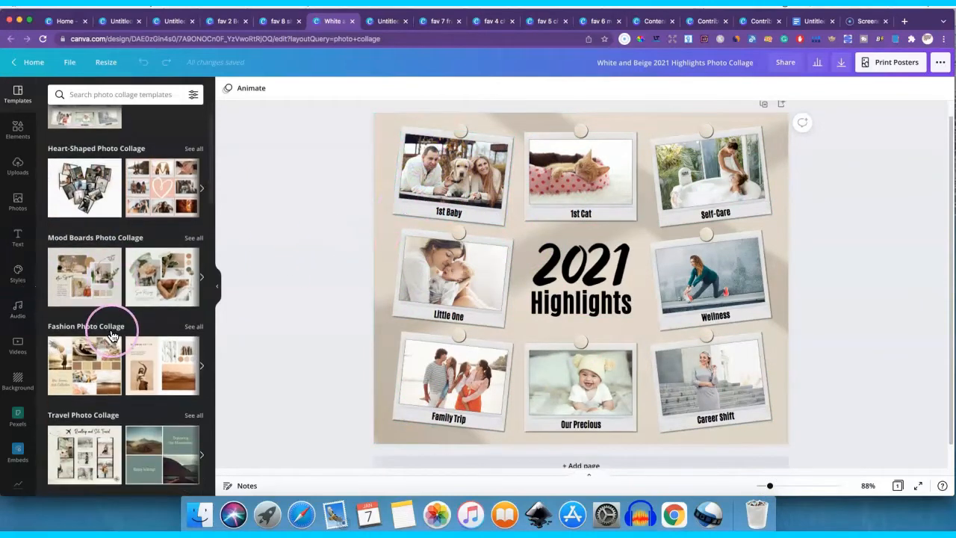
scroll(111, 335, up, 5)
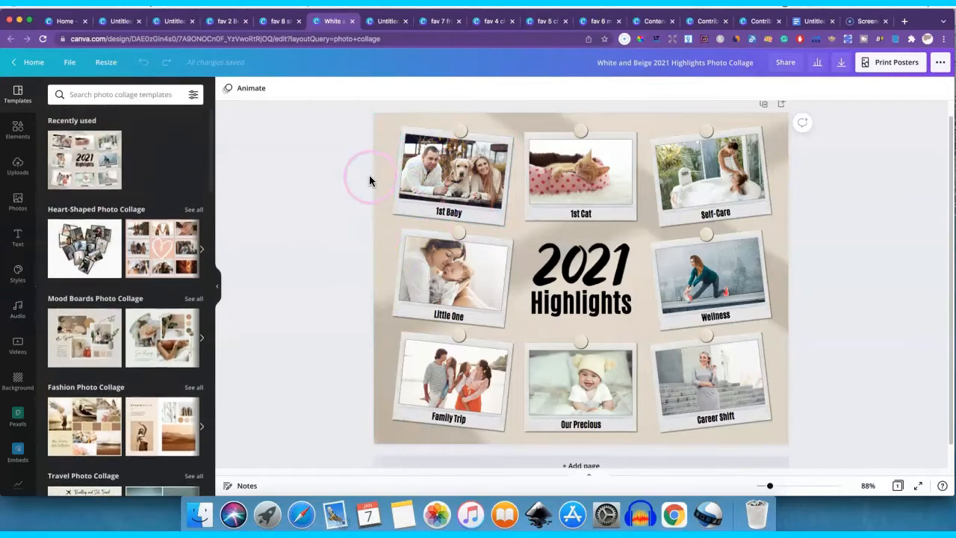
click(446, 179)
key(Delete)
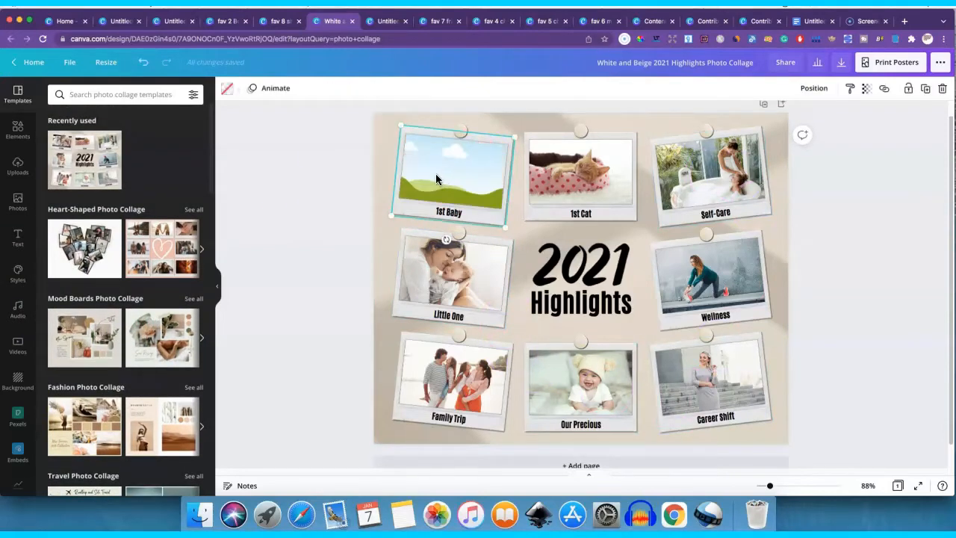
click(16, 203)
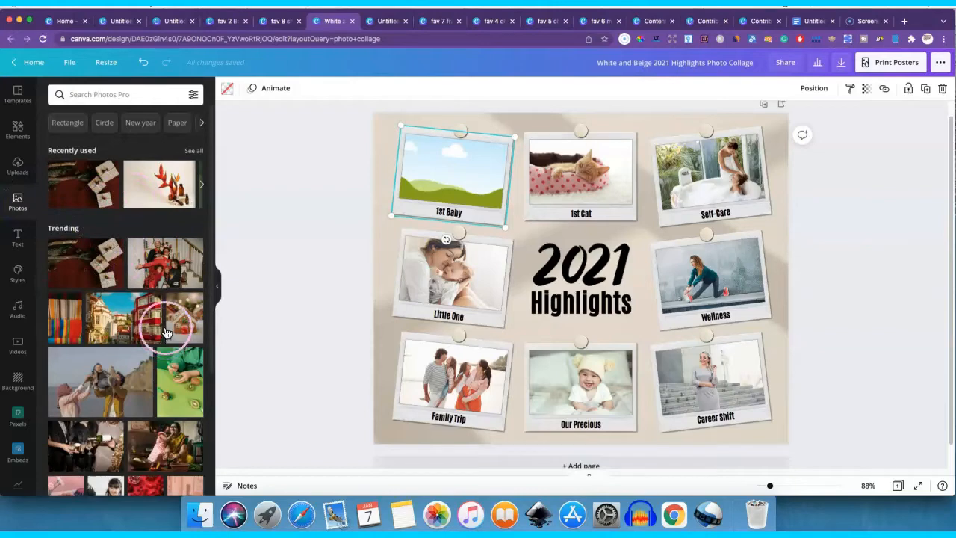
drag(96, 384, 452, 178)
- Replace the "1st Cat" photo in the collage with the trending stock photo of a woman in a green sari with a child
click(588, 169)
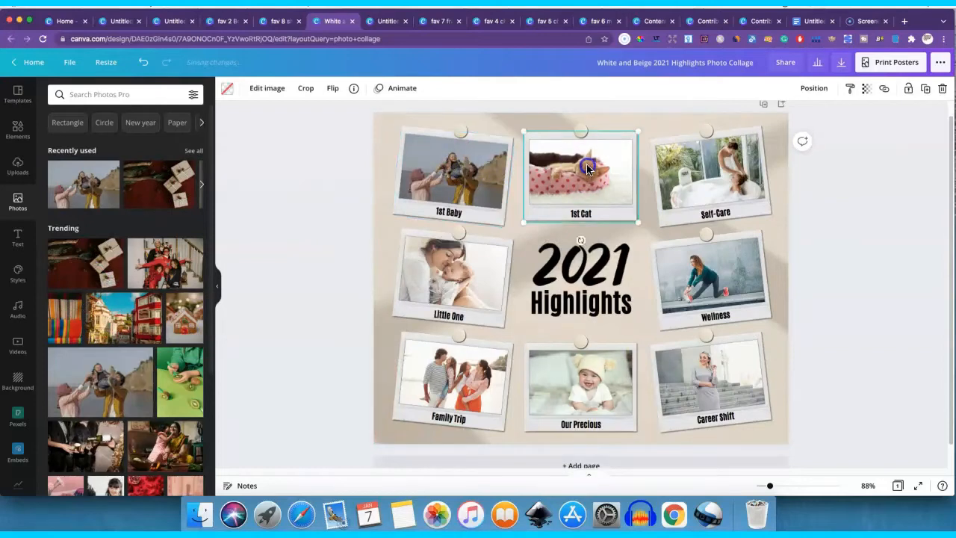
key(Delete)
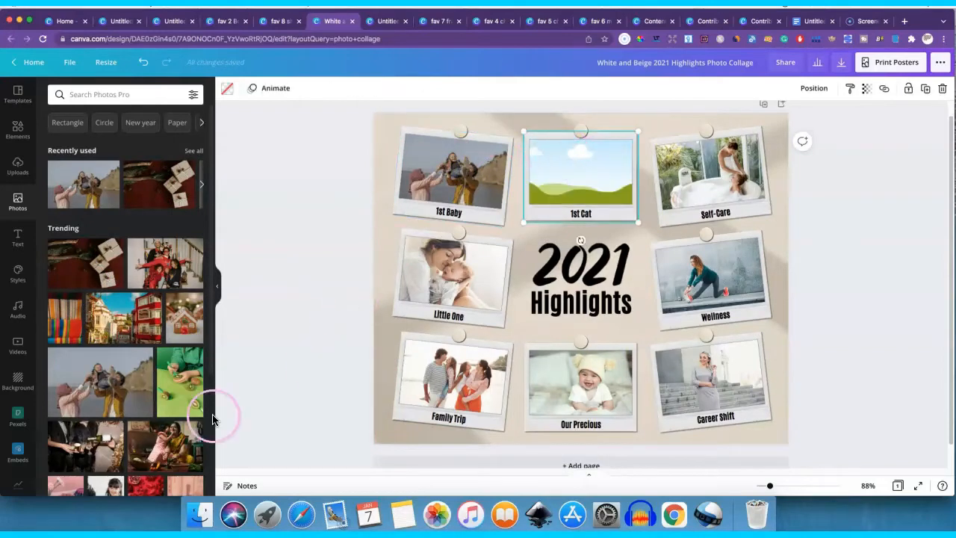
drag(159, 452, 635, 185)
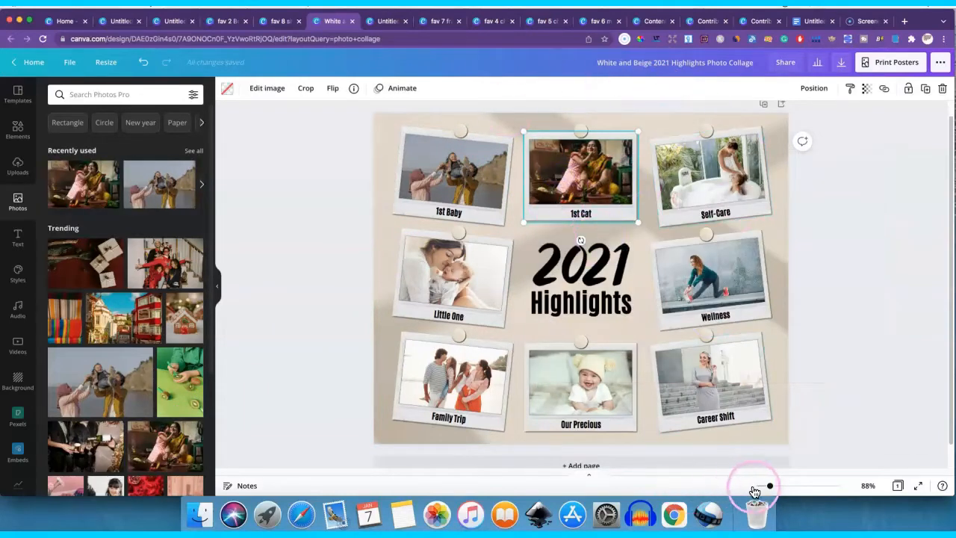
drag(769, 487, 772, 486)
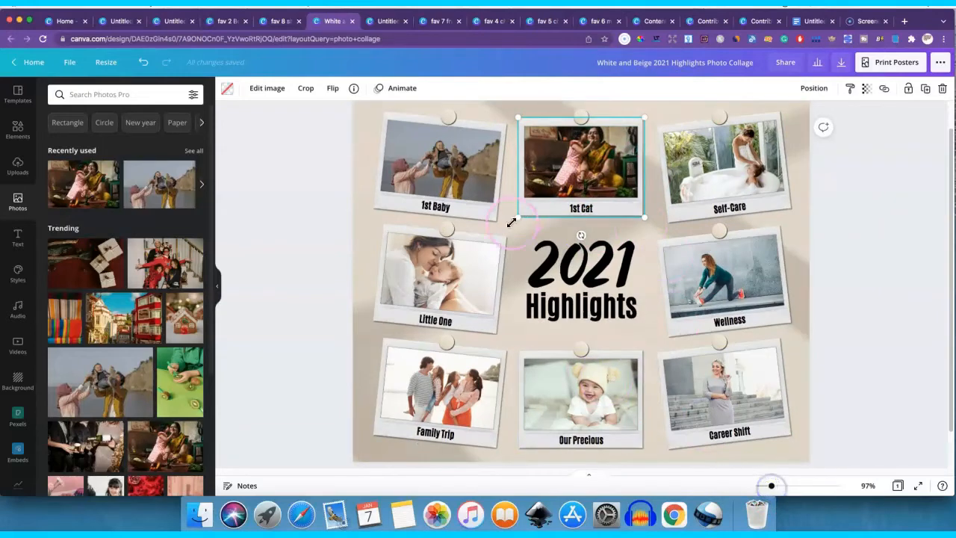
scroll(804, 241, up, 1)
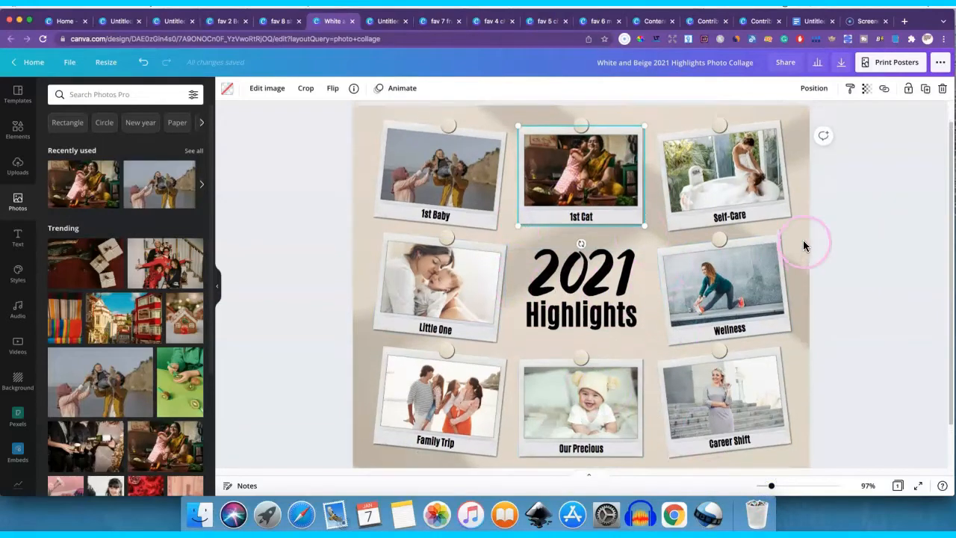
click(426, 164)
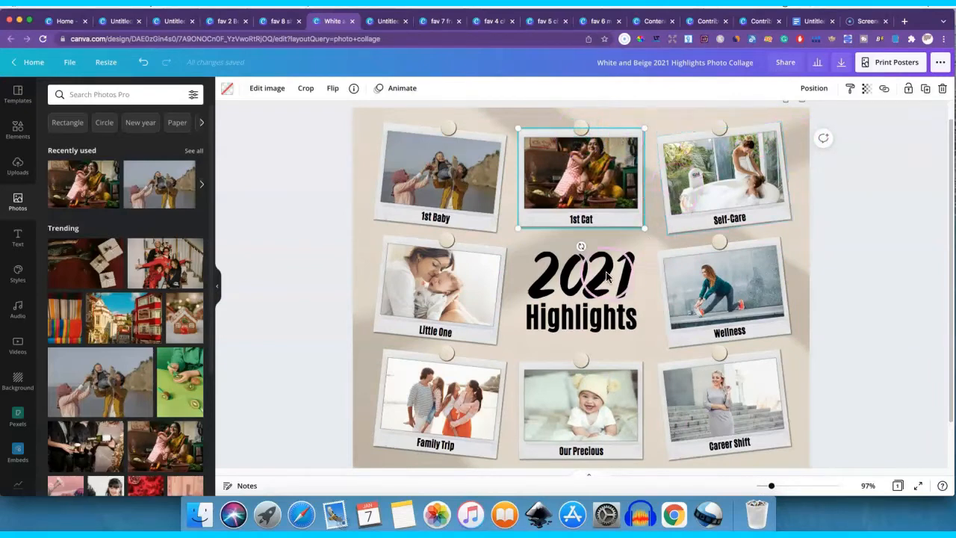
click(651, 240)
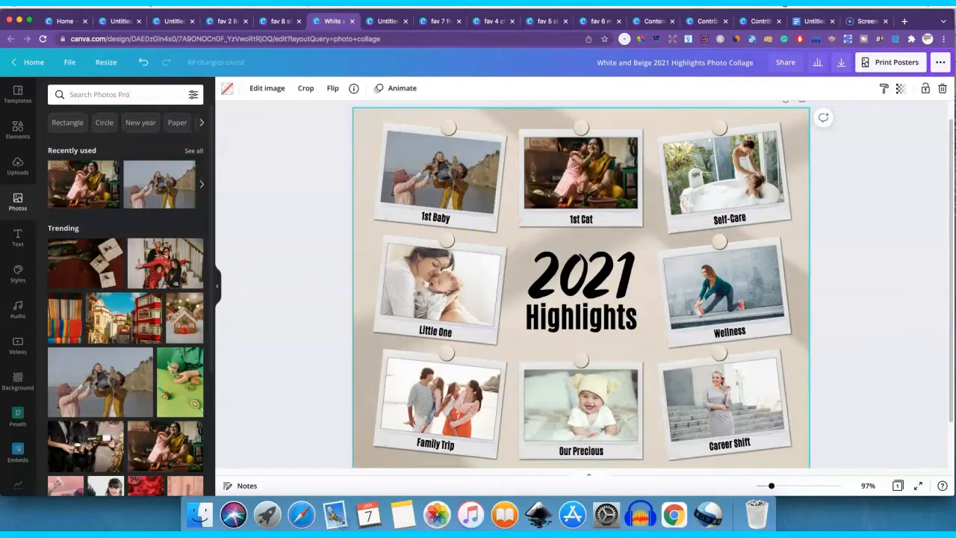
- Search the design elements for "yoga" using the recent search and browse the results
click(15, 137)
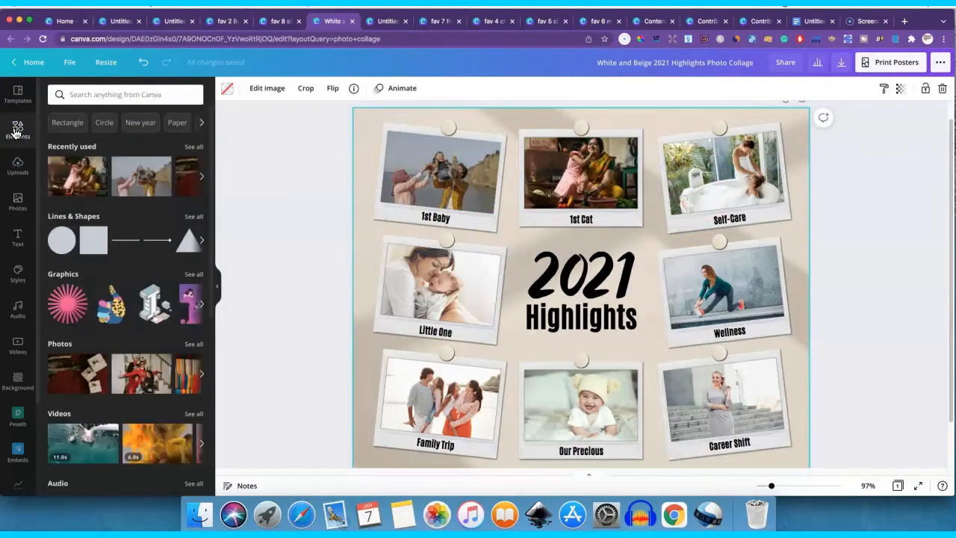
click(58, 121)
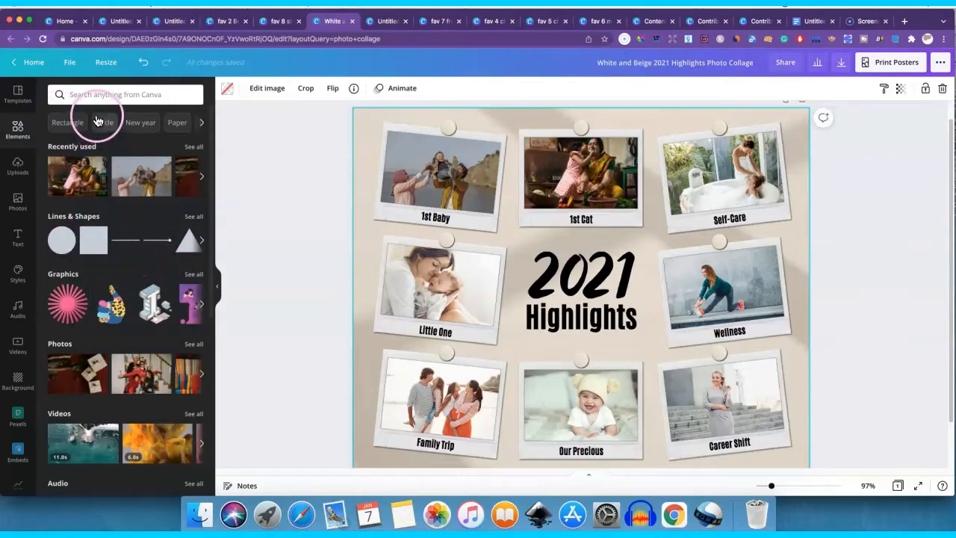
click(90, 93)
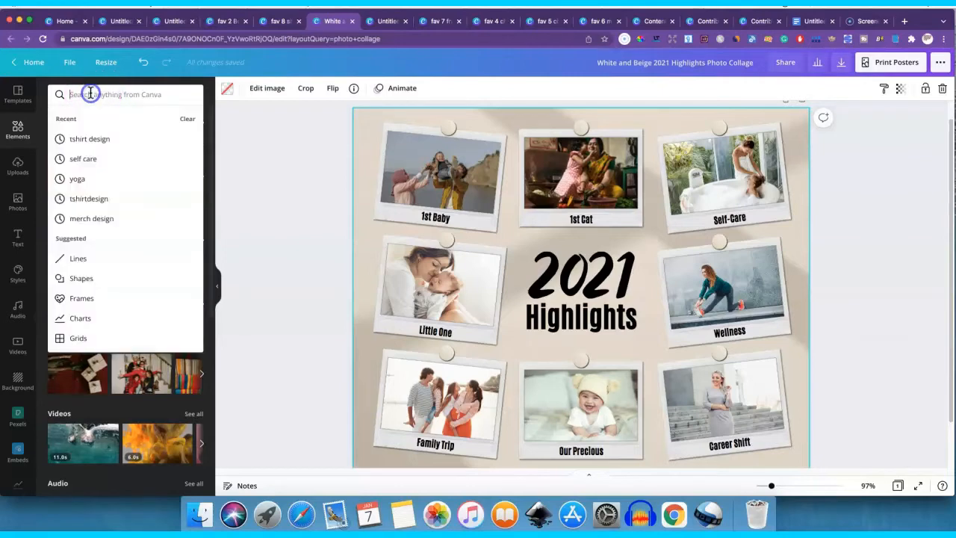
click(75, 179)
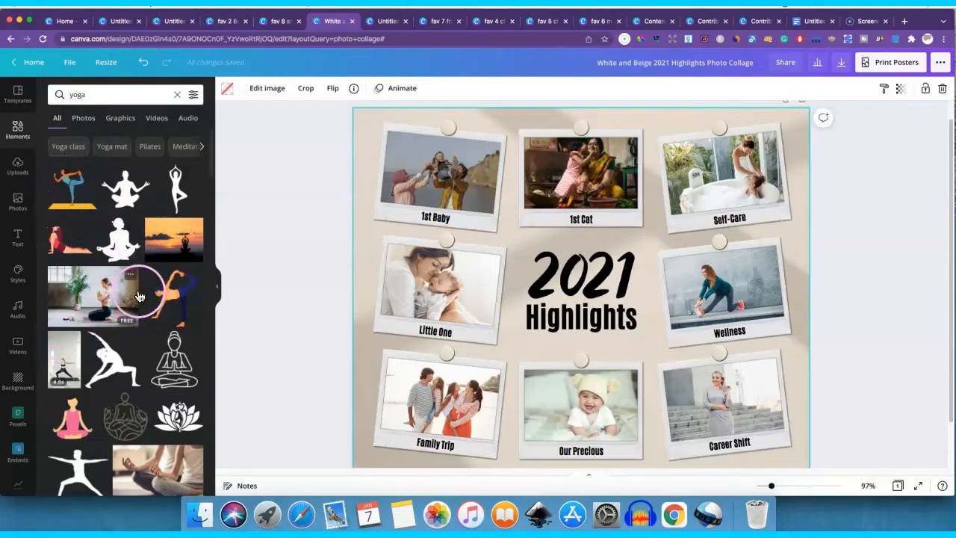
scroll(146, 291, down, 5)
scroll(148, 291, down, 2)
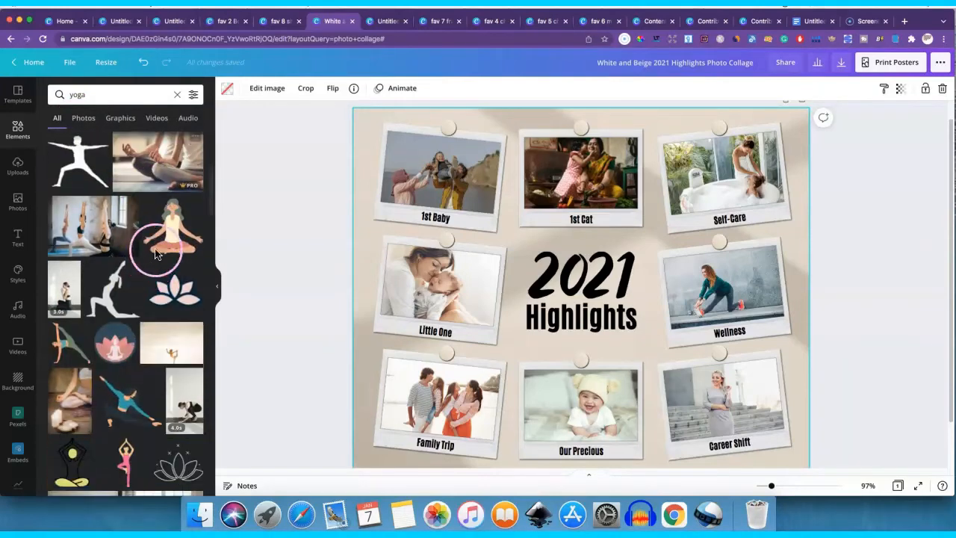
- Search the design elements for "self care" and browse the graphics, photos and videos
click(62, 94)
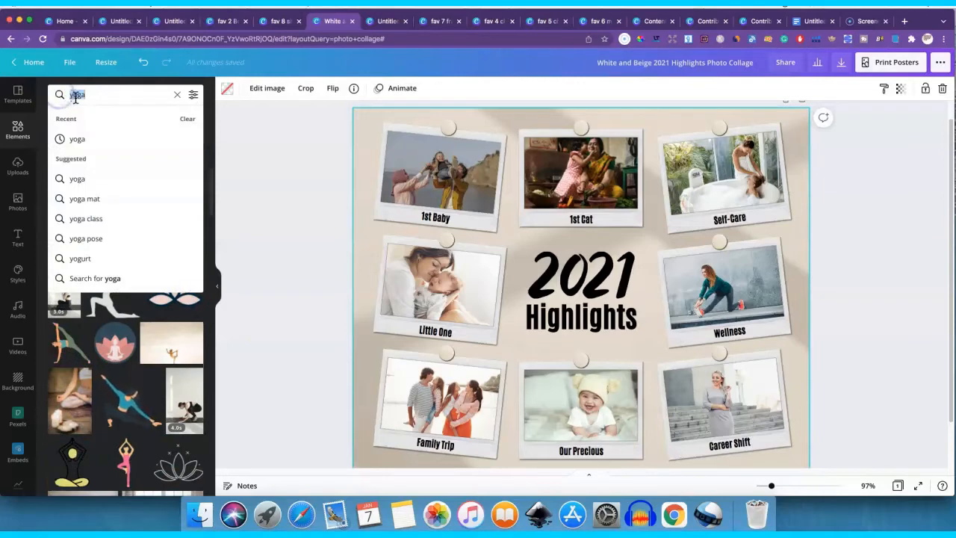
text(sel)
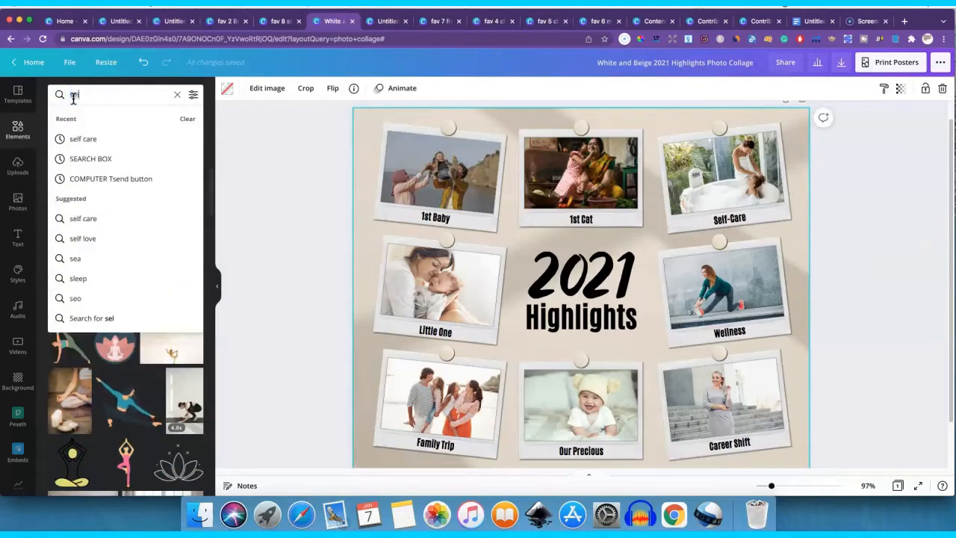
text(f care)
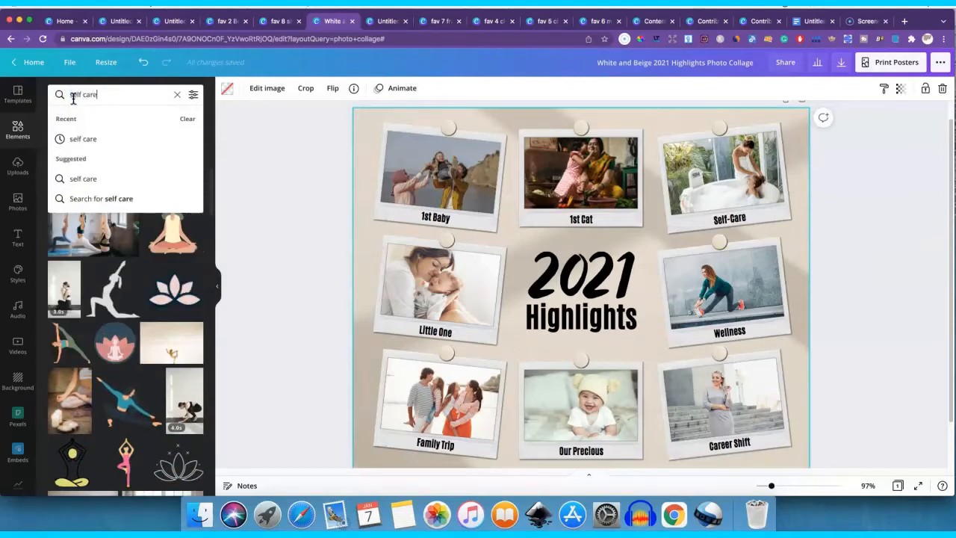
key(Return)
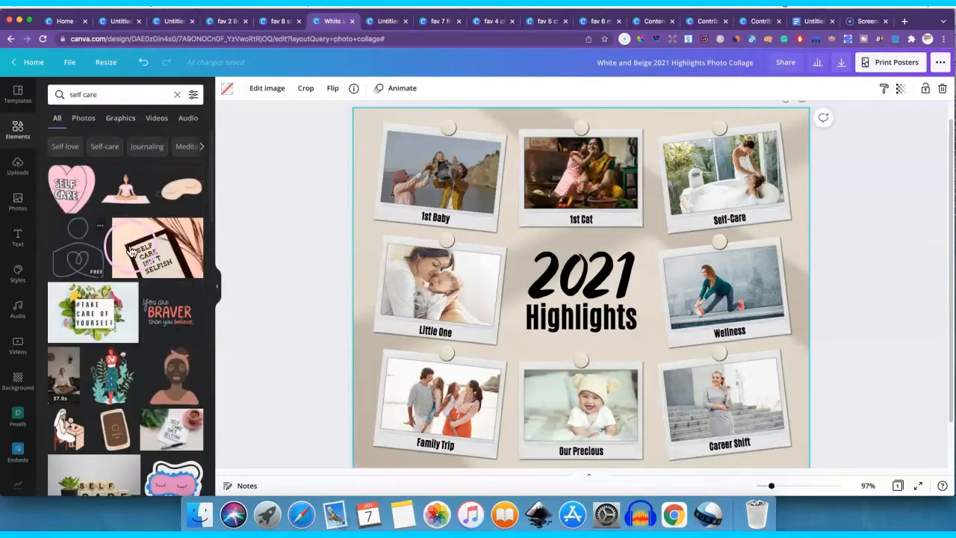
scroll(127, 250, down, 10)
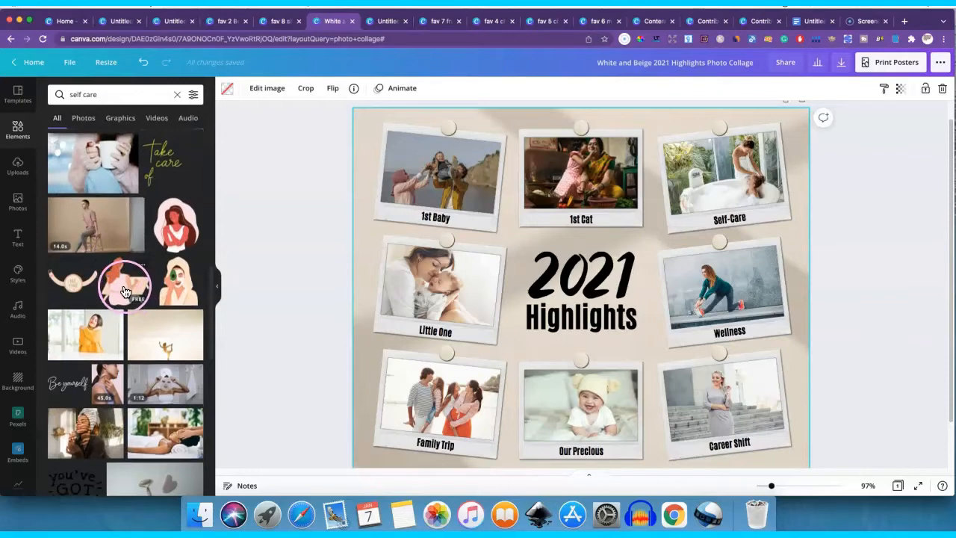
scroll(124, 290, up, 4)
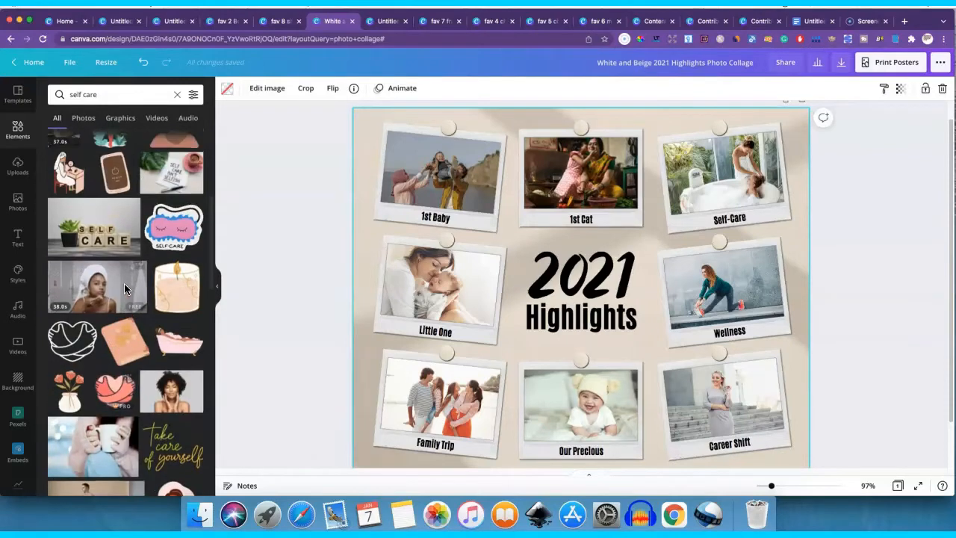
scroll(124, 283, up, 1)
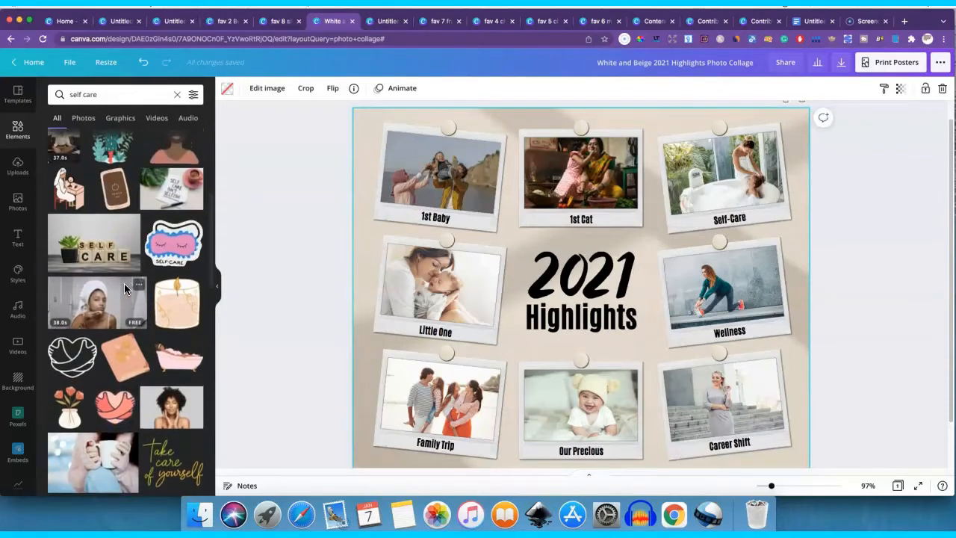
- Show more elements like the scented candle graphic and browse the recommendations
click(194, 288)
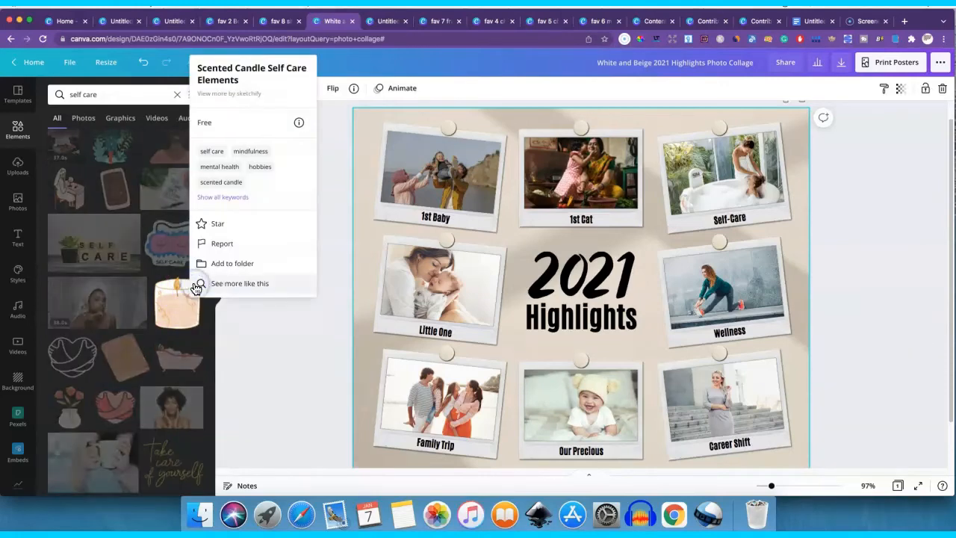
click(267, 286)
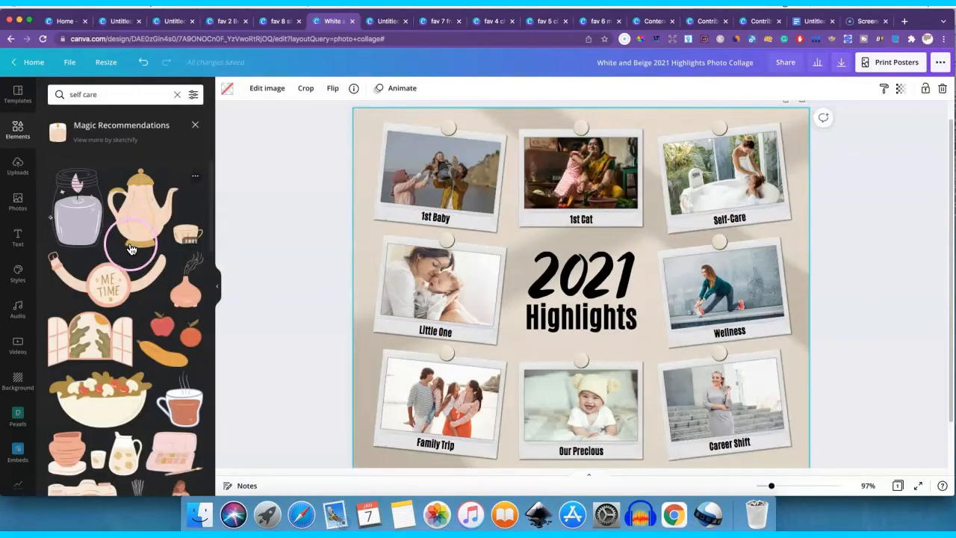
scroll(123, 249, down, 5)
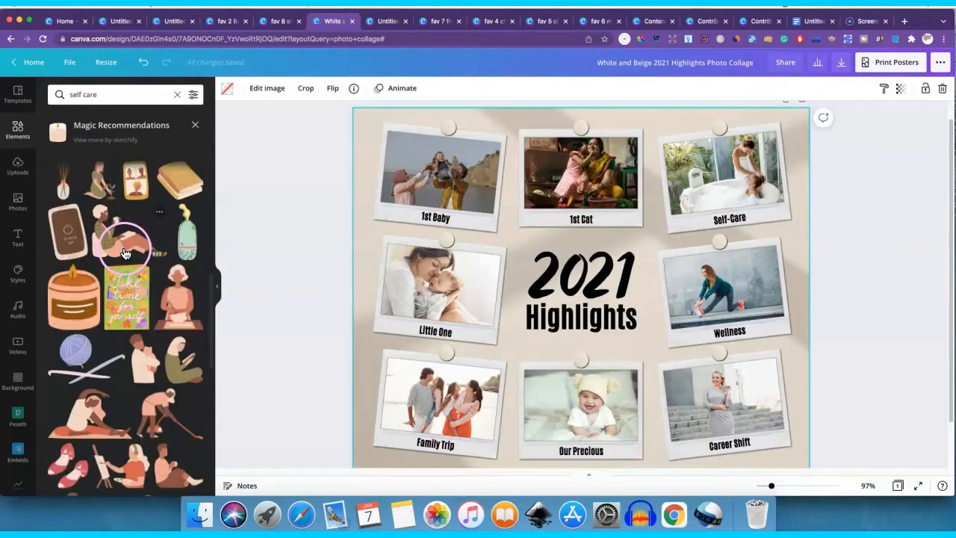
scroll(125, 254, up, 2)
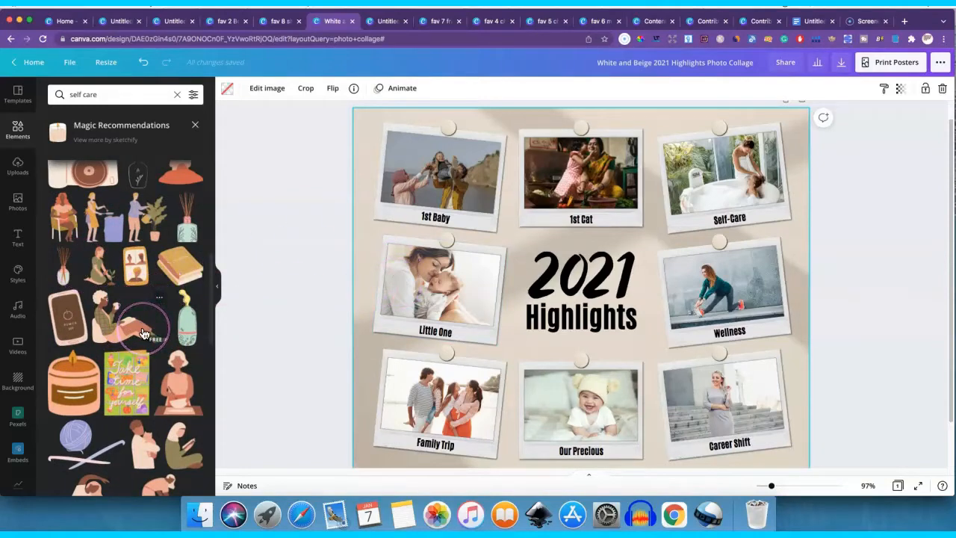
click(387, 23)
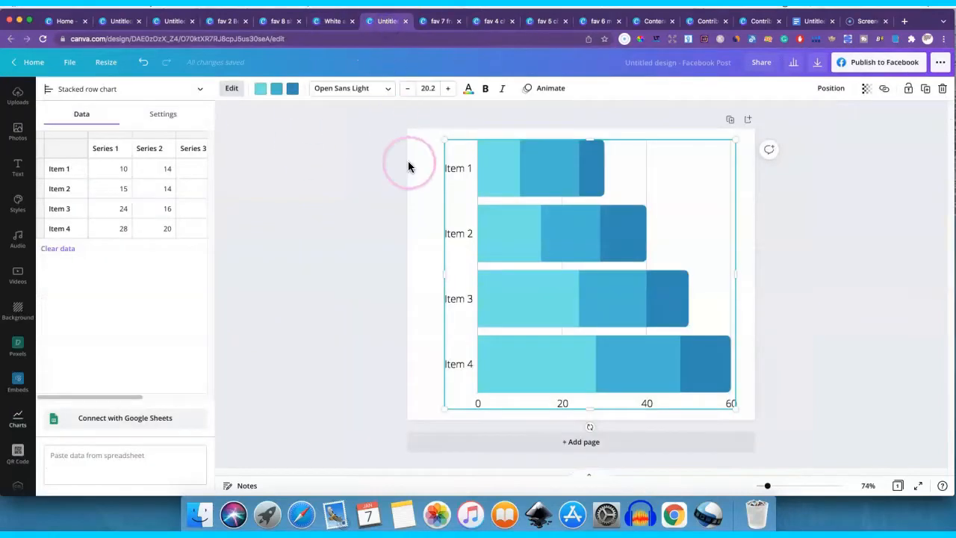
click(340, 22)
click(464, 135)
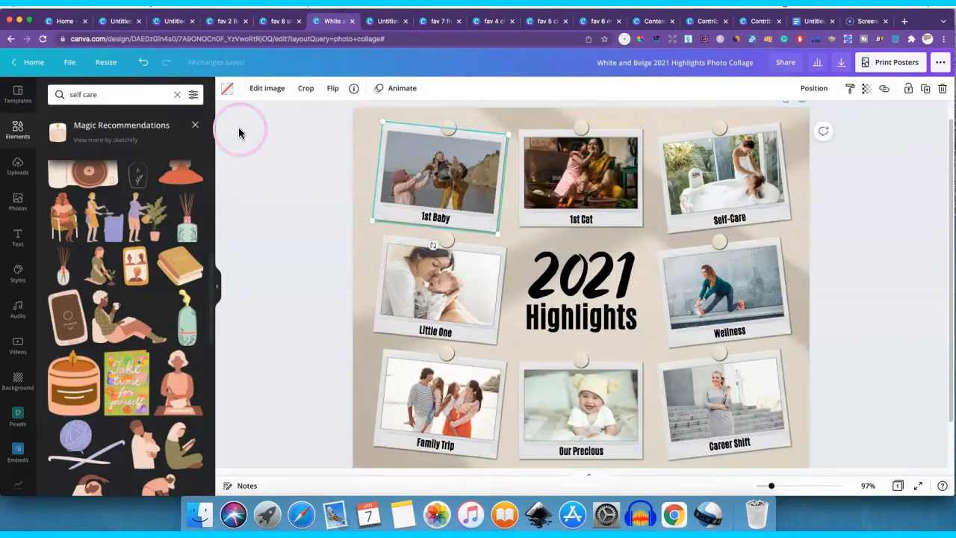
- Return to the home page and create a new blank Instagram Story design
click(34, 62)
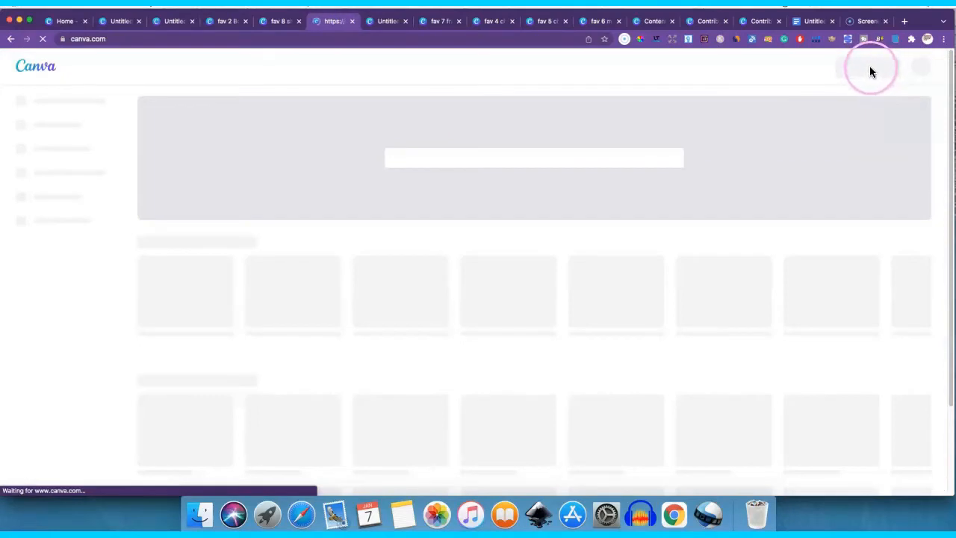
click(859, 67)
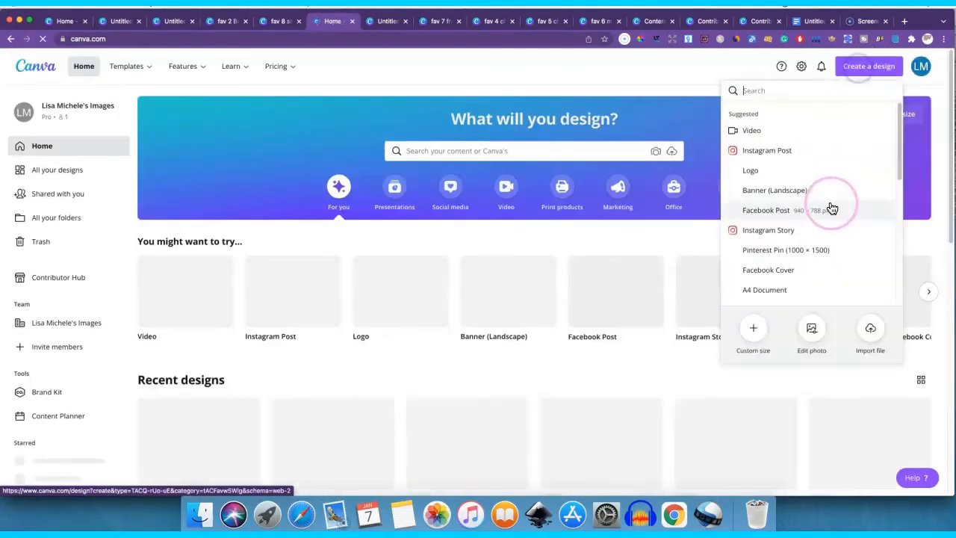
click(786, 229)
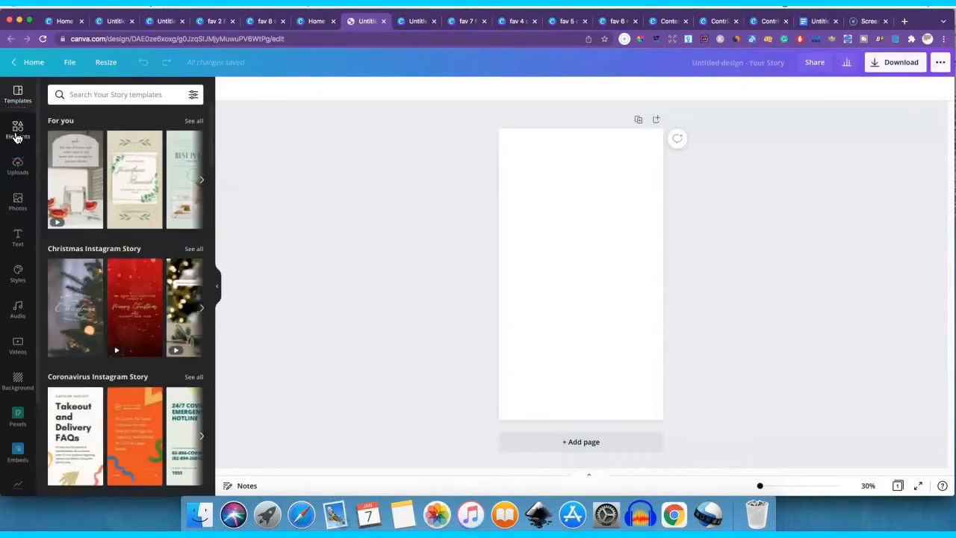
- Add a heart from the Lines & Shapes elements to the blank story and shrink it to a small heart below the page's centre
click(16, 131)
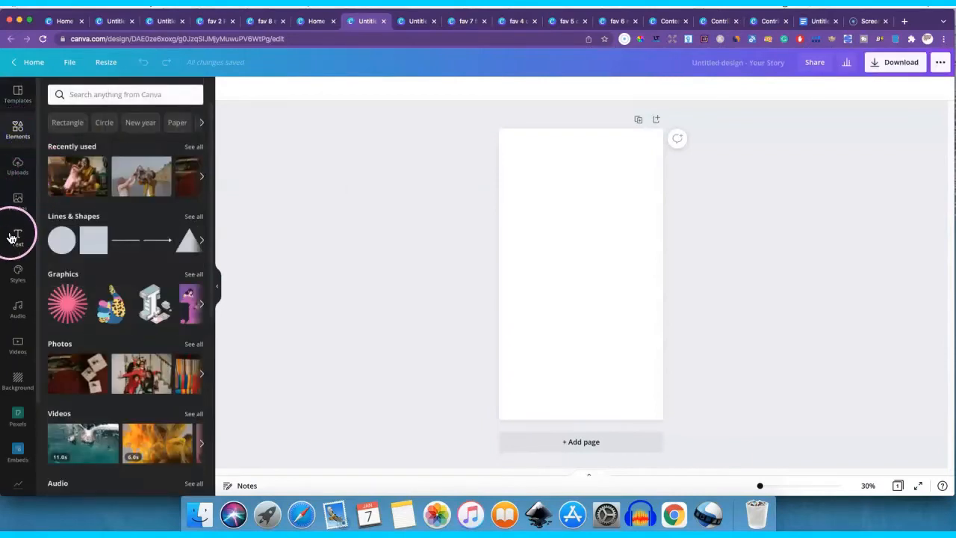
click(189, 218)
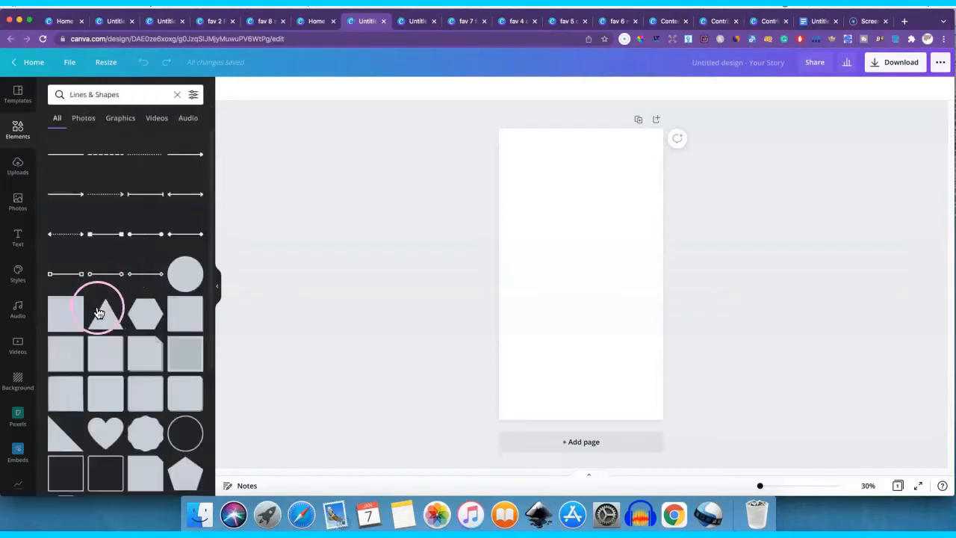
scroll(99, 313, down, 2)
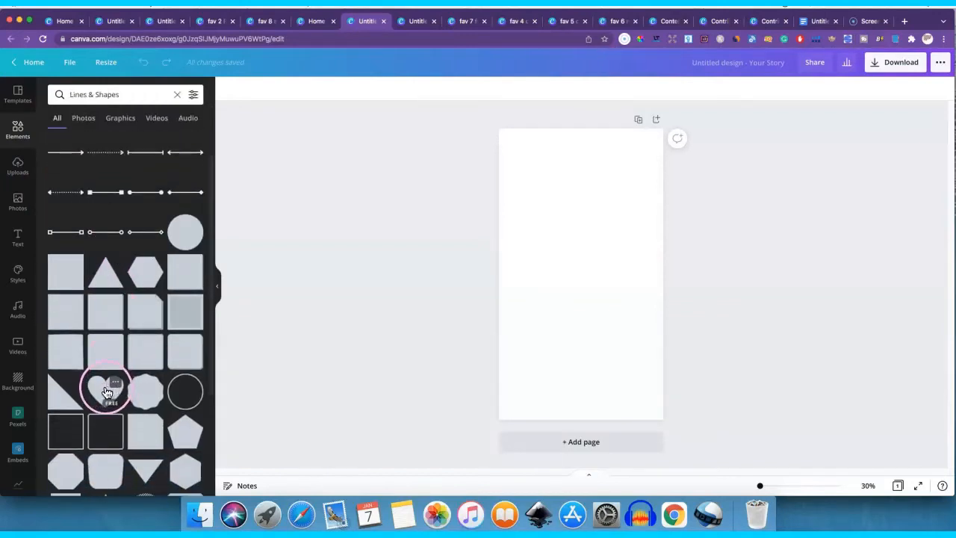
click(107, 392)
drag(626, 236, 565, 288)
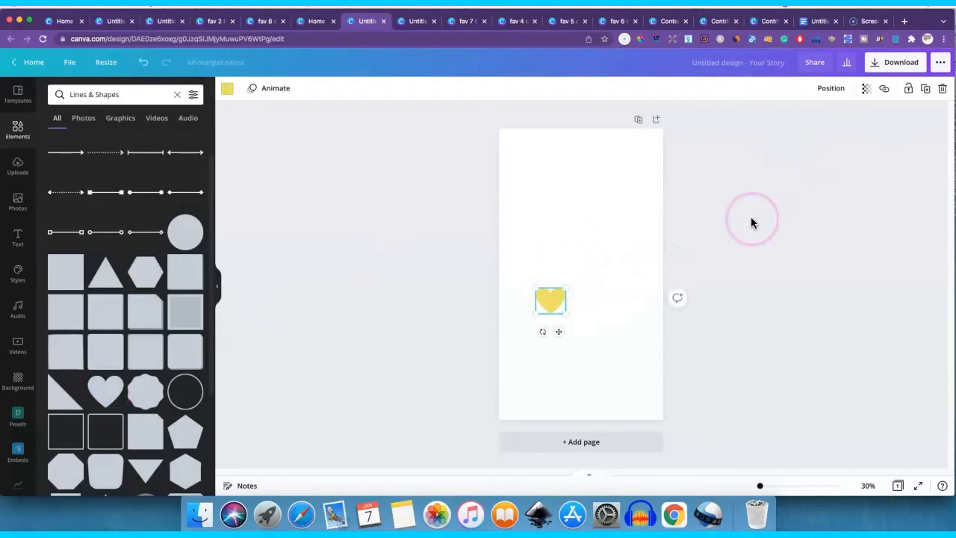
- Duplicate the small yellow heart three times and arrange the four hearts in a diamond on the page
click(926, 88)
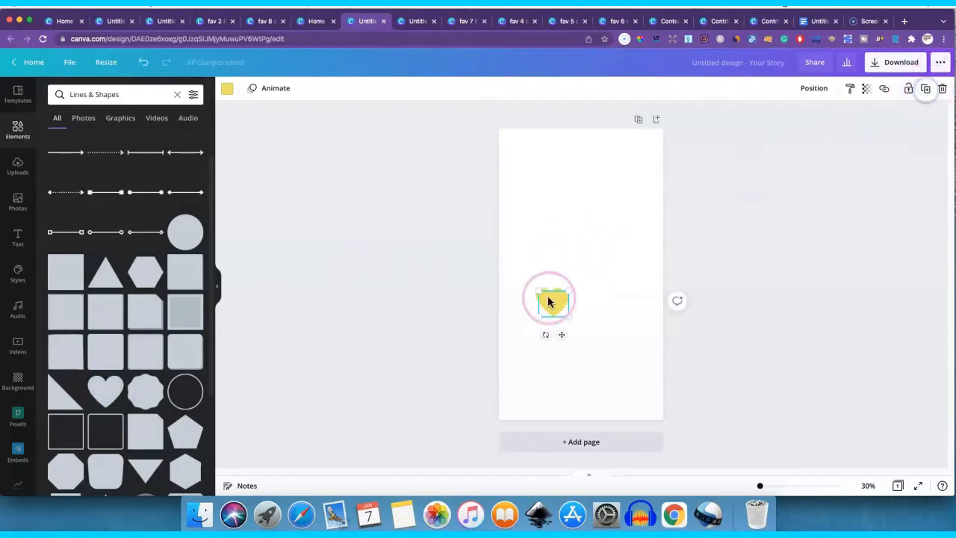
drag(554, 291, 591, 276)
click(926, 88)
click(925, 88)
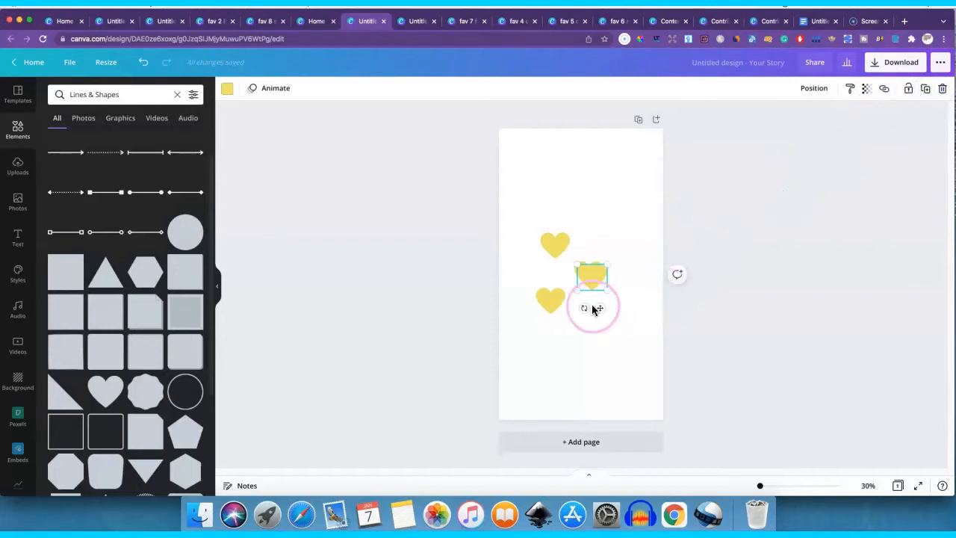
drag(589, 308, 525, 277)
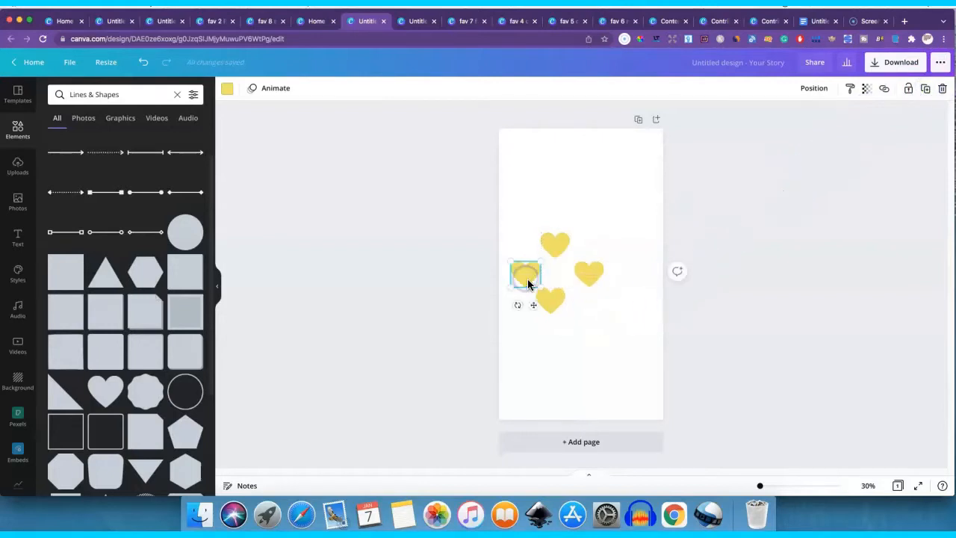
- Duplicate the group of four yellow hearts and spread the copies over the upper and lower-right areas of the page
drag(500, 207, 625, 343)
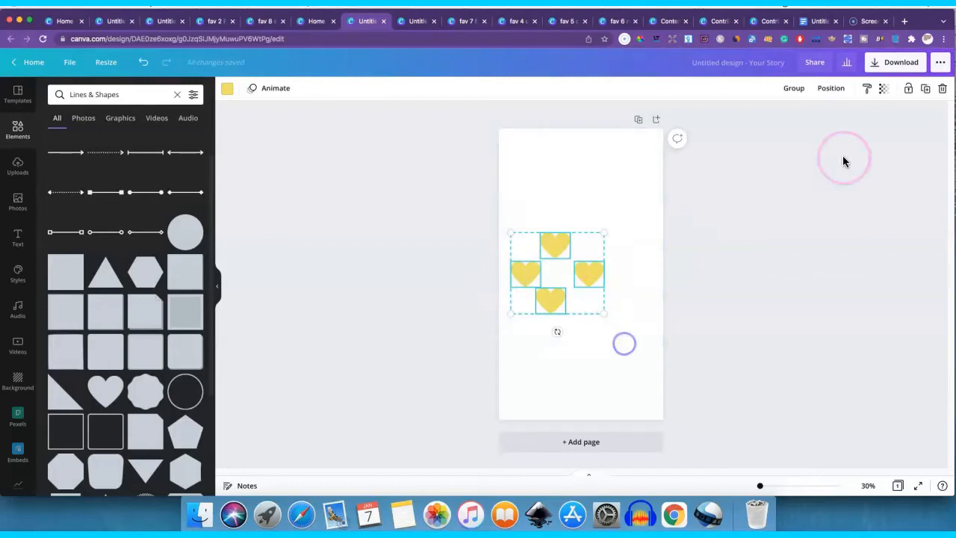
click(925, 89)
drag(557, 288, 530, 371)
click(925, 89)
click(925, 89)
click(925, 89)
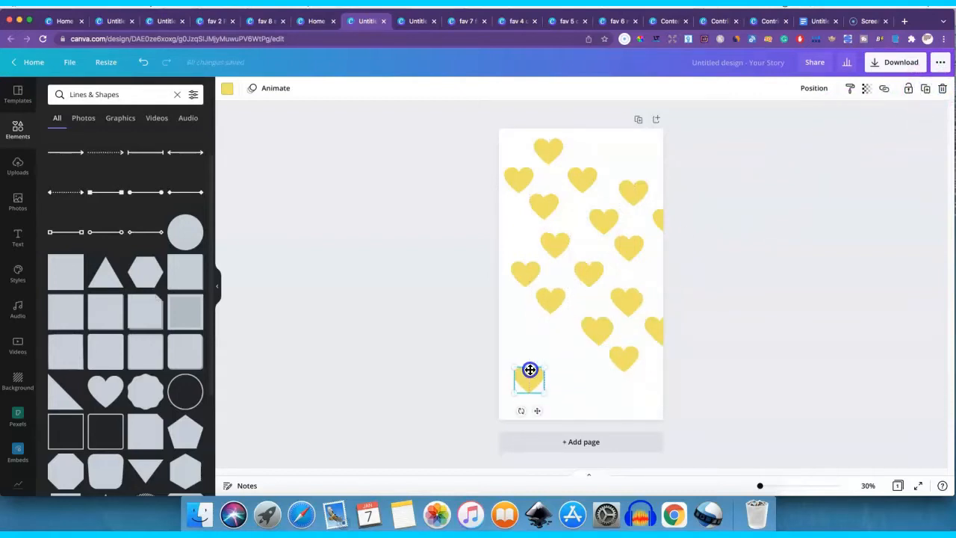
- Try shifting the lower-right heart cluster, then undo the latest cluster placements and the stray heart near the page's bottom
drag(594, 302, 642, 329)
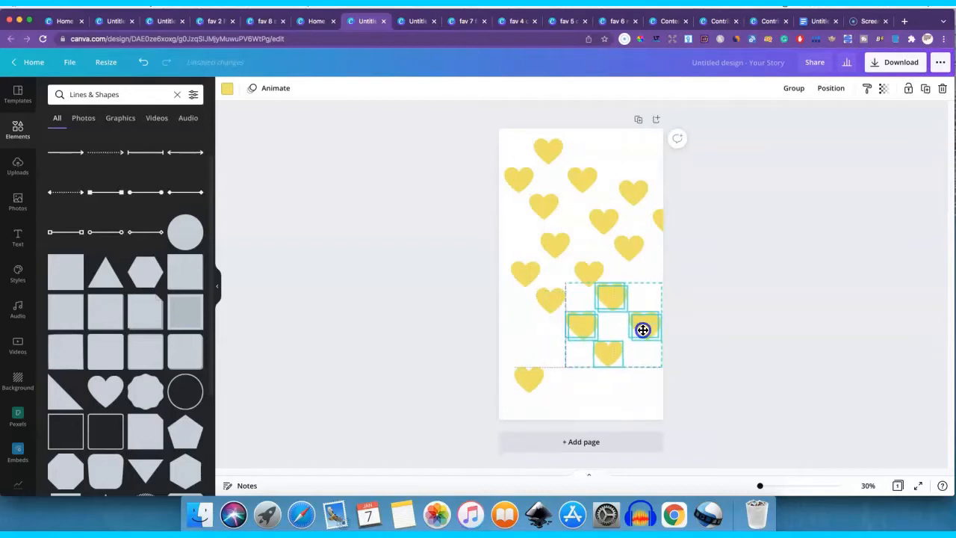
click(720, 239)
click(142, 64)
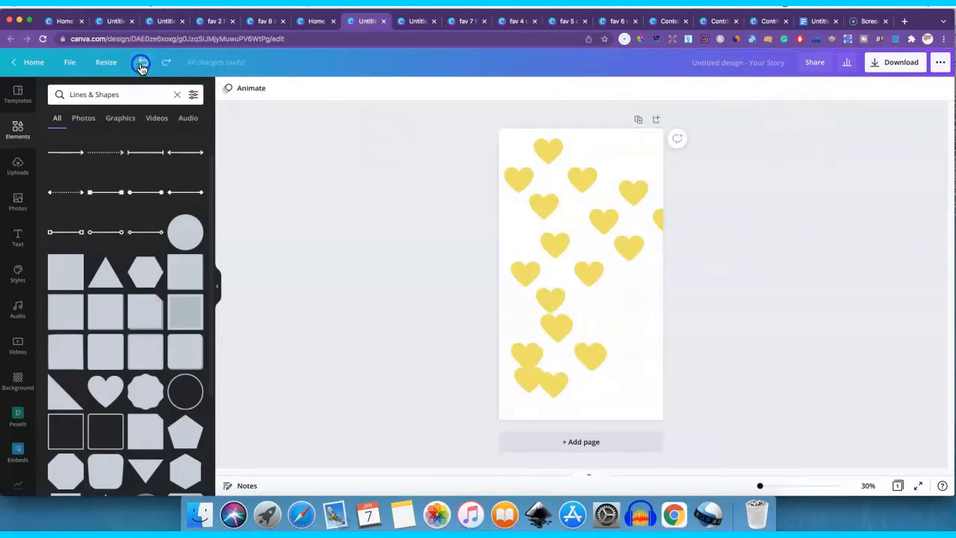
click(142, 65)
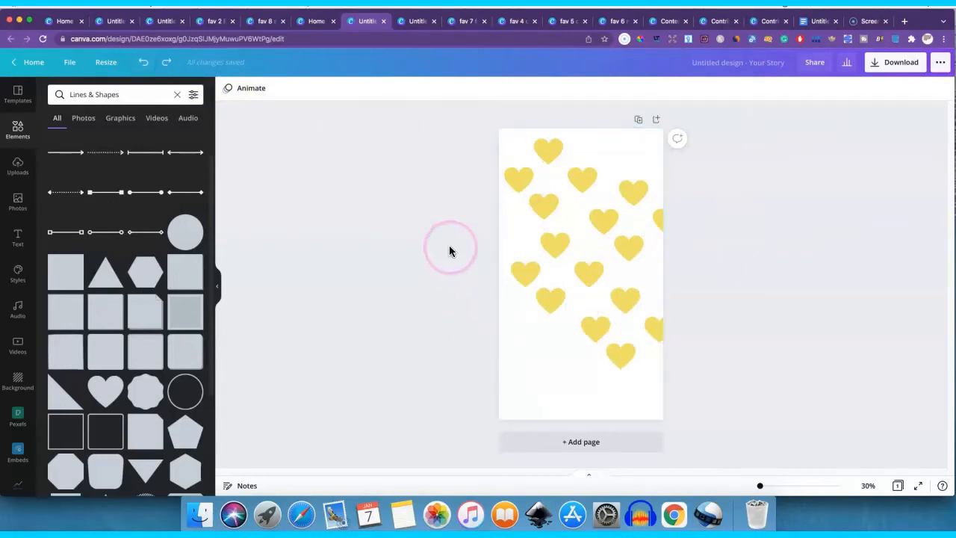
- Duplicate the nine hearts in the page's lower half and place the copies over its empty bottom-left area
drag(455, 233, 698, 374)
click(924, 88)
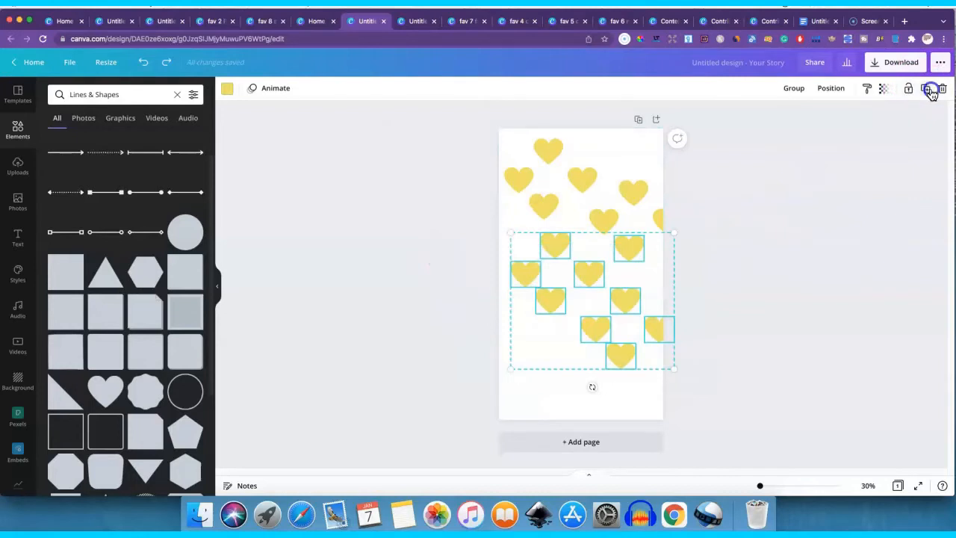
drag(545, 331, 475, 426)
click(708, 389)
- Duplicate single hearts to fill the gaps in the page's bottom-right and top-right corners
click(626, 360)
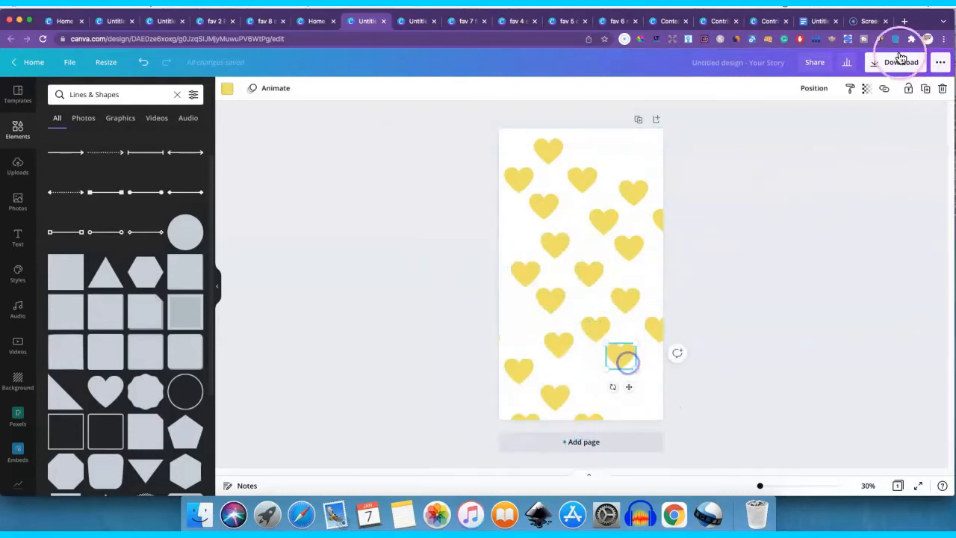
click(927, 88)
drag(623, 352, 641, 392)
click(631, 198)
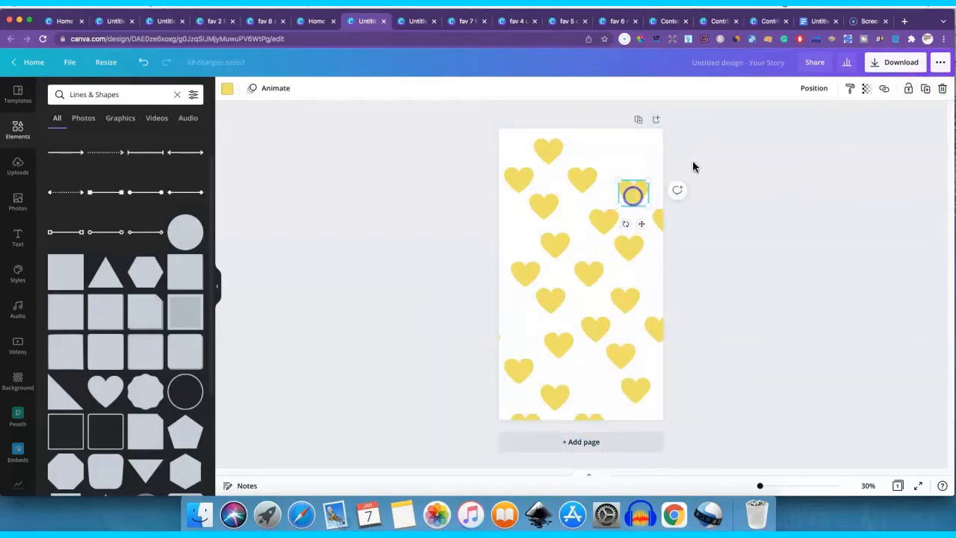
click(926, 88)
drag(634, 194, 627, 153)
- Select all the hearts and recolour them salmon pink from the PIG 360 brand palette
drag(438, 149, 759, 436)
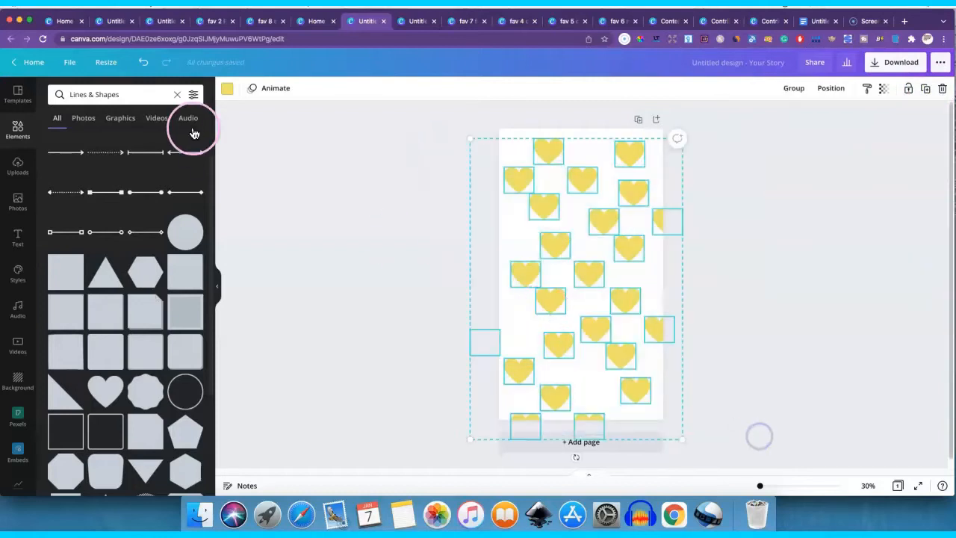
click(227, 88)
click(112, 240)
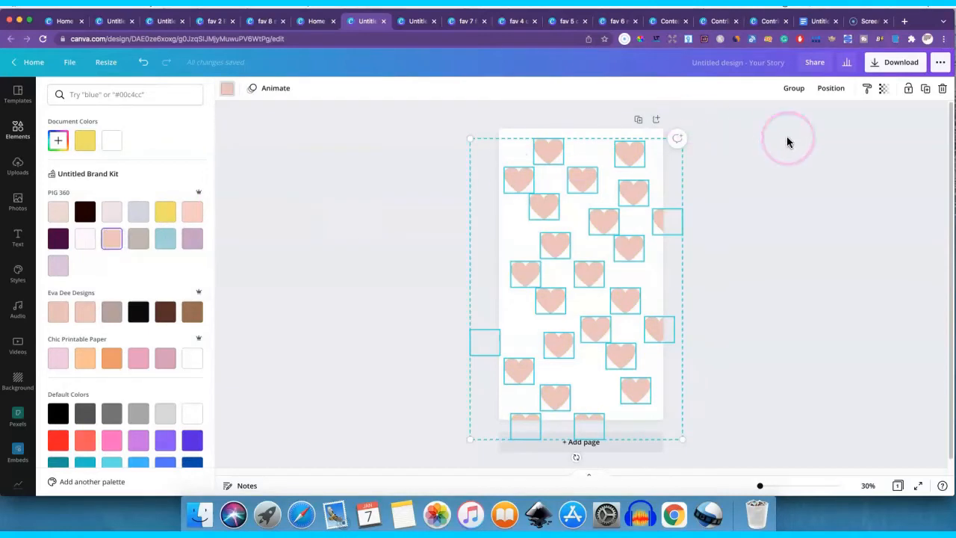
- Lower the transparency of all the pink hearts to about 21 to make a faint background pattern
click(883, 88)
drag(850, 118, 819, 122)
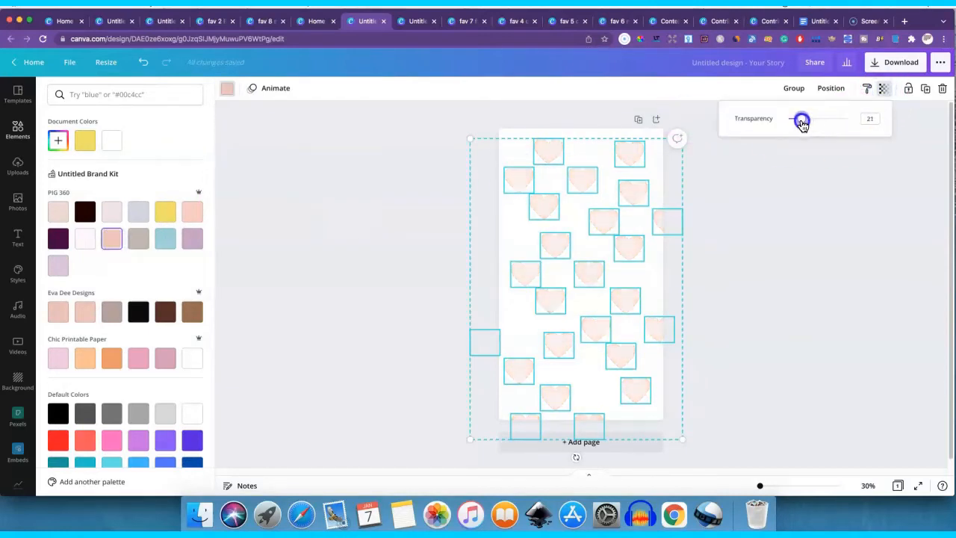
click(787, 189)
click(794, 192)
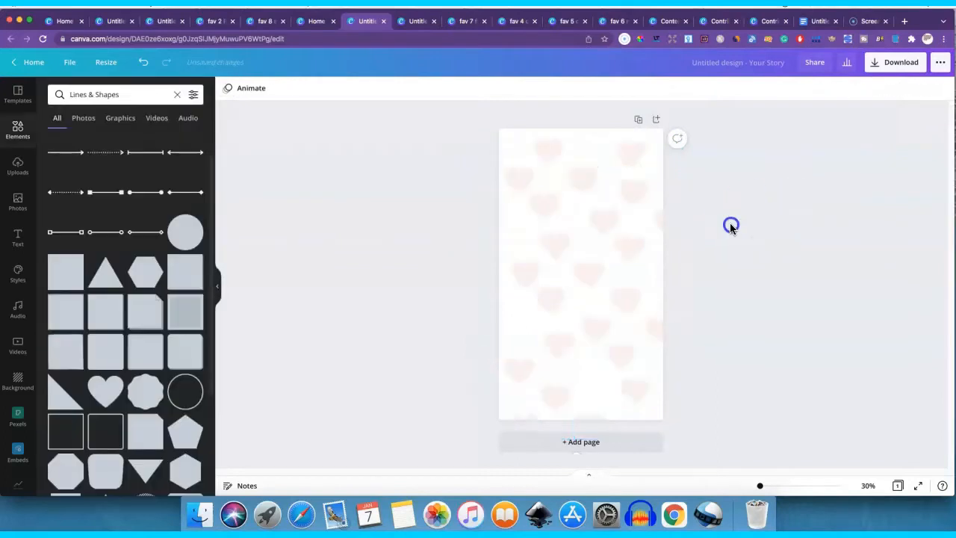
click(513, 208)
drag(535, 245, 544, 245)
click(461, 175)
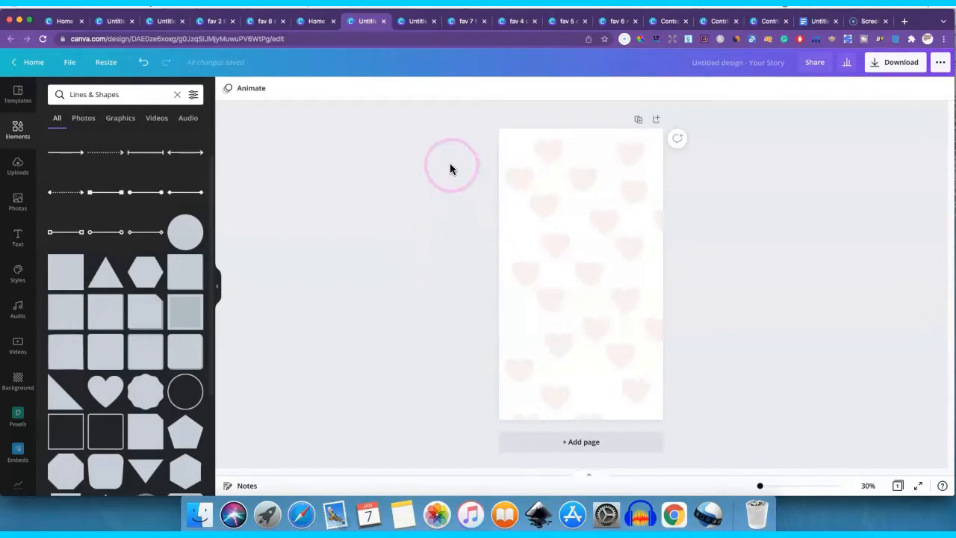
- Select every heart on the page and delete them all
drag(445, 114, 711, 441)
key(Delete)
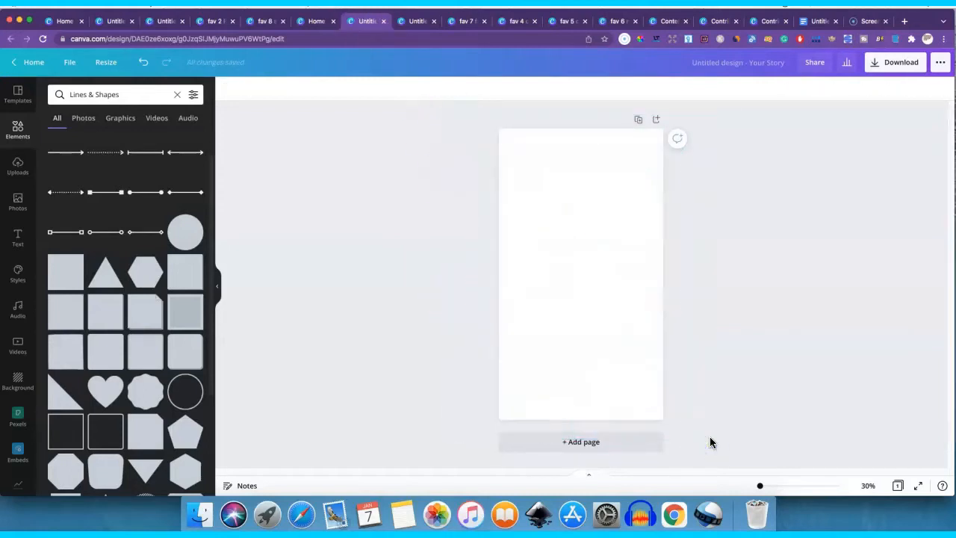
- Apply the pink-to-purple gradient from the Gradients backgrounds to the whole page
click(20, 379)
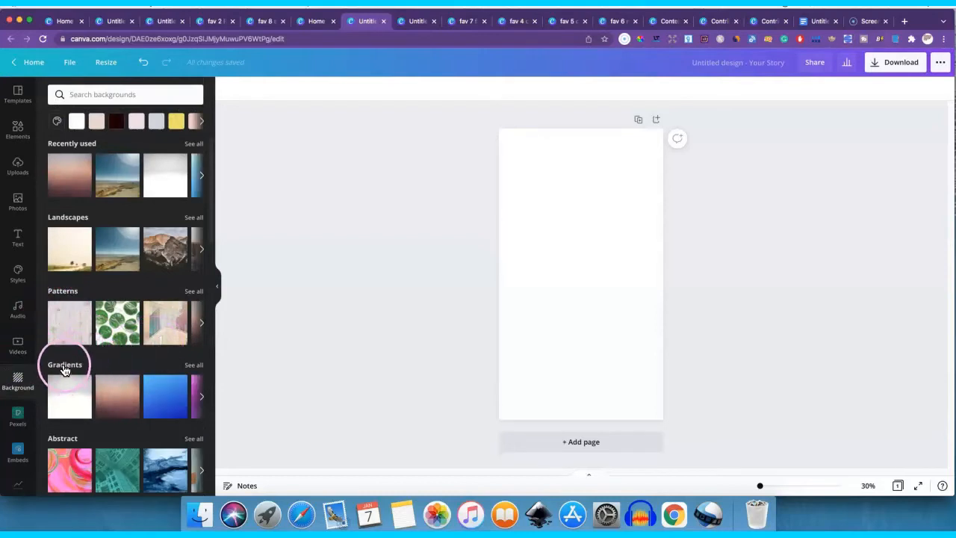
click(193, 368)
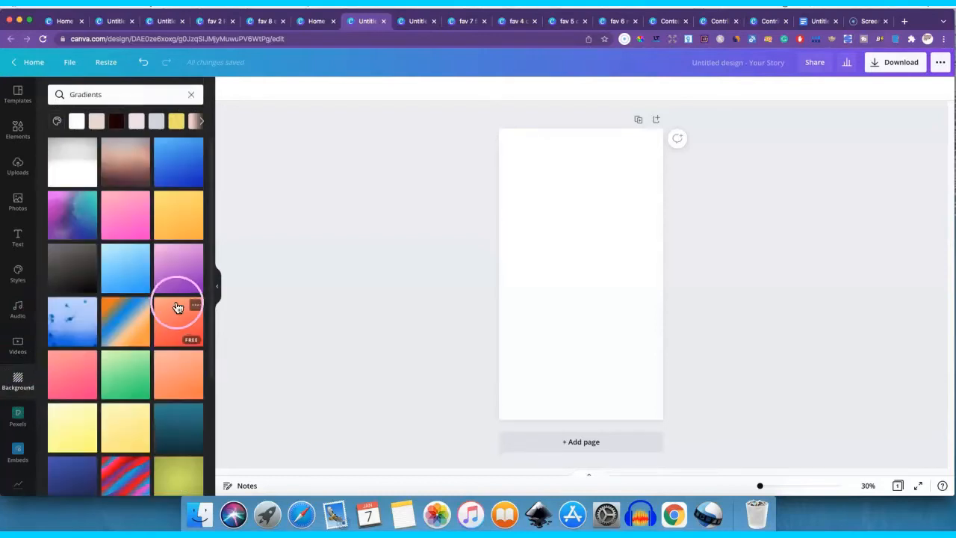
drag(168, 273, 539, 251)
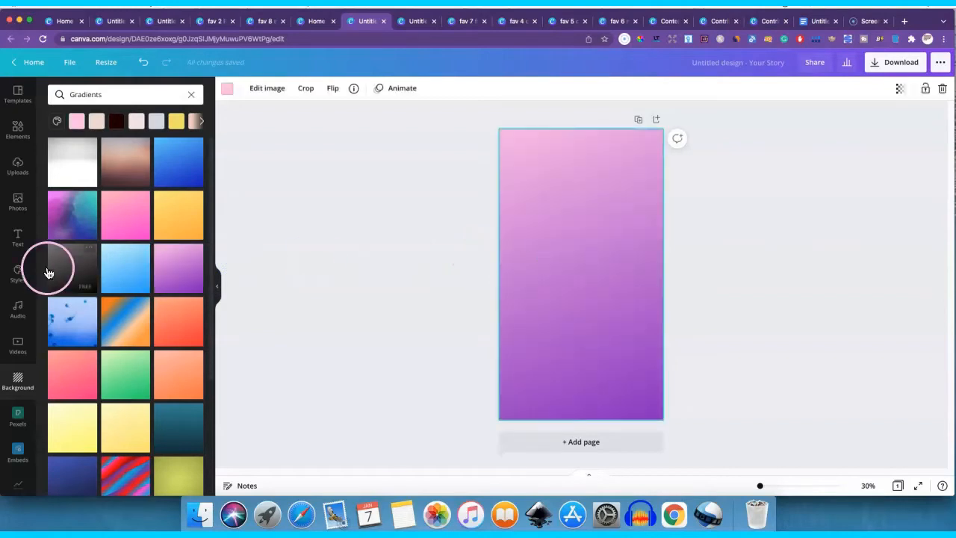
- Browse the stock photos and search them for "ocean"
click(17, 203)
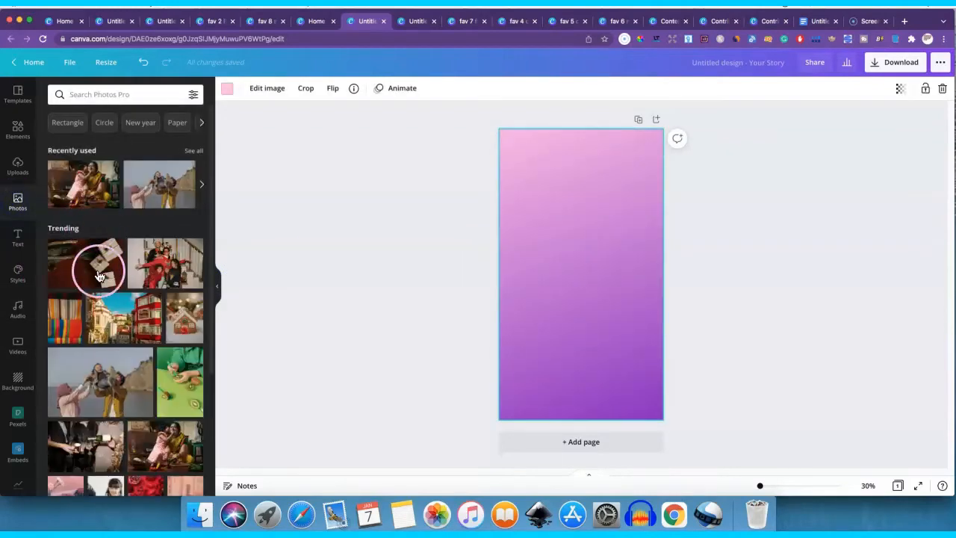
scroll(97, 273, down, 5)
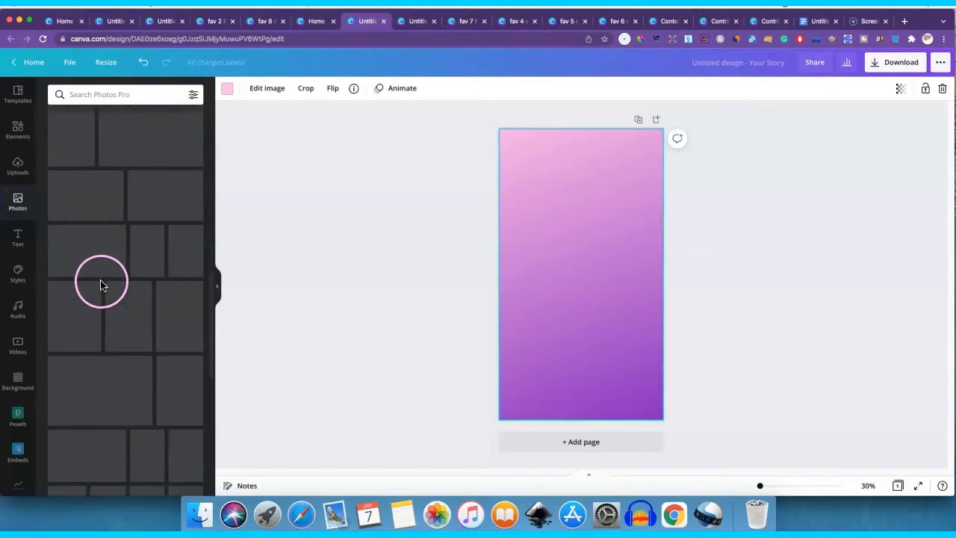
scroll(109, 280, down, 3)
scroll(109, 278, down, 6)
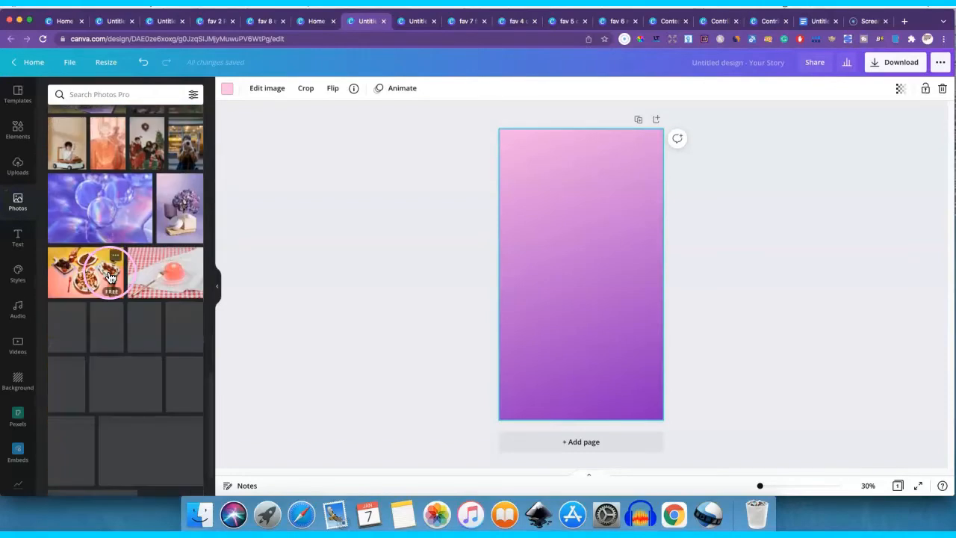
scroll(121, 296, down, 2)
scroll(120, 296, down, 5)
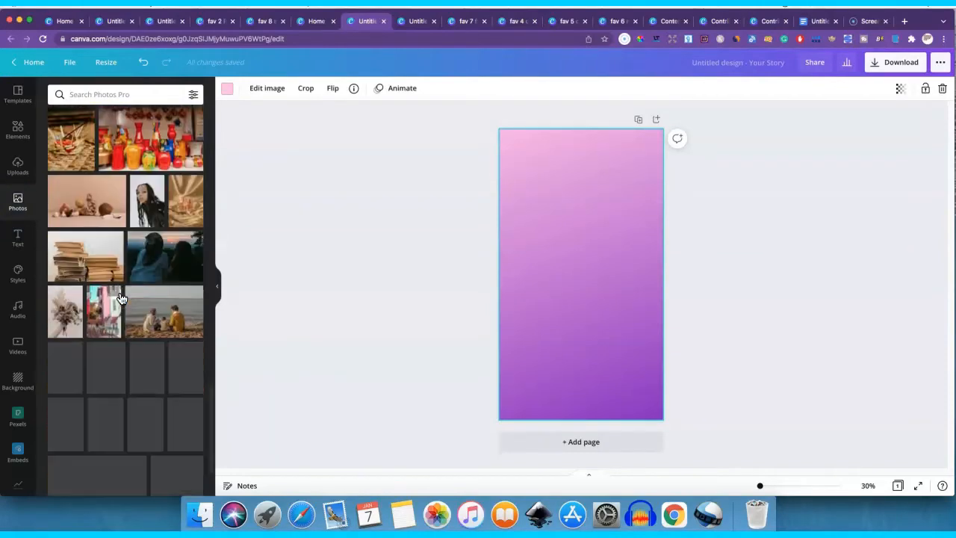
click(108, 93)
text(oce)
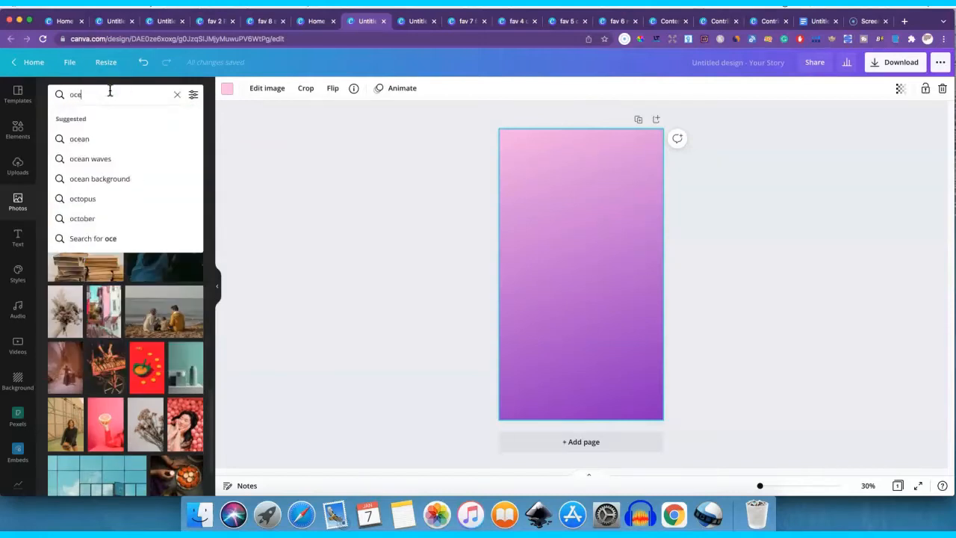
text(an)
key(Return)
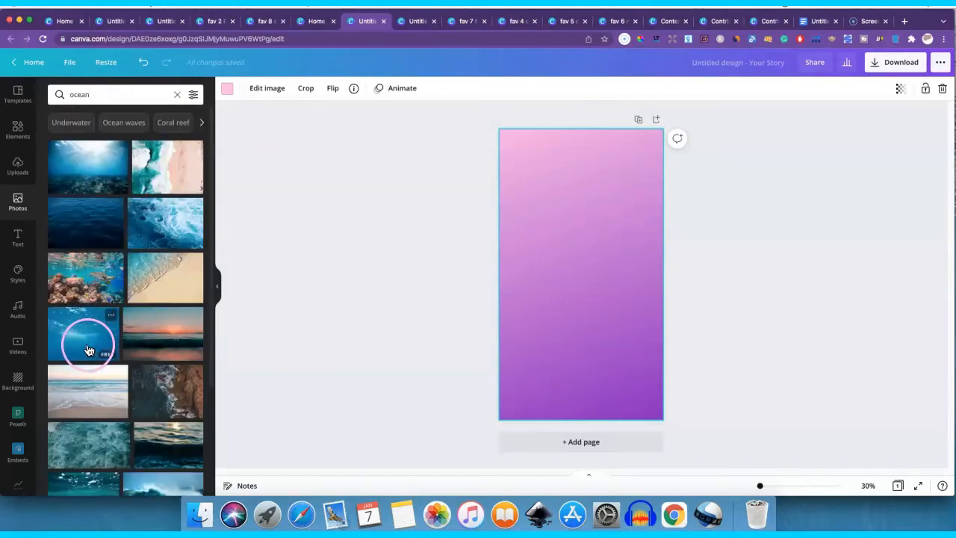
- Add the photo of waves on a sandy beach and enlarge and position it to cover the whole page
drag(161, 290, 544, 259)
drag(515, 228, 416, 116)
drag(645, 326, 770, 397)
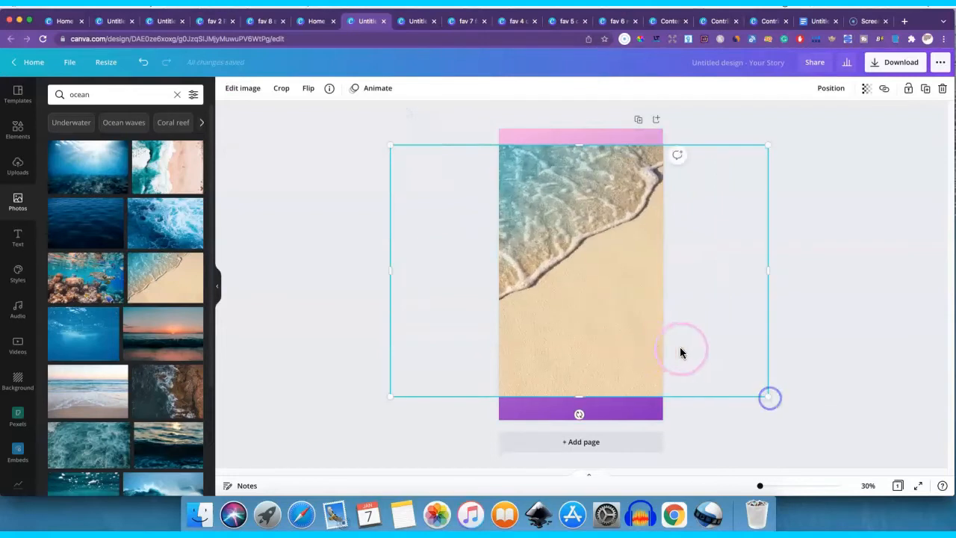
drag(683, 348, 739, 371)
drag(603, 159, 629, 128)
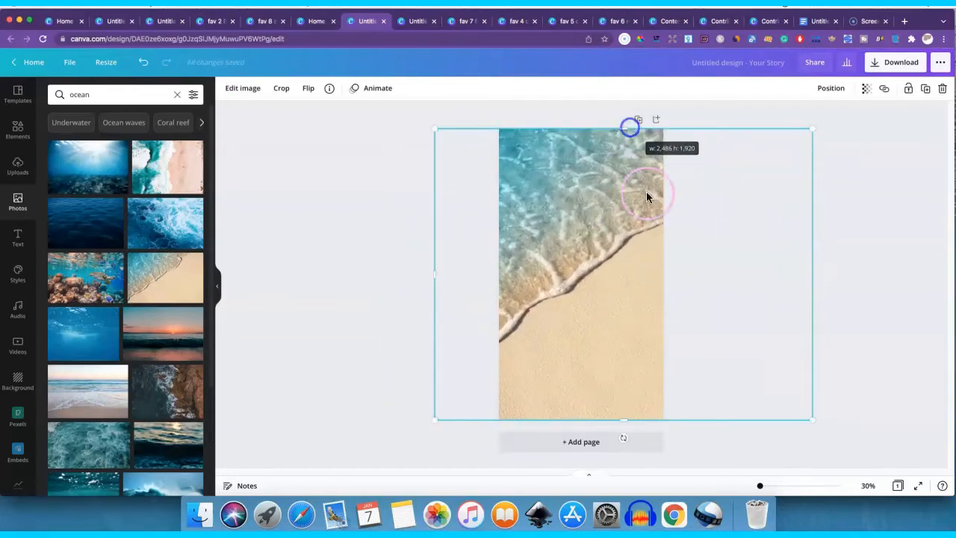
- Lower the beach photo's transparency to 57 so that it blends with the gradient background
click(864, 89)
drag(832, 118, 812, 121)
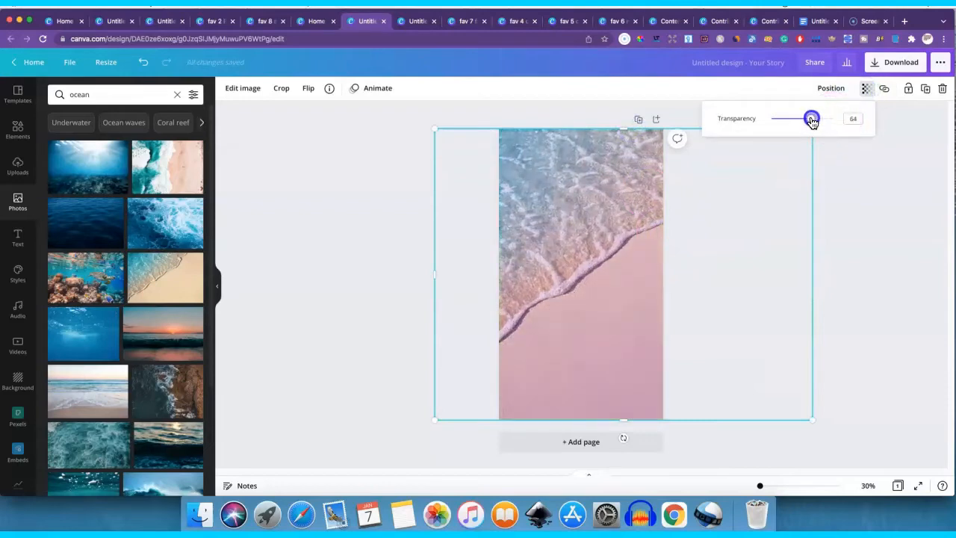
click(355, 323)
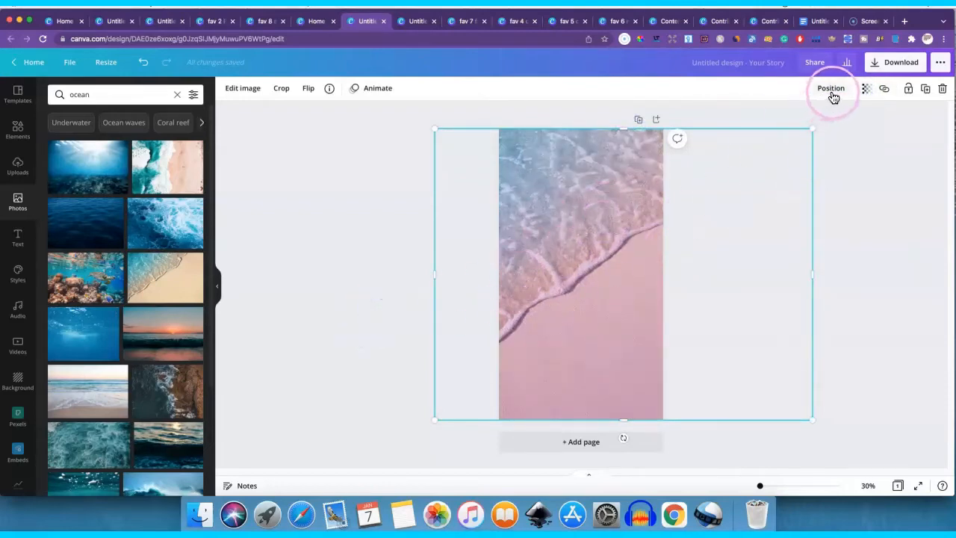
click(864, 89)
mouse_move(811, 122)
mouse_down()
mouse_move(798, 123)
mouse_move(820, 120)
mouse_move(806, 122)
mouse_up()
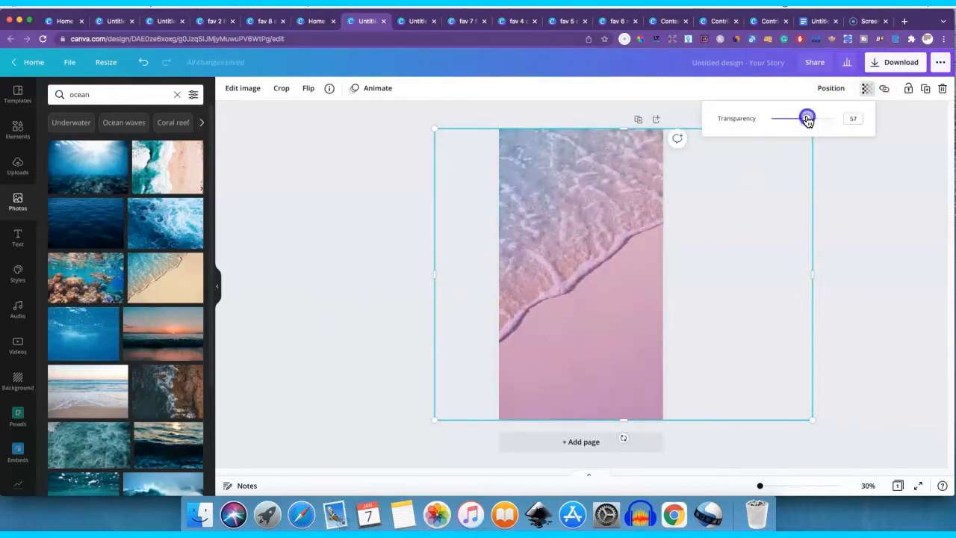
- Shift the beach photo left across the page, then delete it
drag(548, 278, 472, 273)
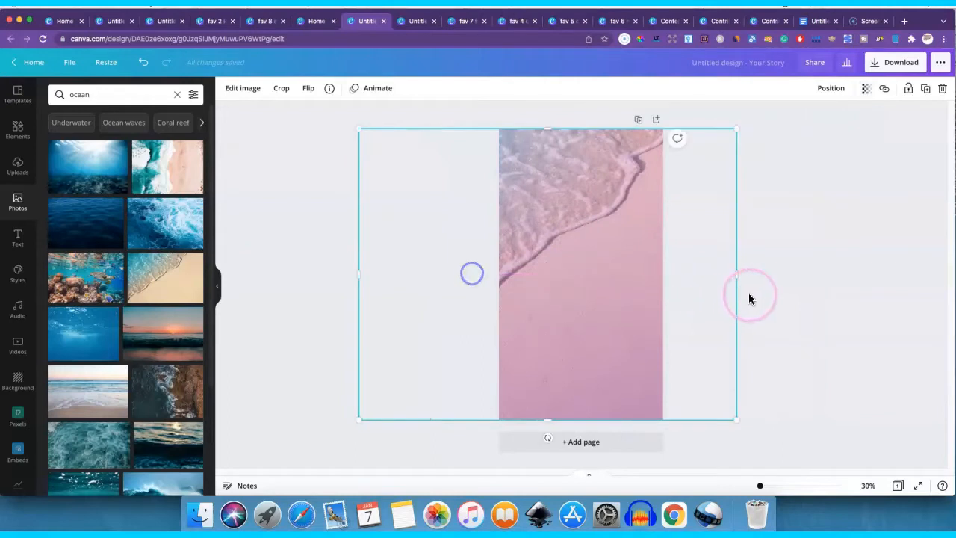
key(Delete)
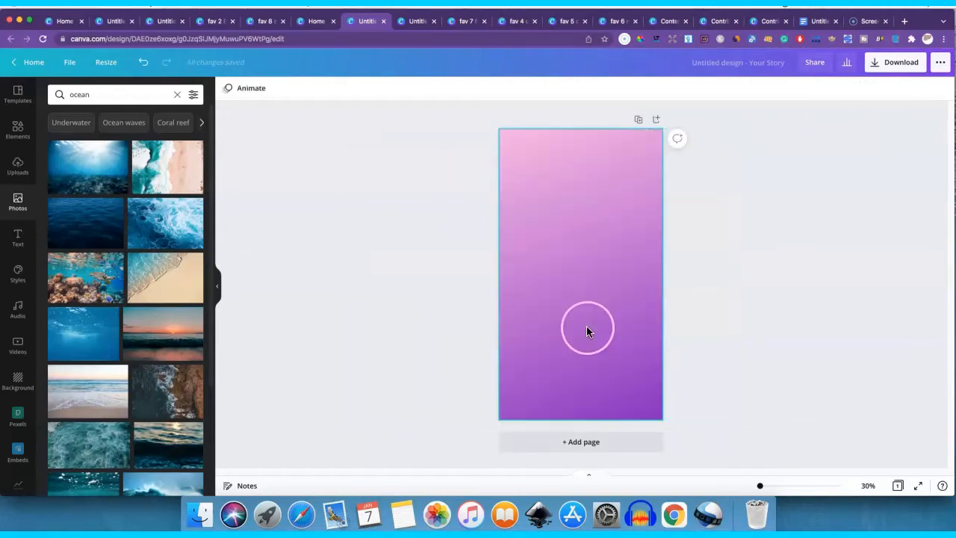
- Recolour the gradient background's pink end, trying several brand palette colours and finishing with white from the default colours
click(587, 326)
click(229, 90)
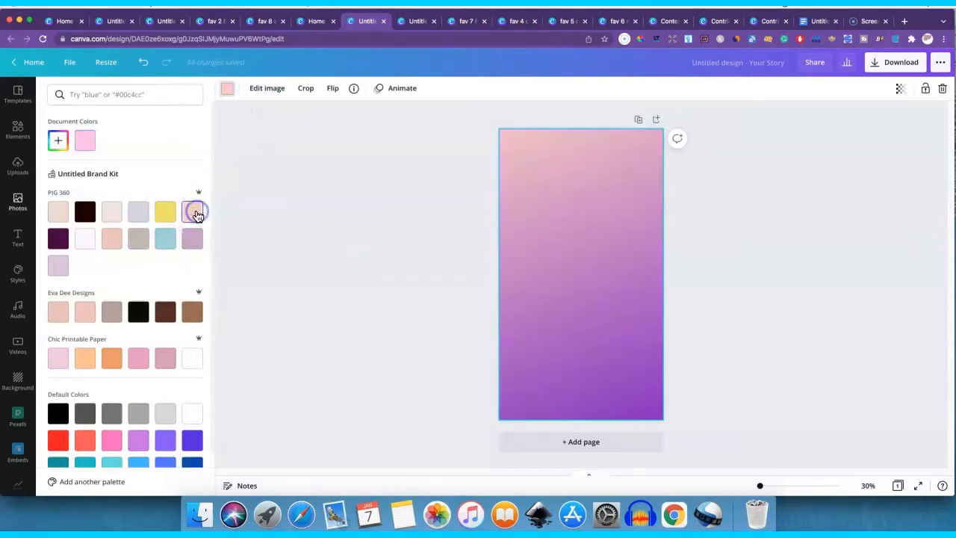
click(84, 245)
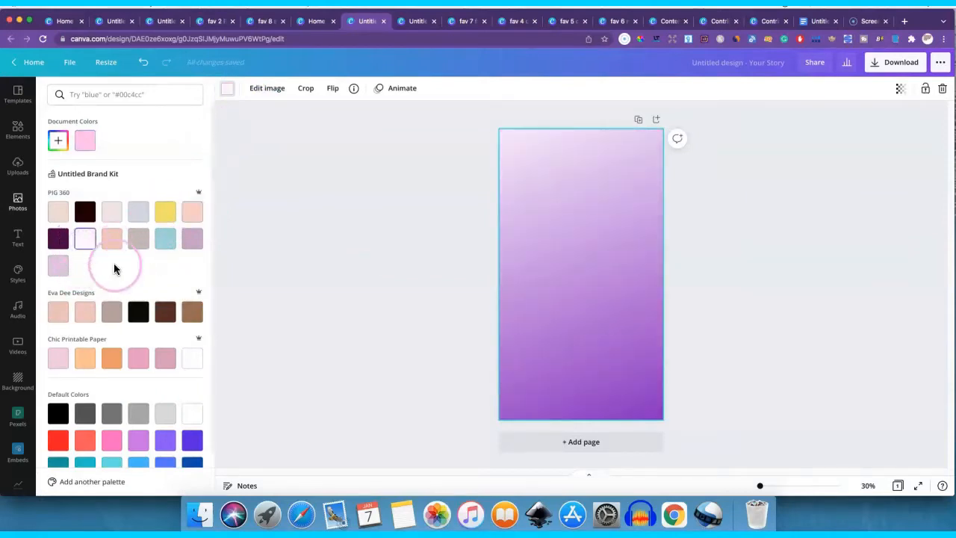
click(111, 315)
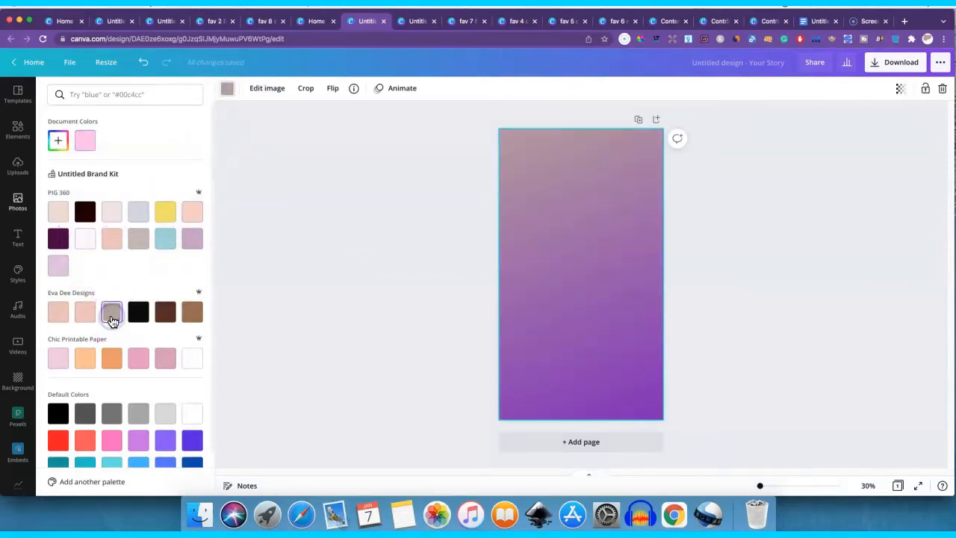
click(164, 418)
click(195, 415)
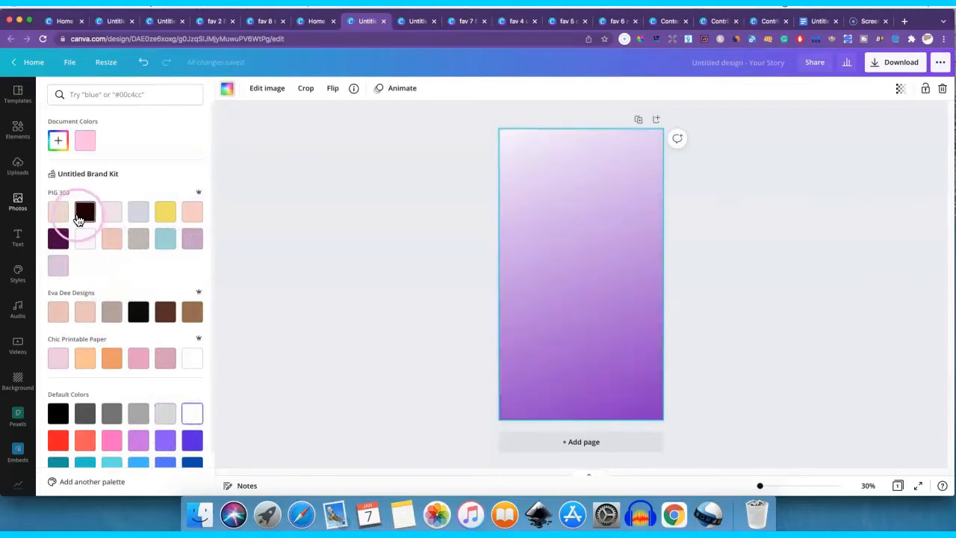
- Add the photo of waves on a sandy beach and enlarge it across the full width of the gradient page
click(18, 200)
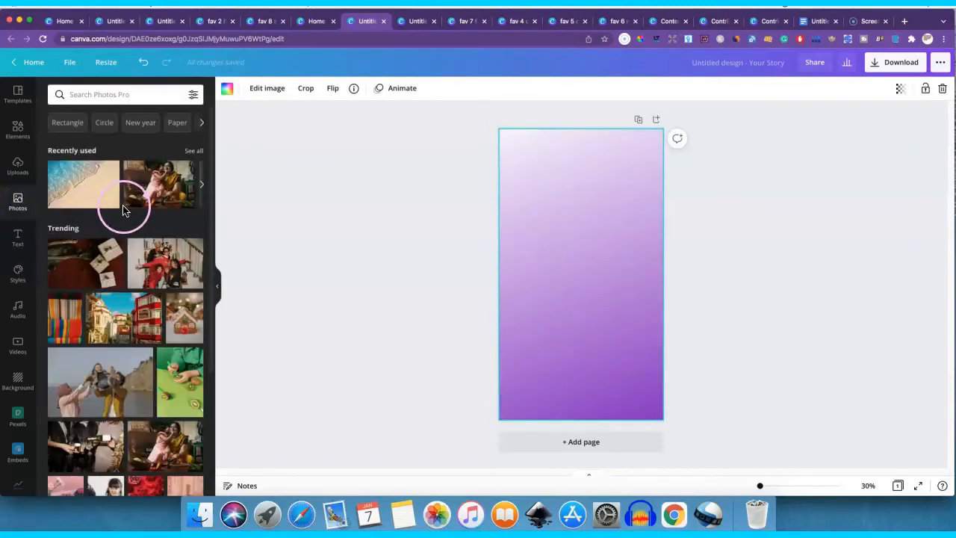
drag(124, 209, 550, 213)
drag(513, 272, 420, 327)
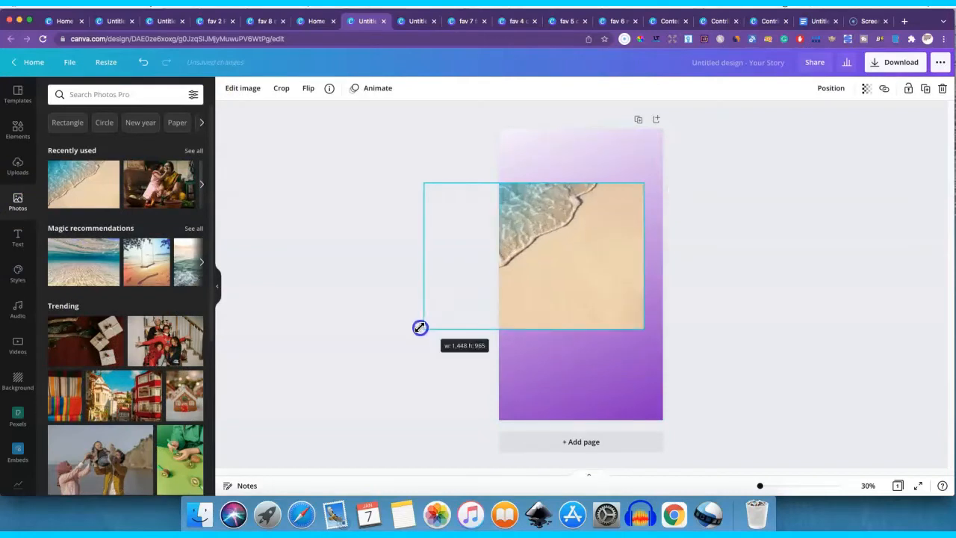
drag(642, 330, 727, 345)
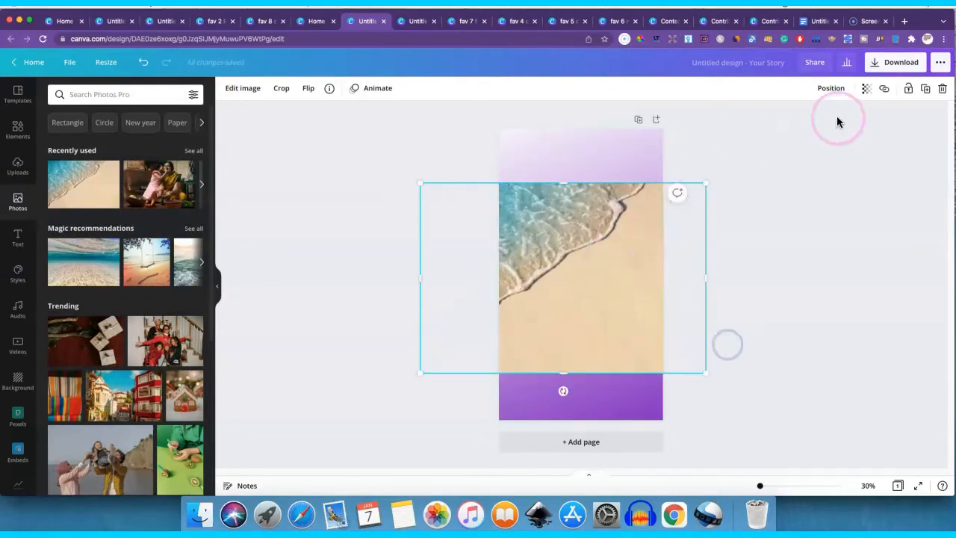
- Lower the beach photo's transparency to 57 and shift it up to cover the upper part of the page
click(866, 88)
drag(830, 118, 806, 118)
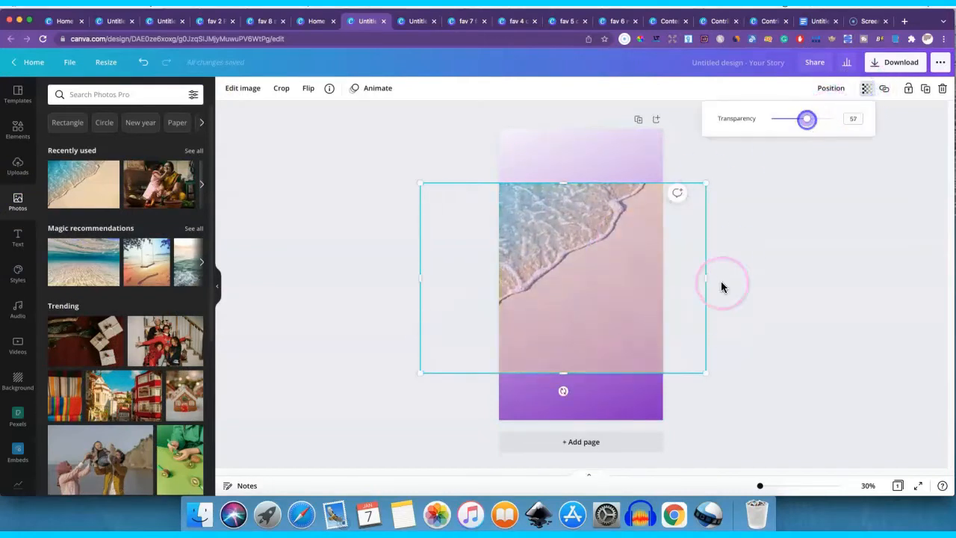
click(722, 287)
click(797, 288)
drag(595, 294, 609, 223)
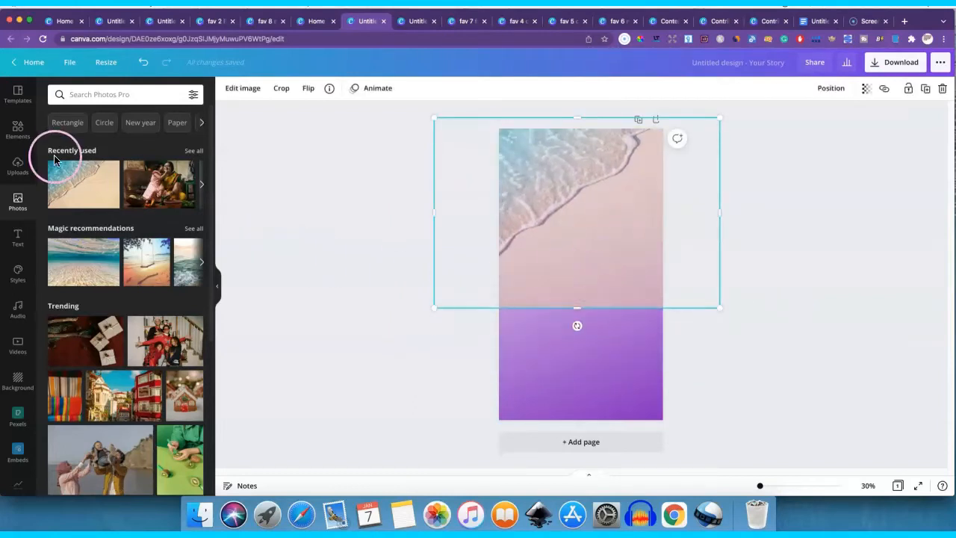
- Clear the Lines & Shapes search and browse the graphics collections, from gradients and stickers down to Organic Rainbows and Bright Leaves
click(18, 131)
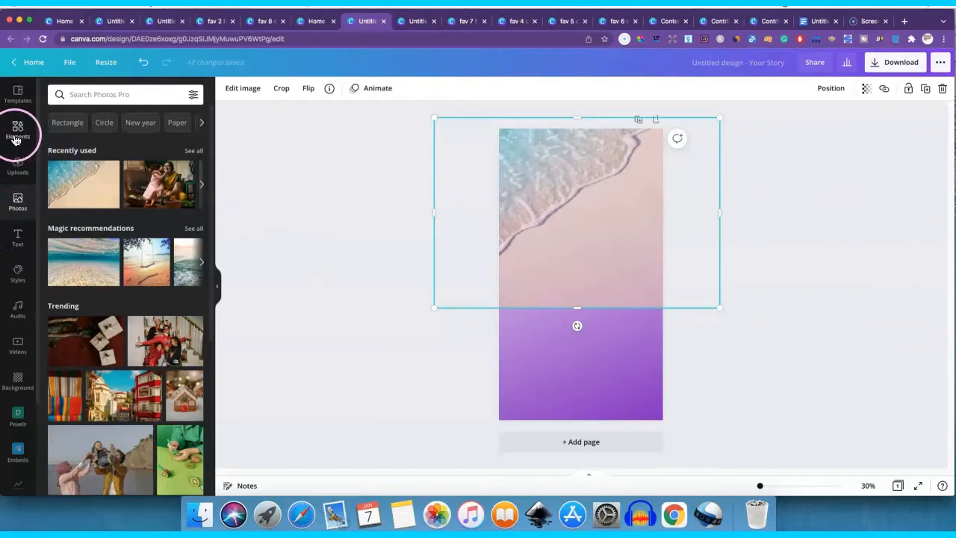
scroll(100, 250, down, 3)
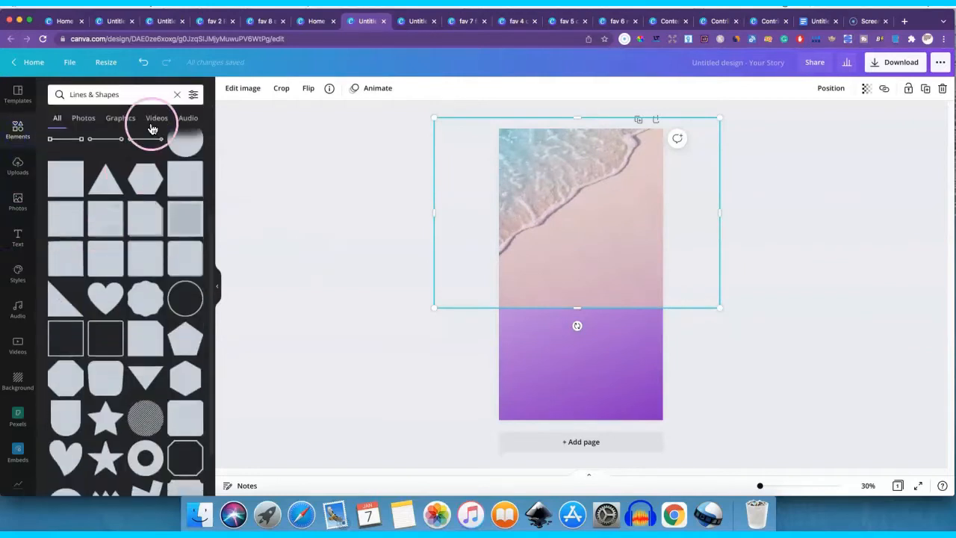
click(175, 97)
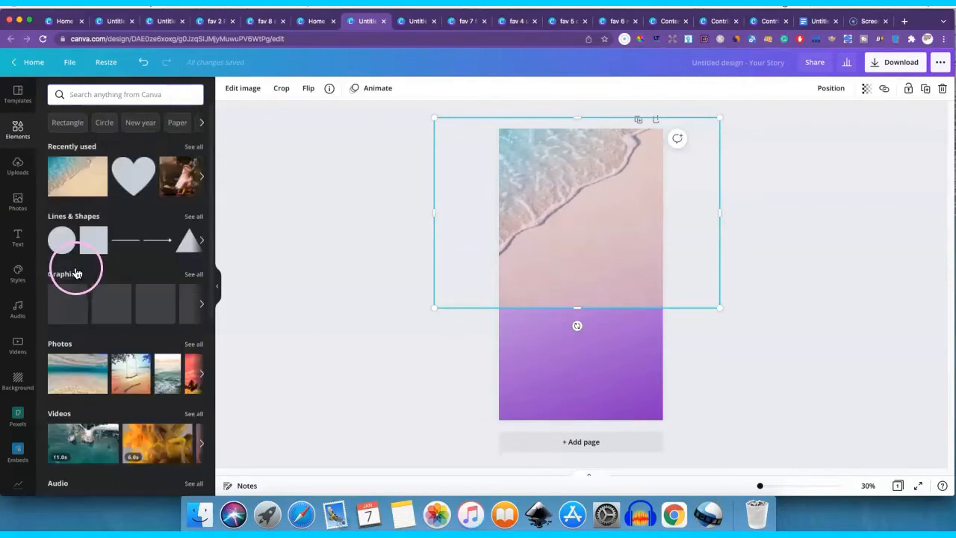
click(196, 275)
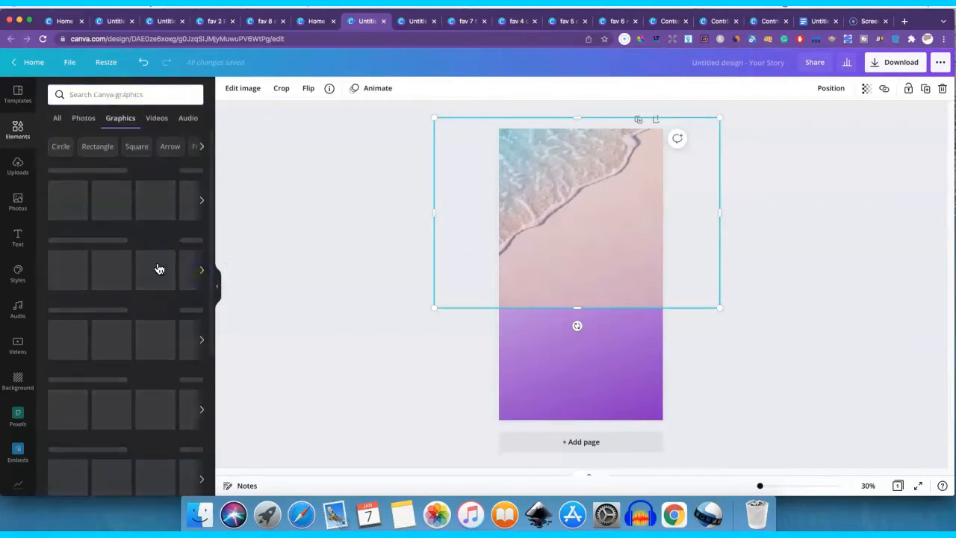
scroll(115, 282, down, 1)
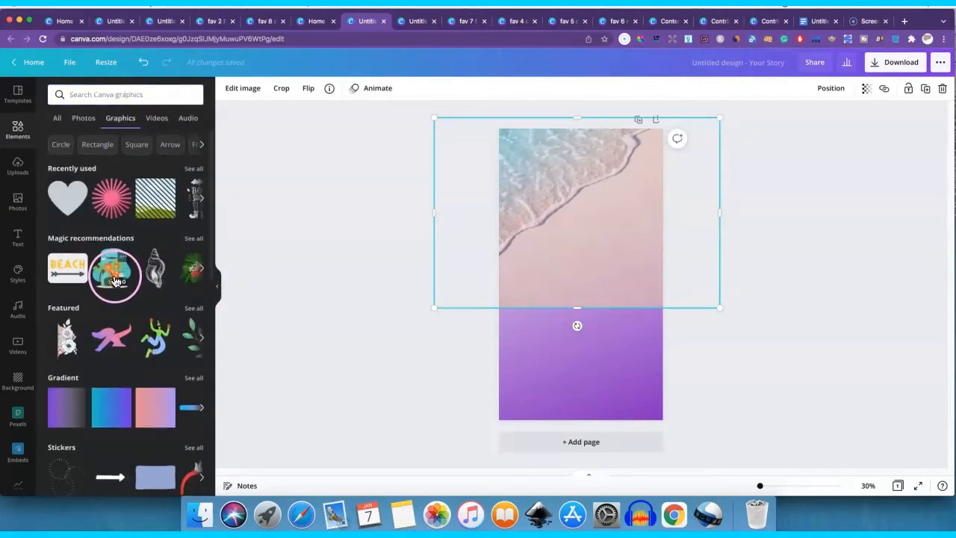
scroll(97, 225, down, 5)
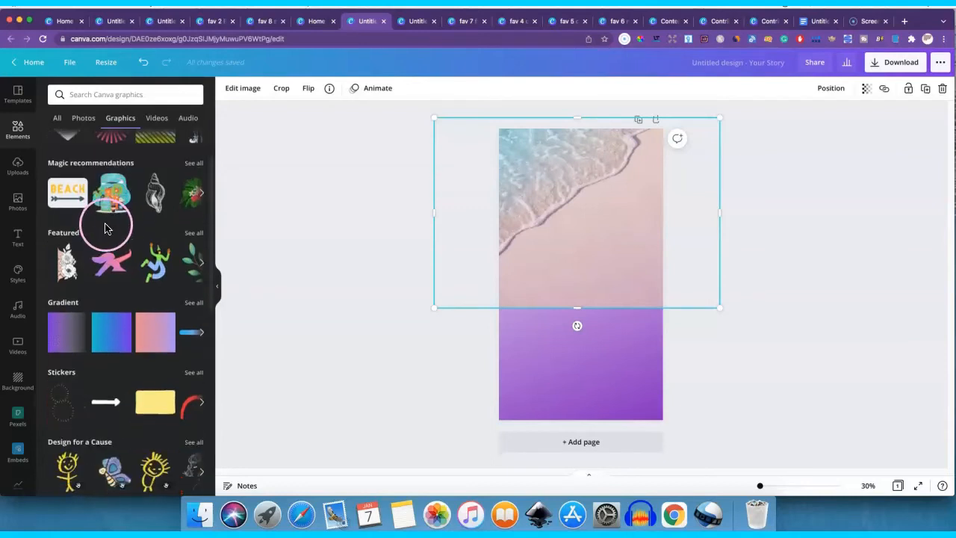
scroll(89, 213, up, 3)
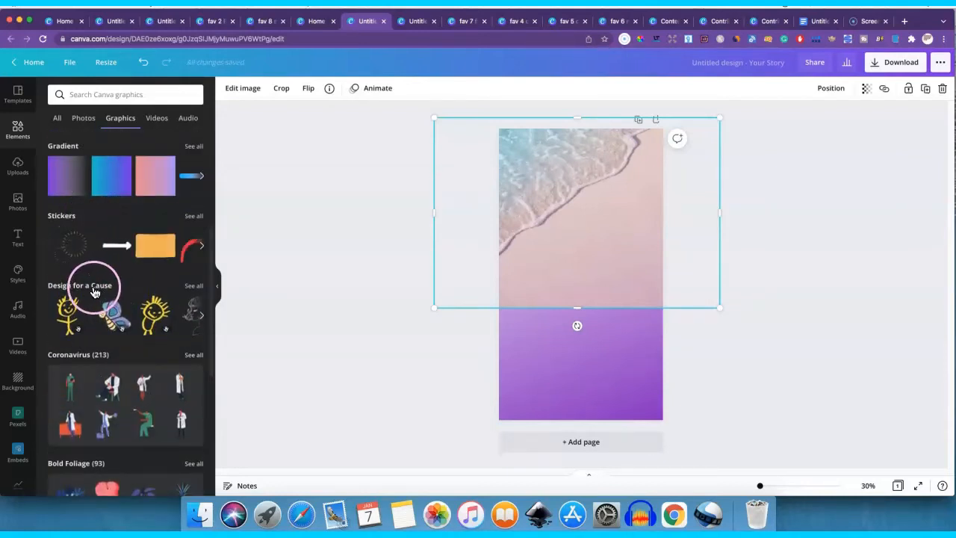
scroll(97, 295, down, 2)
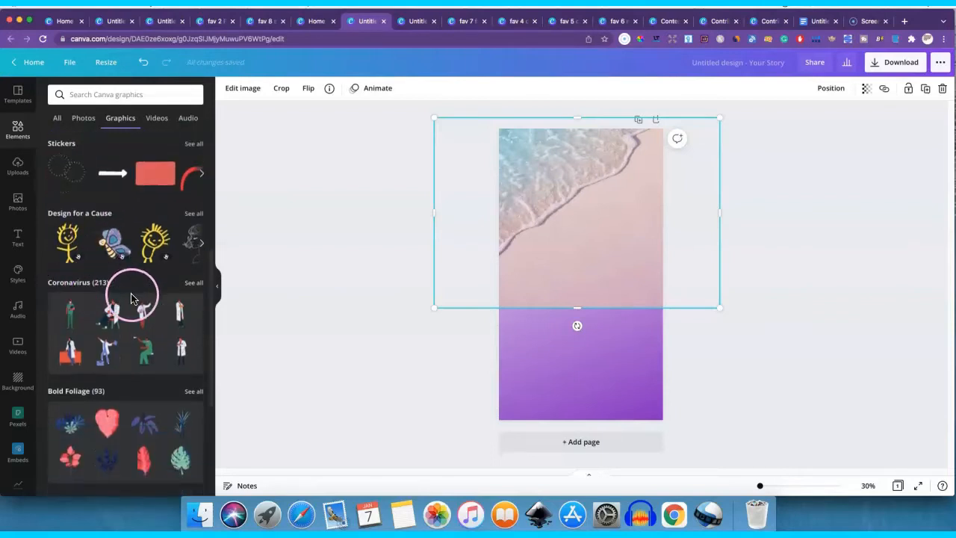
scroll(131, 298, down, 5)
scroll(97, 273, down, 2)
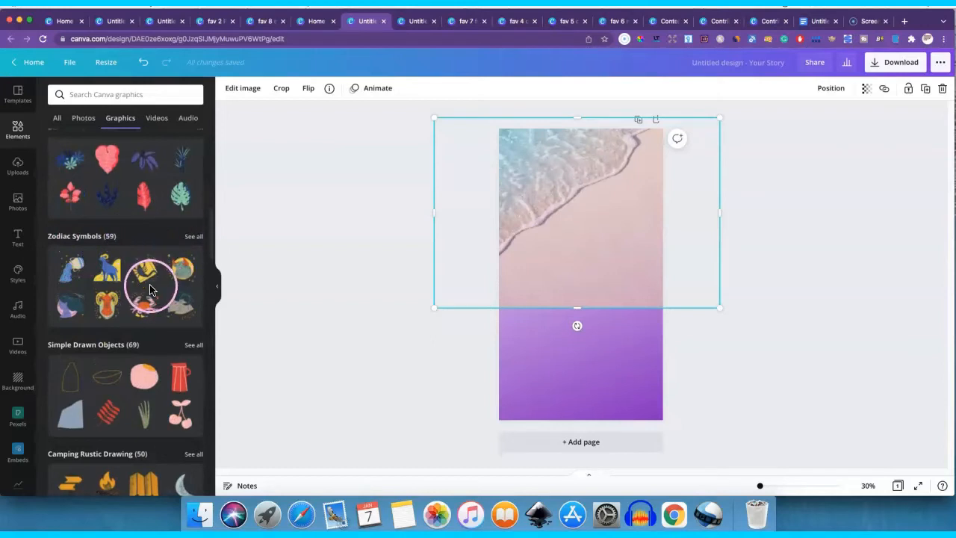
scroll(147, 287, down, 3)
scroll(146, 290, down, 10)
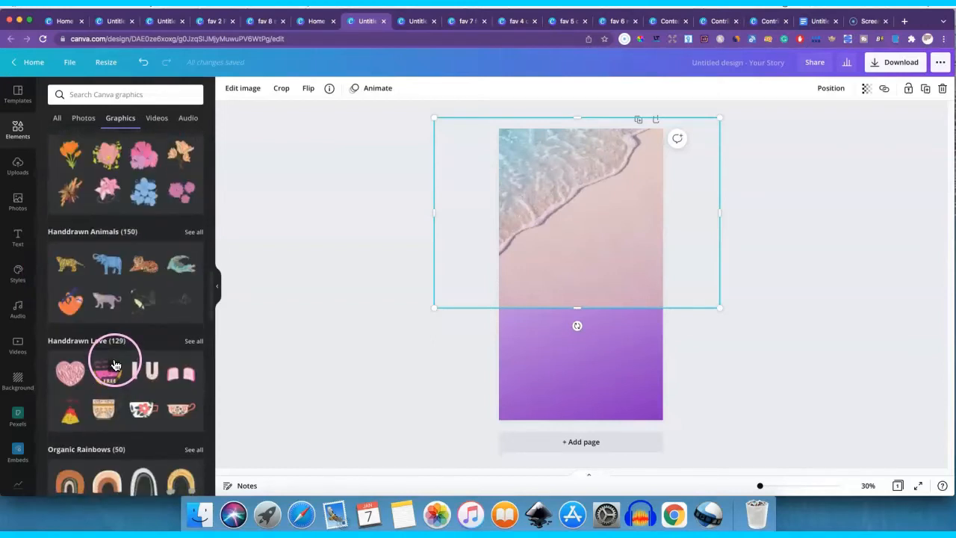
scroll(116, 259, down, 6)
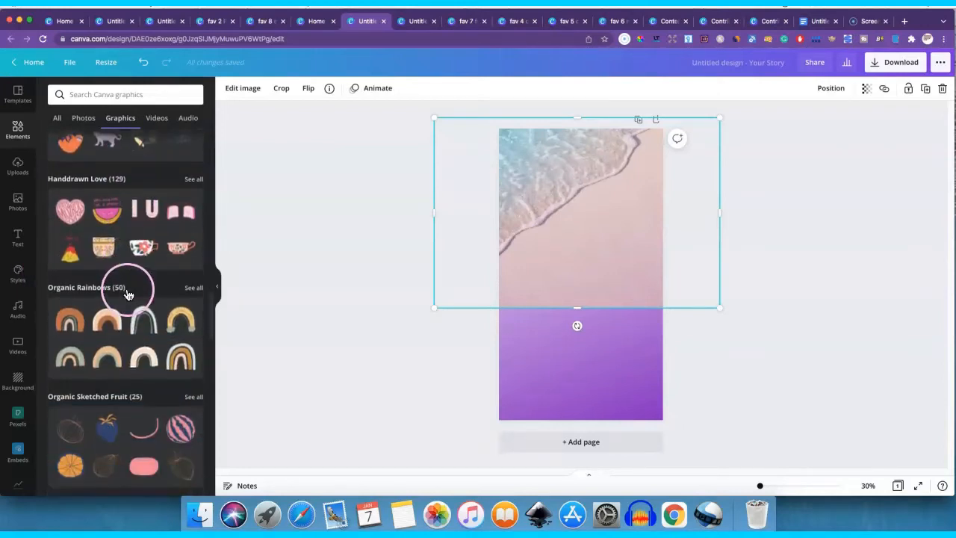
scroll(128, 296, down, 2)
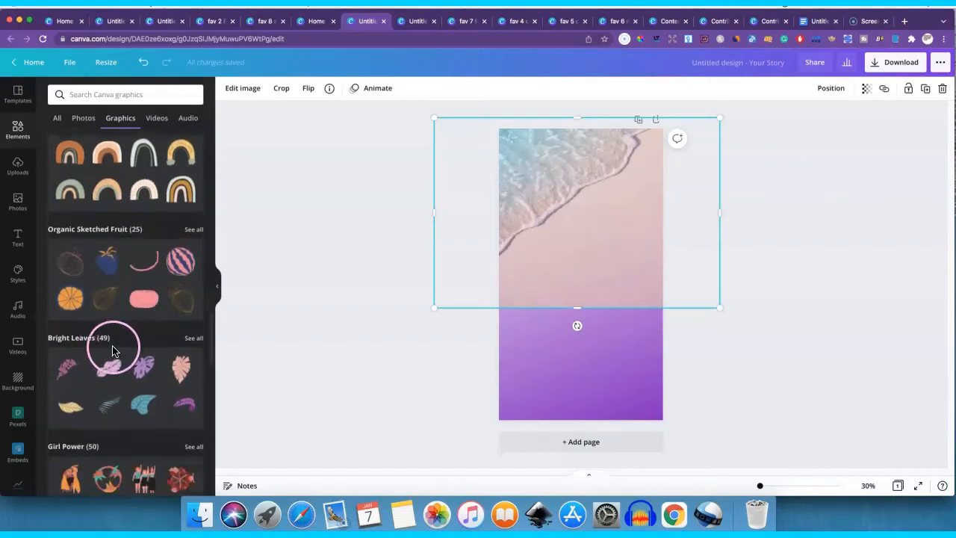
- Delete the beach photo and the purple gradient background, clearing the page
key(Delete)
click(566, 266)
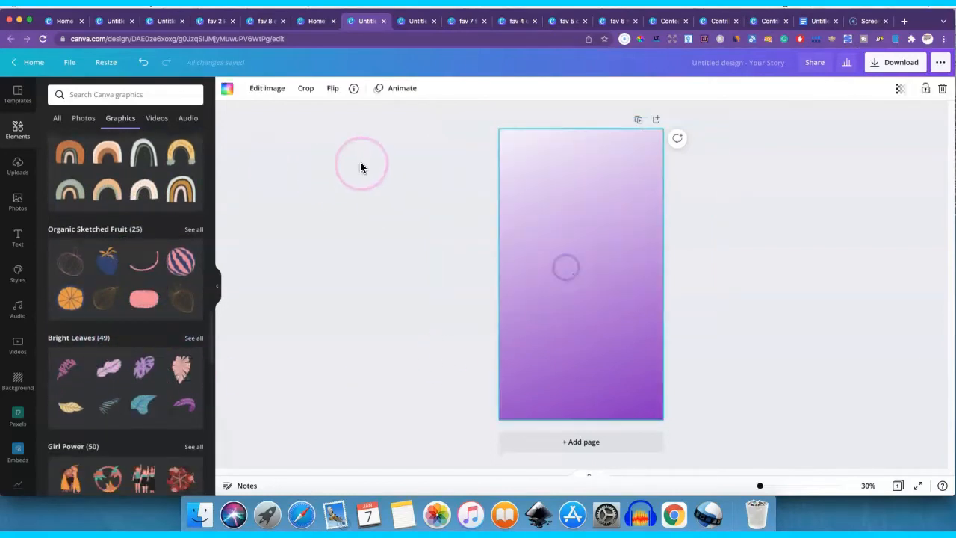
key(Delete)
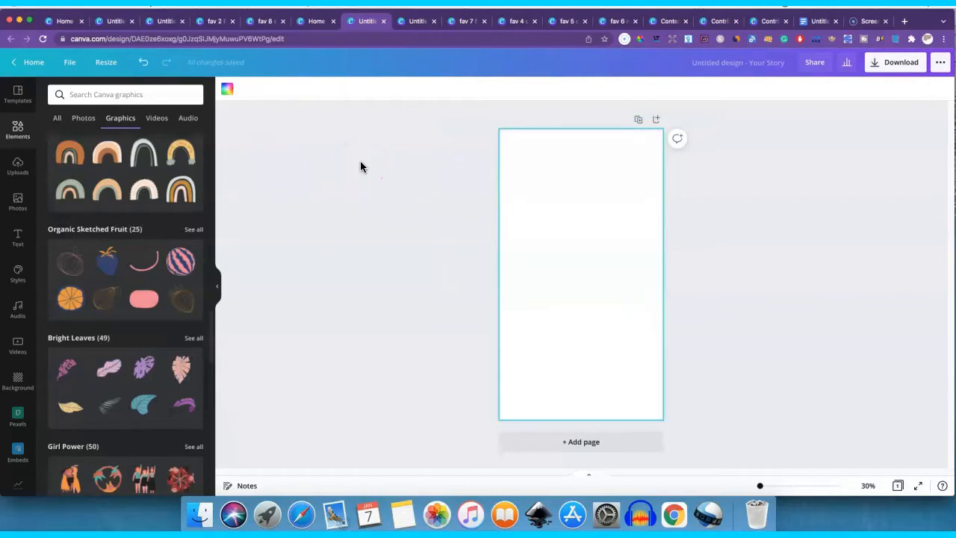
- Add the purple monstera leaf from the Bright Leaves collection, enlarge it and place it in the upper part of the page
click(144, 366)
drag(618, 229, 635, 199)
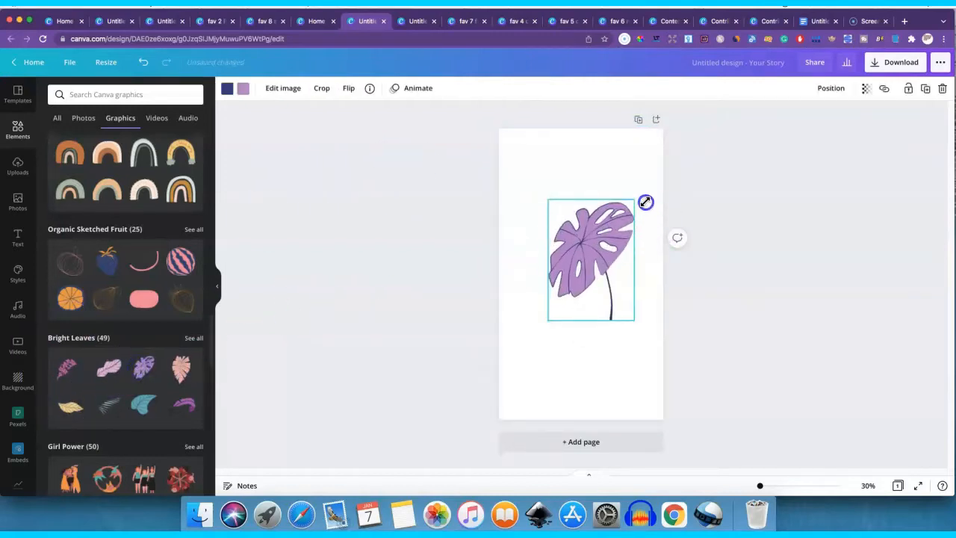
drag(606, 248, 590, 194)
- Add the Girl Power graphic of hugging women, enlarge it and place it below the leaf
click(196, 364)
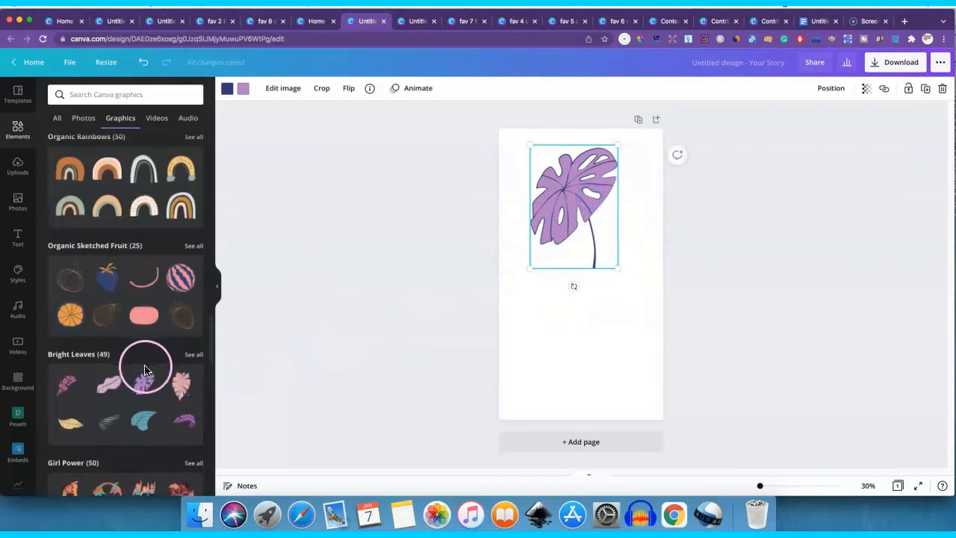
scroll(149, 344, down, 4)
click(105, 376)
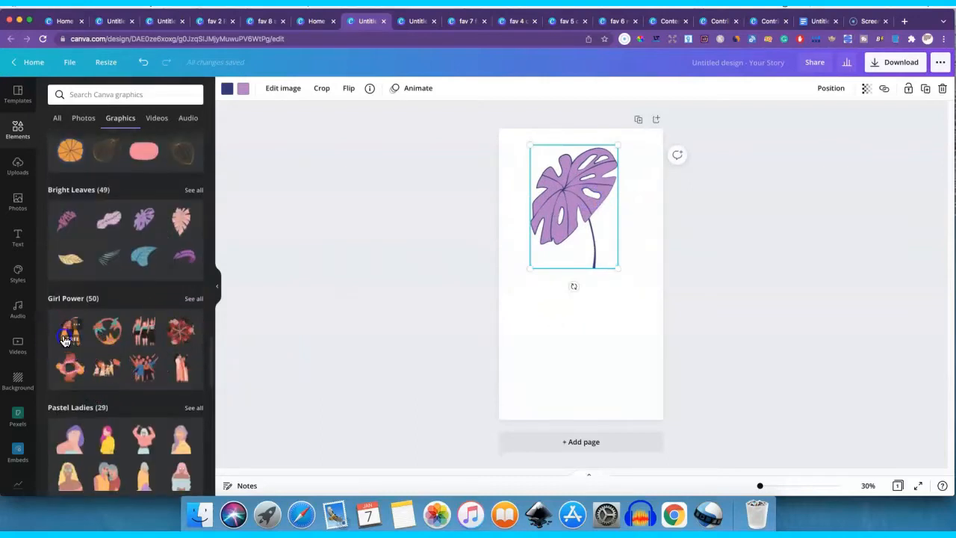
drag(632, 332, 672, 363)
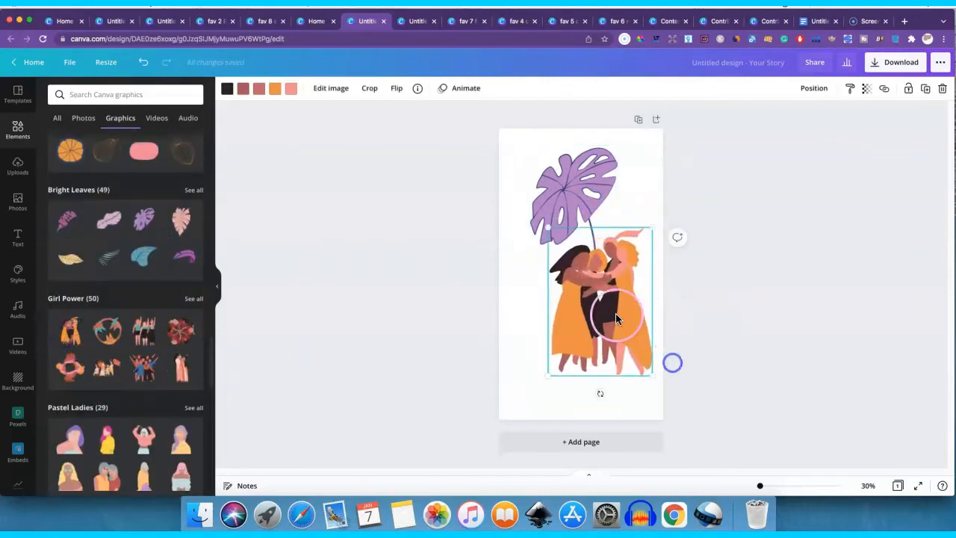
drag(602, 310, 583, 331)
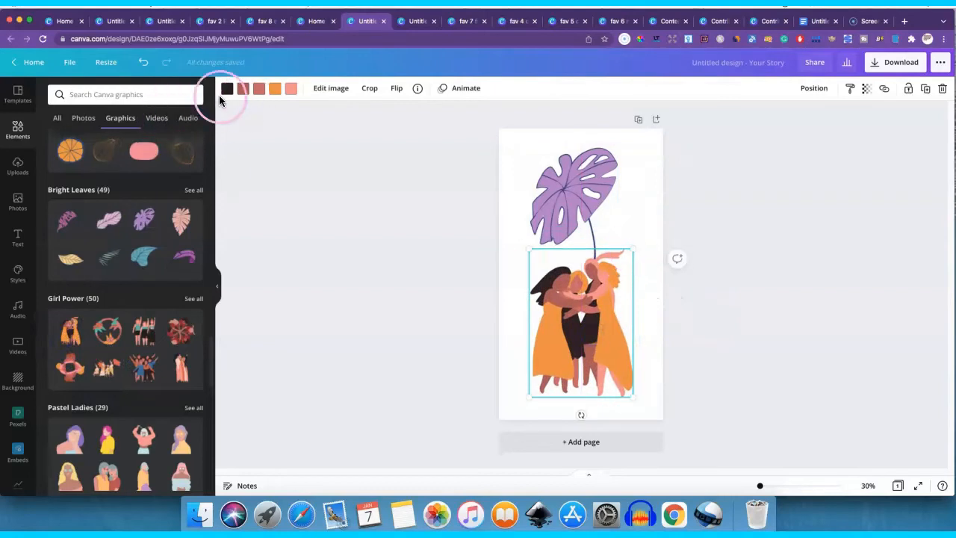
- Browse further graphics collections, then select the leaf and the hugging women together and delete both
scroll(163, 360, down, 5)
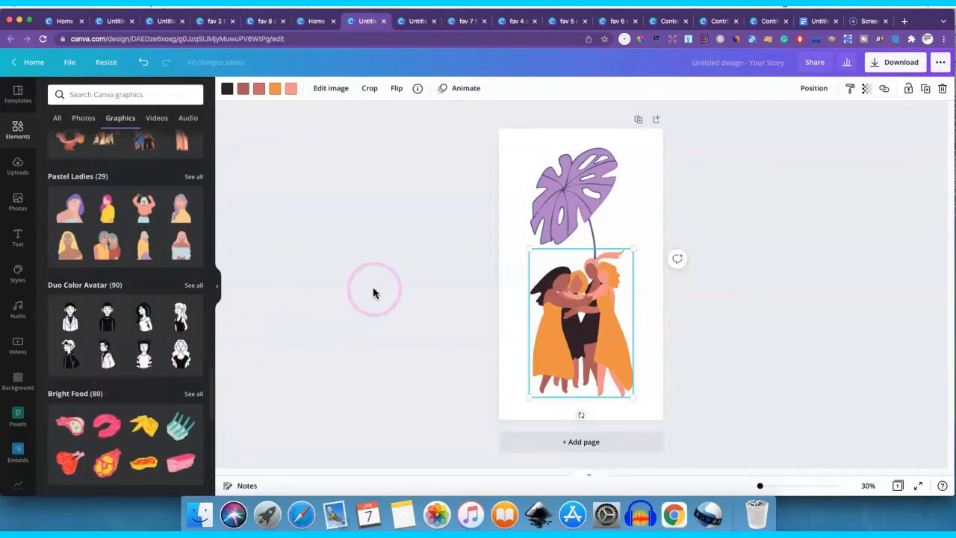
drag(440, 154, 772, 457)
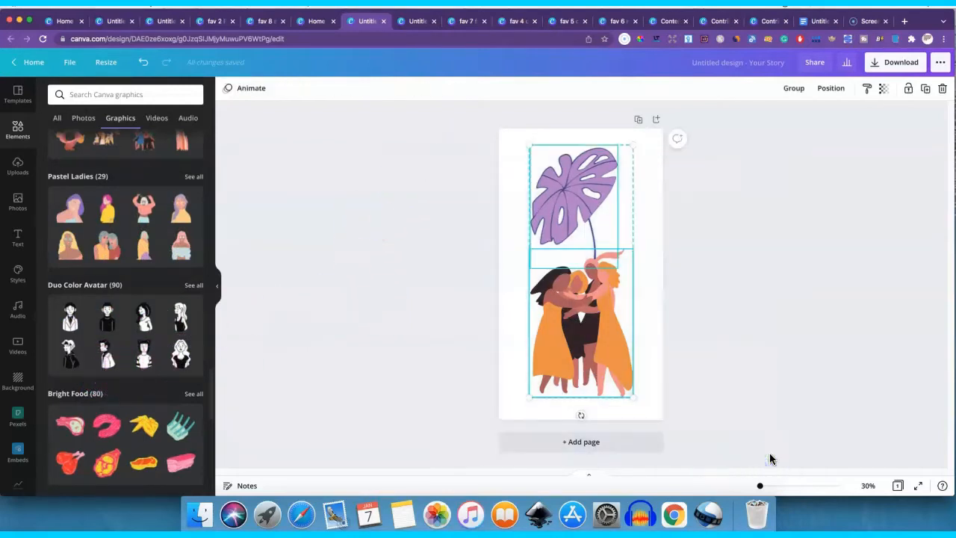
key(Delete)
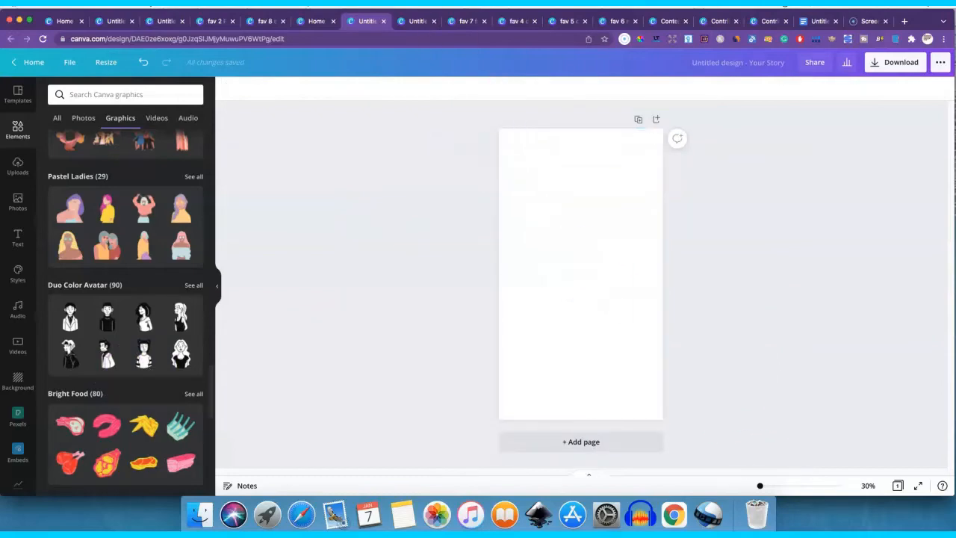
- Close the Instagram Story design and the Canva home page
click(383, 20)
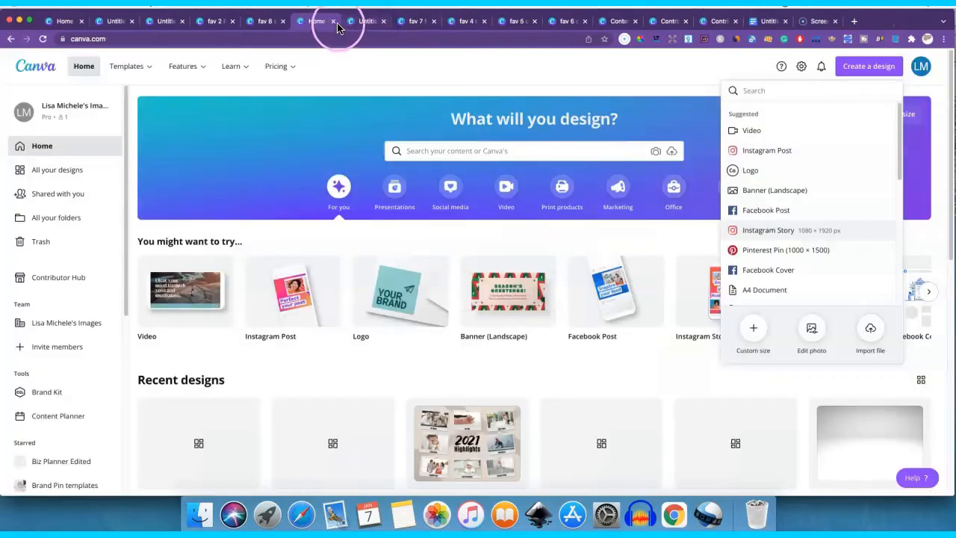
click(334, 21)
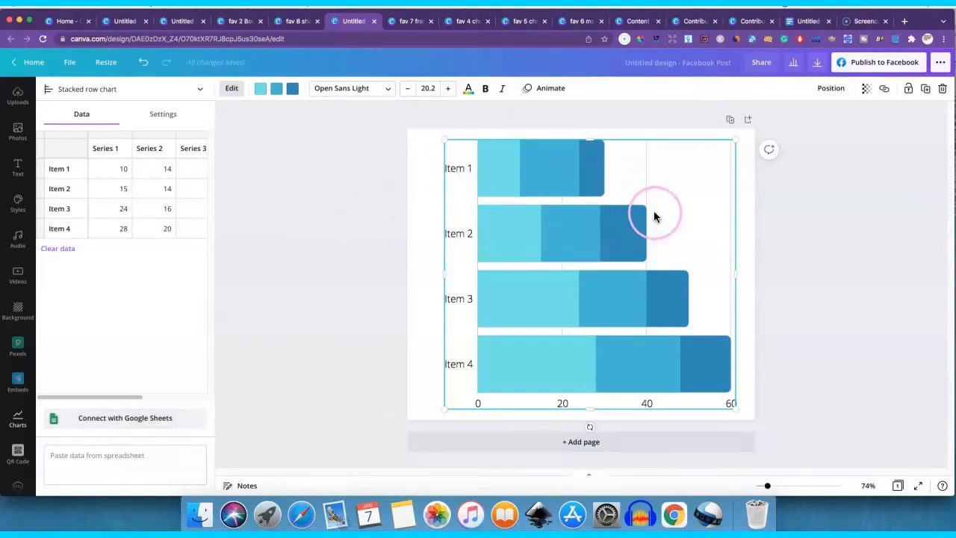
- Add a scatterplot chart to the Facebook Post and move it partly off the page's left edge, away from the stacked row chart
click(416, 219)
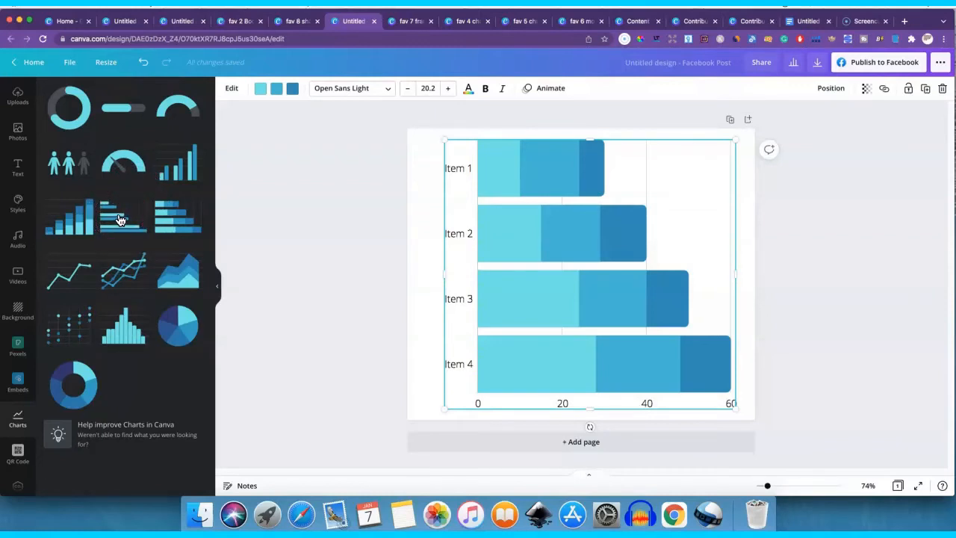
click(428, 254)
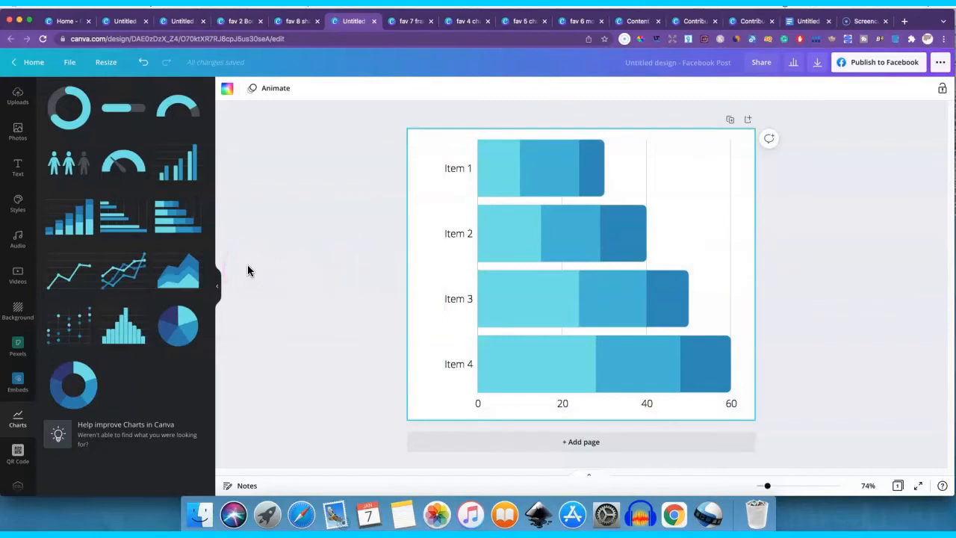
click(81, 323)
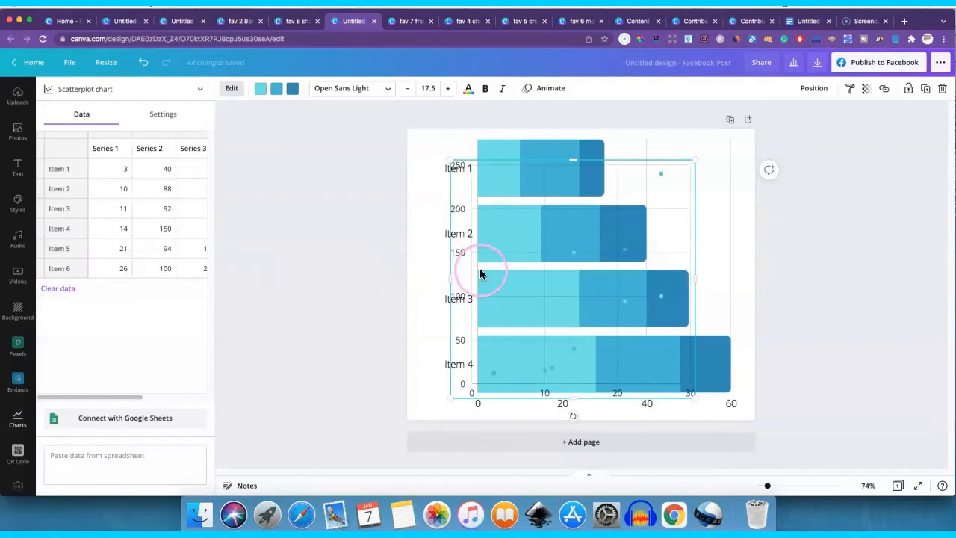
drag(479, 274, 416, 299)
- Delete the stacked row chart and centre the scatterplot chart on the page
click(594, 149)
key(Delete)
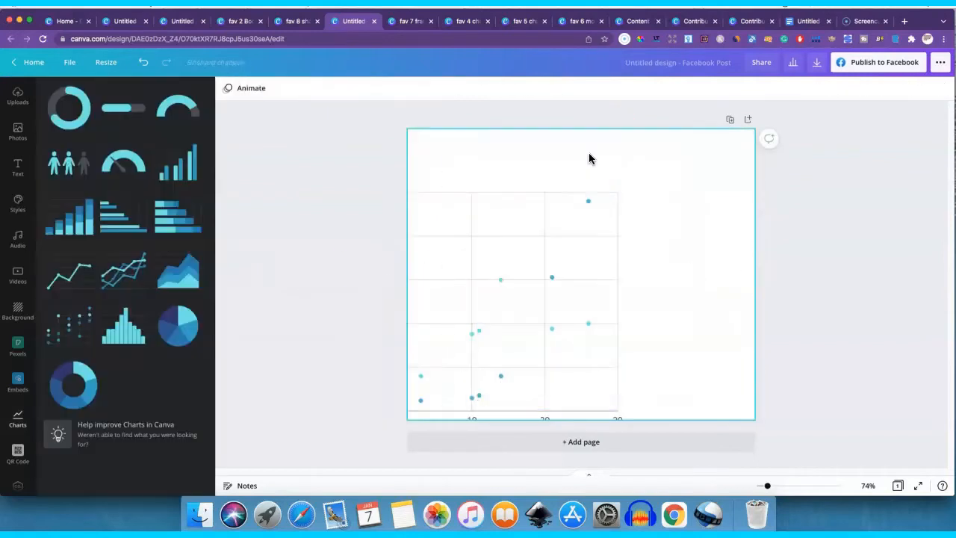
drag(516, 290, 598, 259)
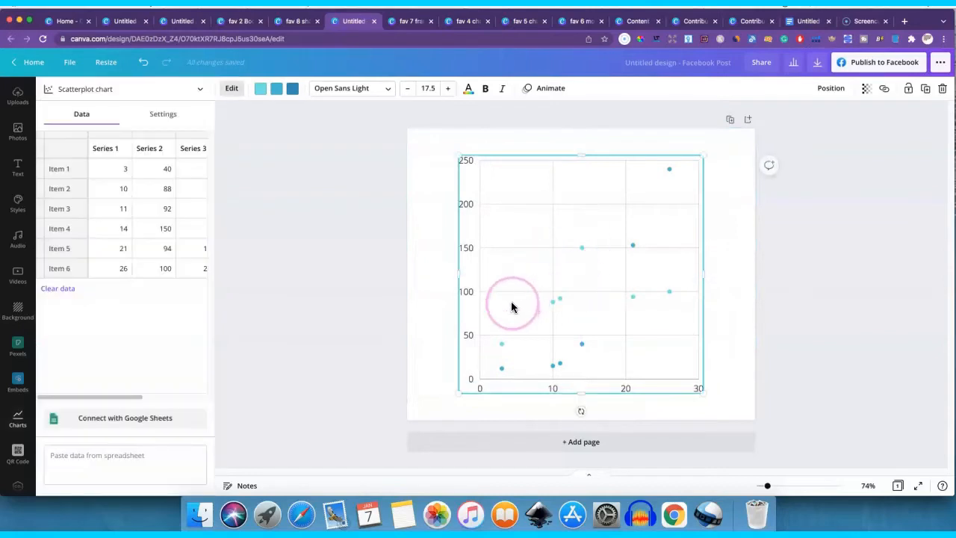
click(438, 267)
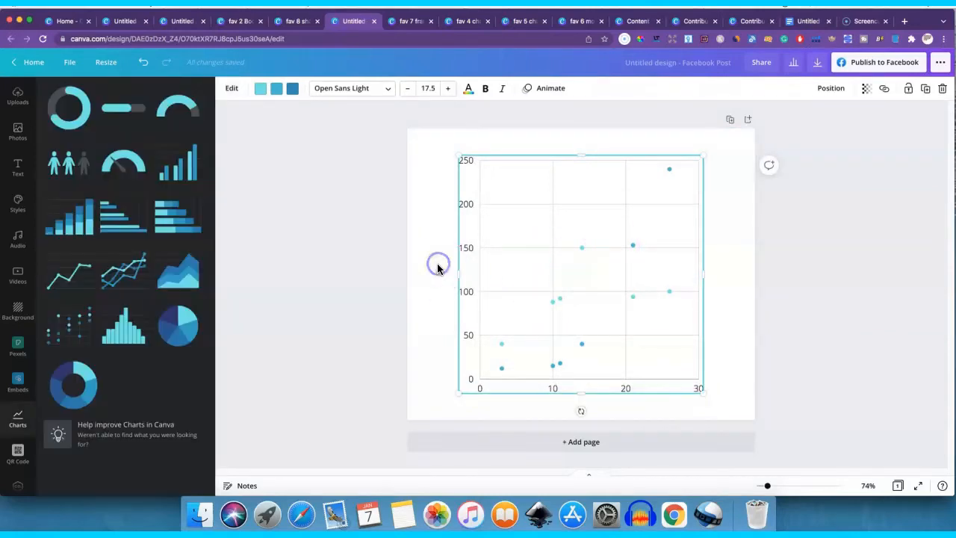
- Replace the scatterplot with a pie chart centred on the page, and close the charts design
click(171, 328)
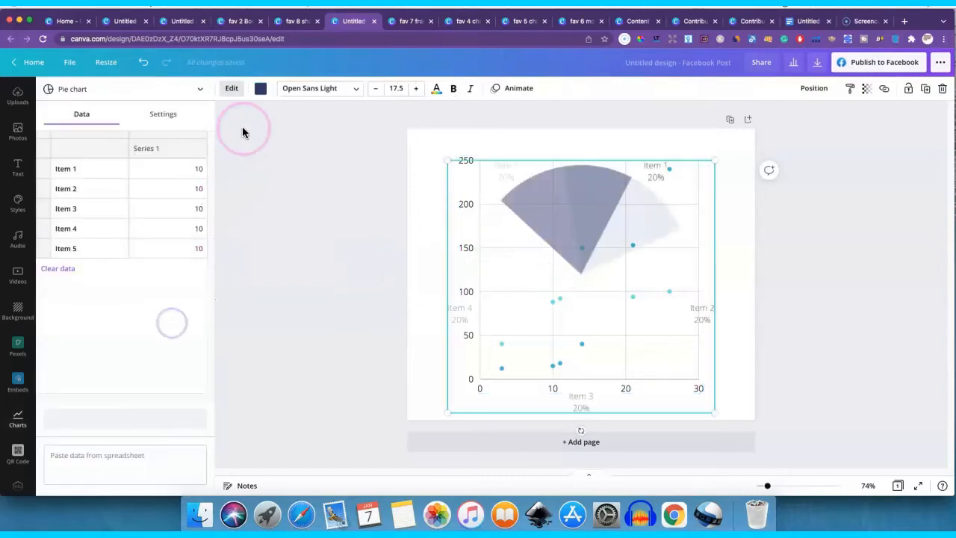
drag(616, 270, 608, 285)
click(656, 158)
key(Delete)
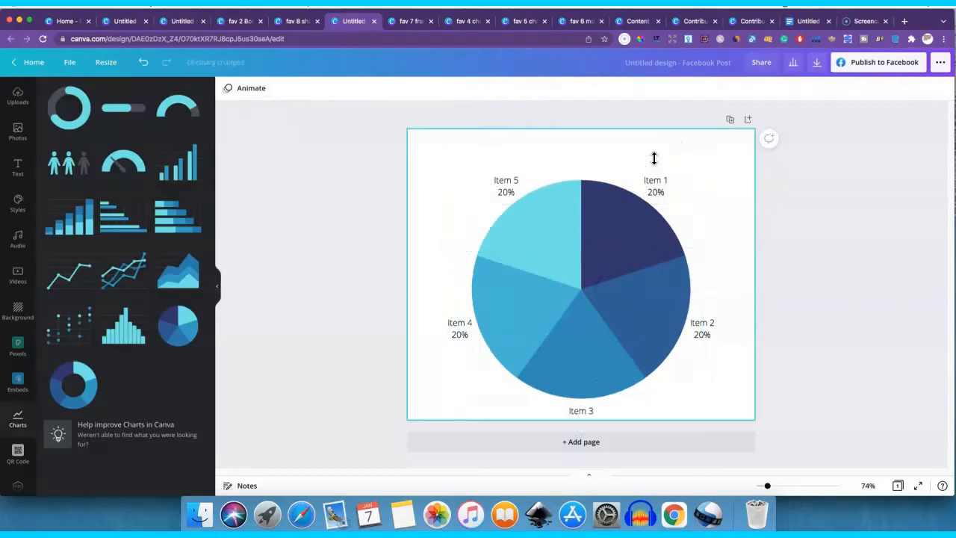
drag(602, 244, 597, 214)
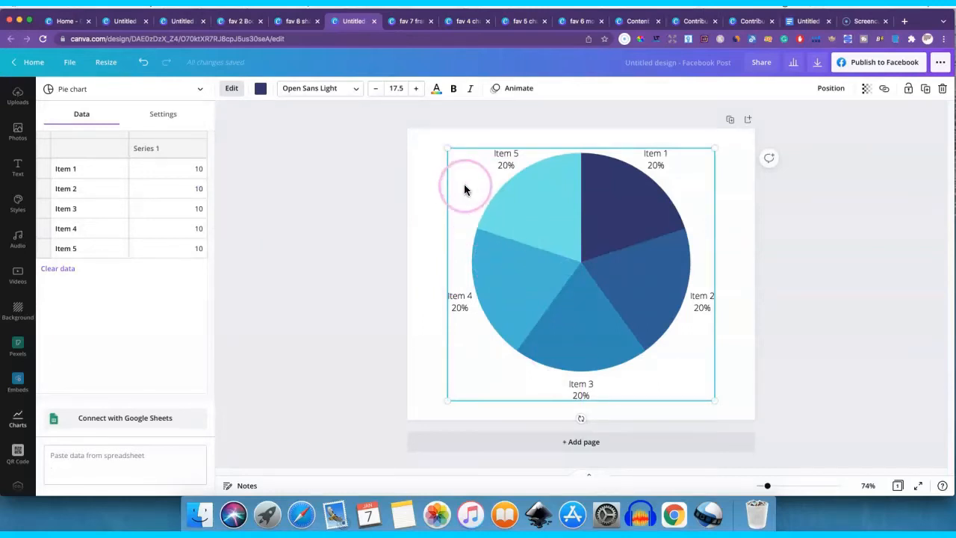
click(374, 22)
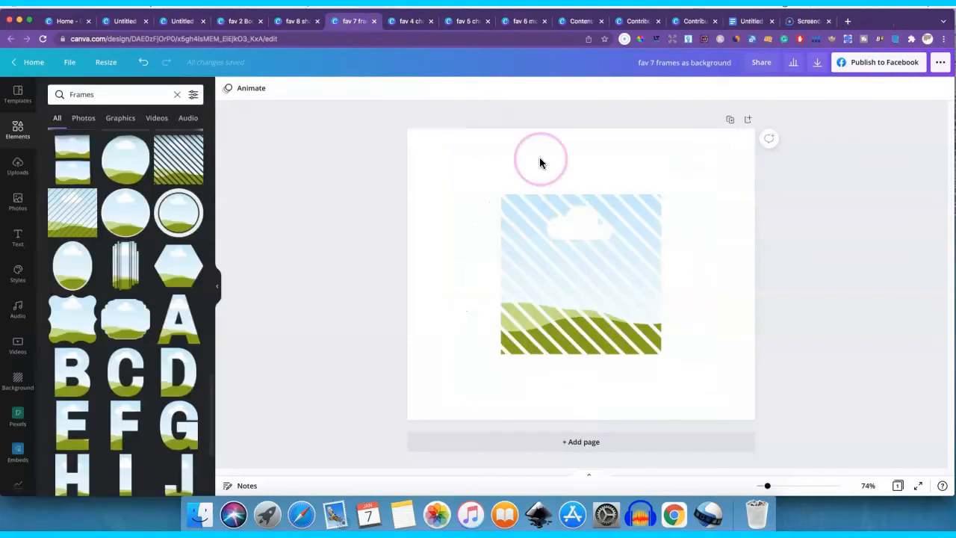
- Enlarge the diagonal-striped frame to almost the full page height and extend it slightly past the page's left edge
click(654, 198)
drag(662, 194, 748, 121)
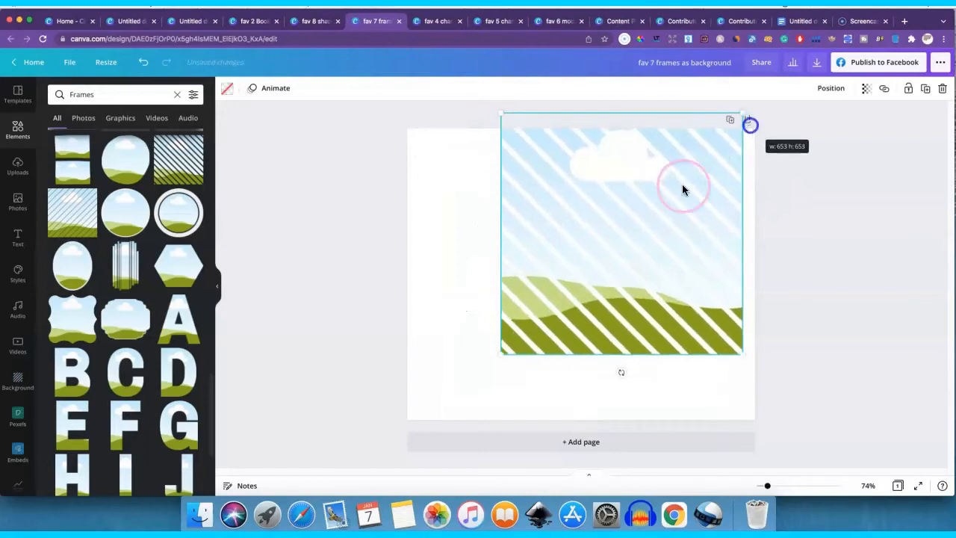
drag(656, 214, 569, 252)
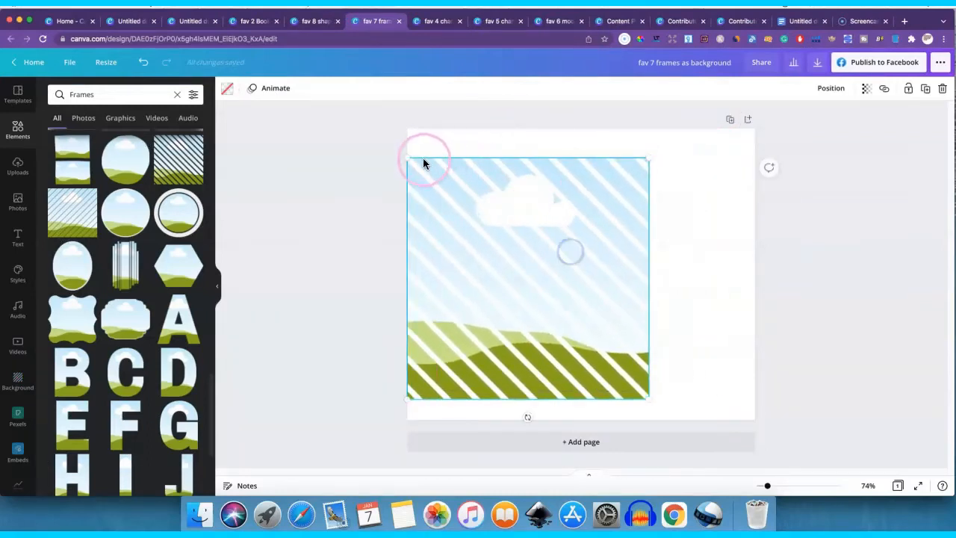
drag(424, 164, 388, 130)
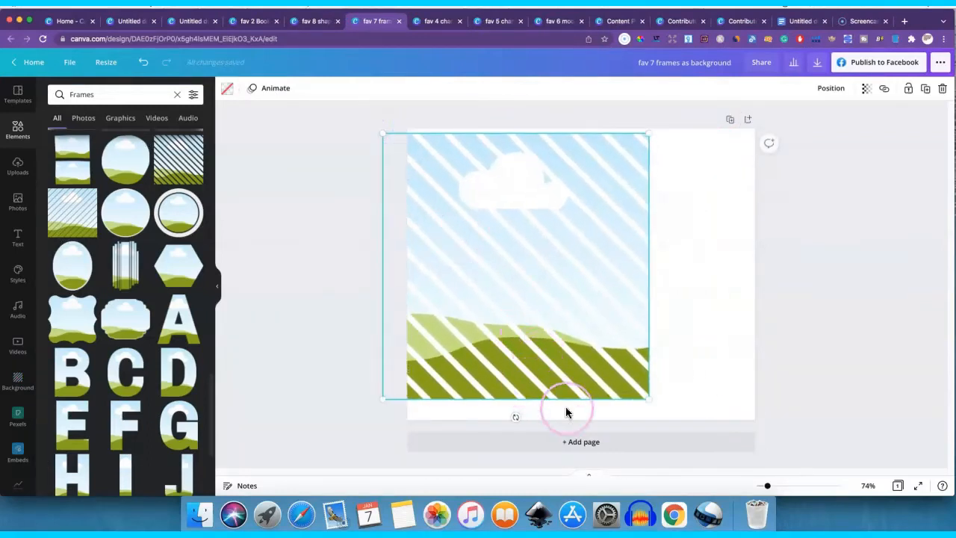
drag(649, 398, 670, 419)
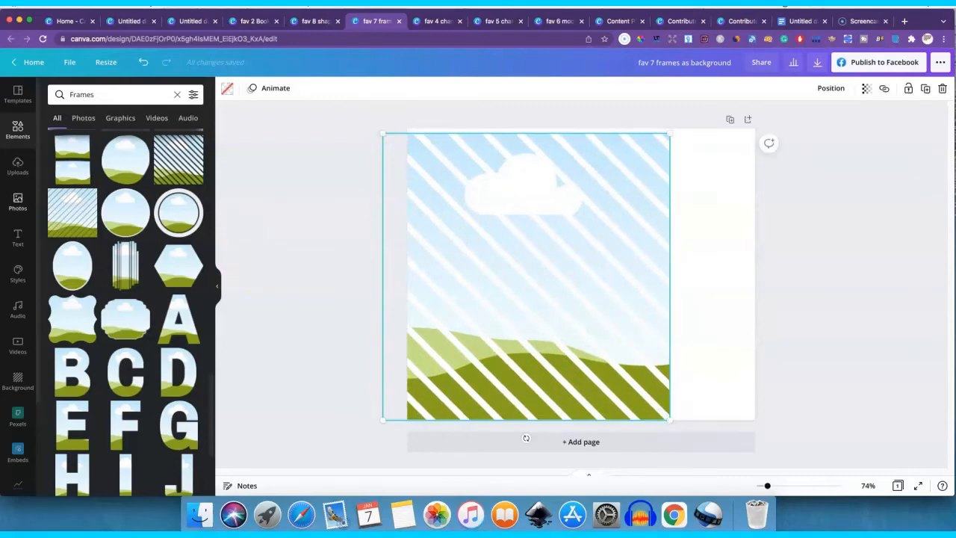
- Fill the striped frame with the dark food-table photo and reposition it near the page's left edge
click(11, 200)
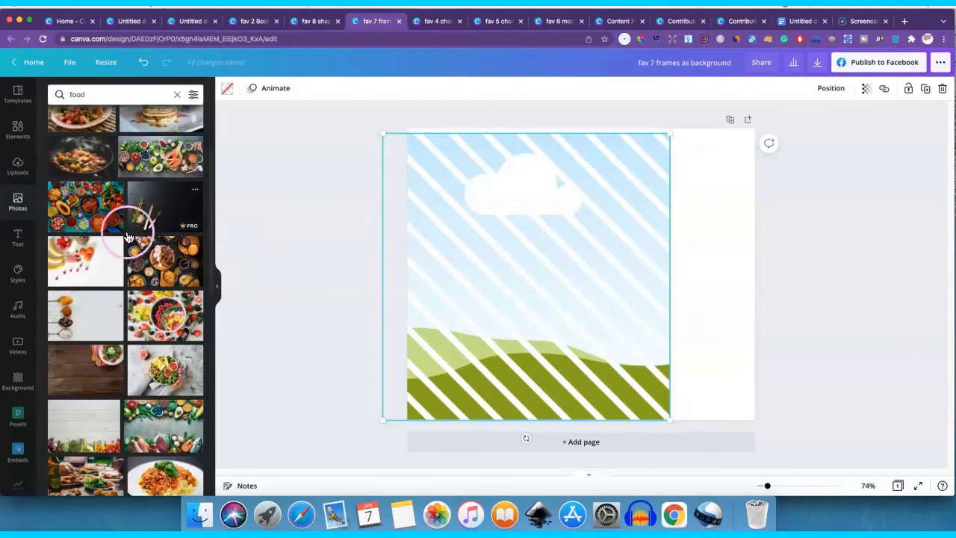
drag(149, 258, 649, 190)
click(725, 216)
drag(639, 253, 609, 253)
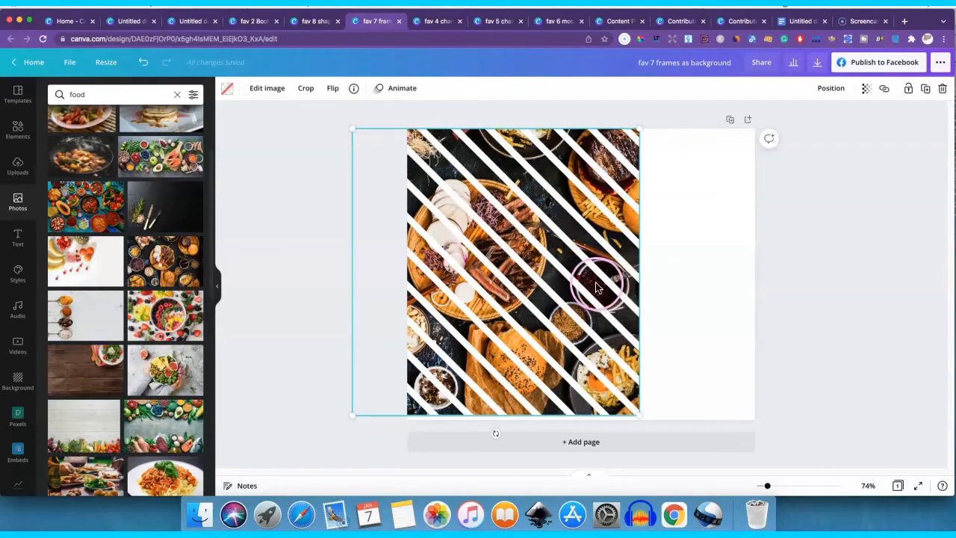
drag(603, 384, 628, 379)
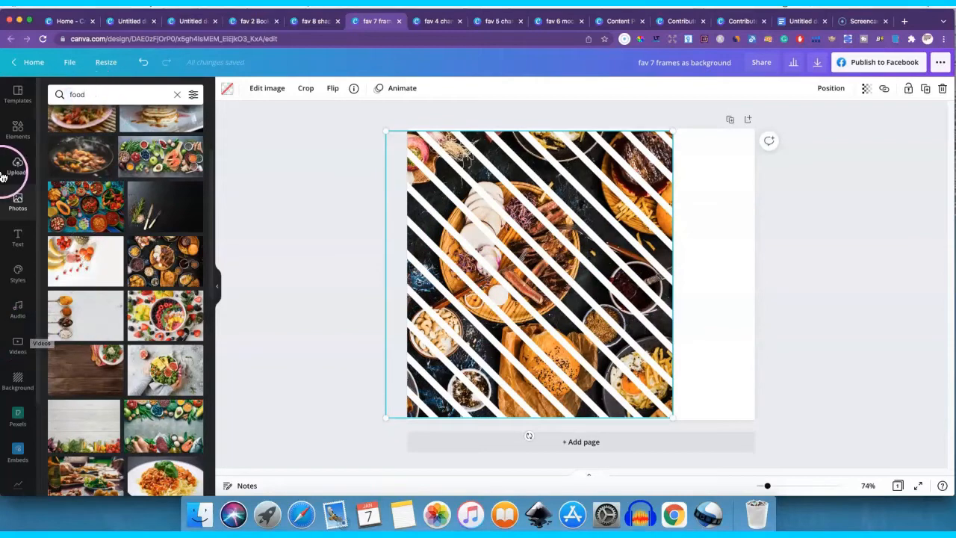
- Remove the food photo from the striped frame and delete the empty frame from the page
click(18, 131)
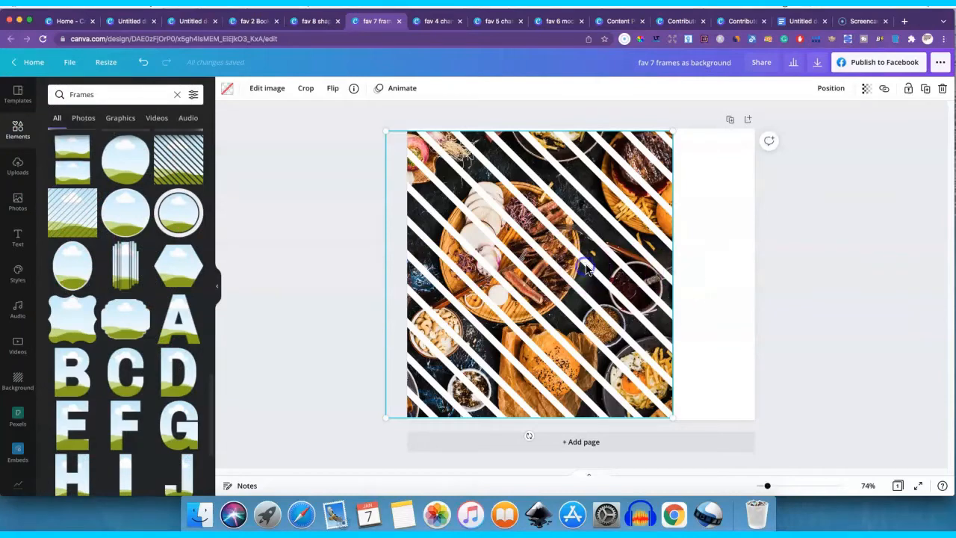
key(Delete)
drag(530, 263, 509, 249)
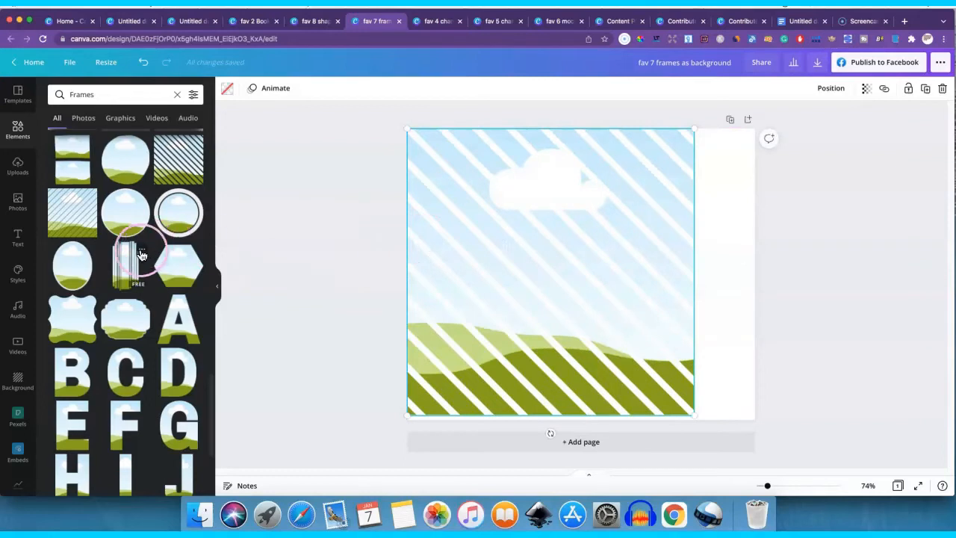
key(Delete)
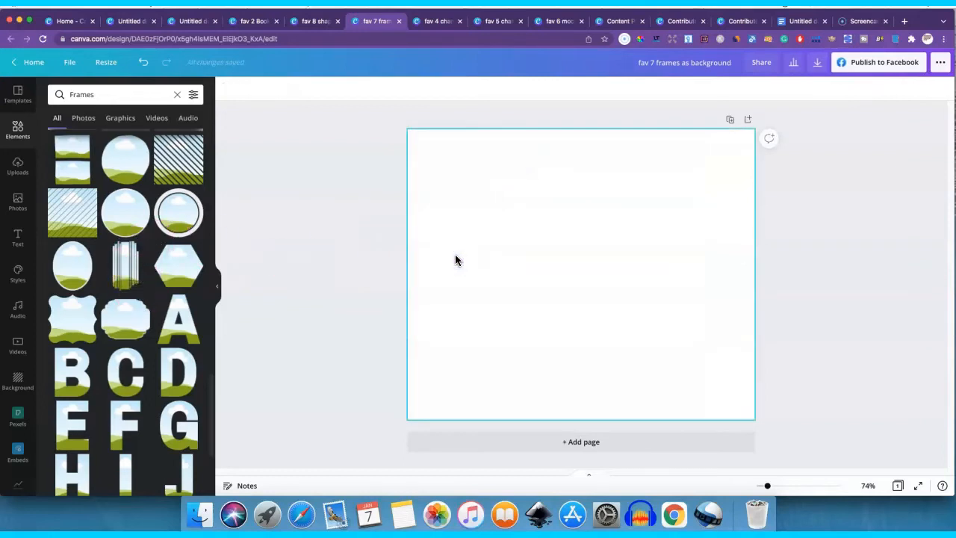
- Add the letter A frame at nearly full page height and centre it on the page
click(174, 320)
scroll(173, 320, down, 1)
drag(174, 305, 483, 257)
drag(608, 228, 587, 237)
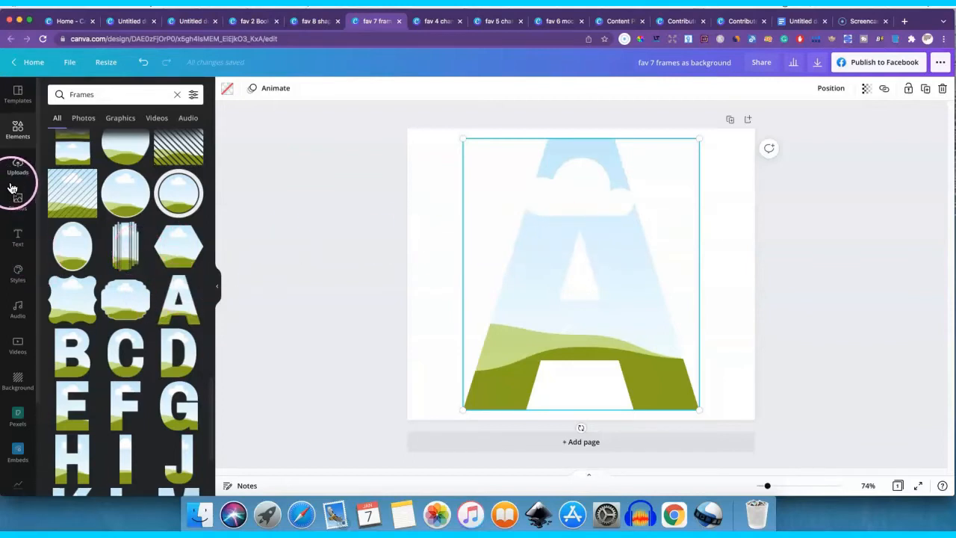
- Search the elements for "giraffe", try the walking giraffe graphic on the letter A frame, and delete it
click(178, 97)
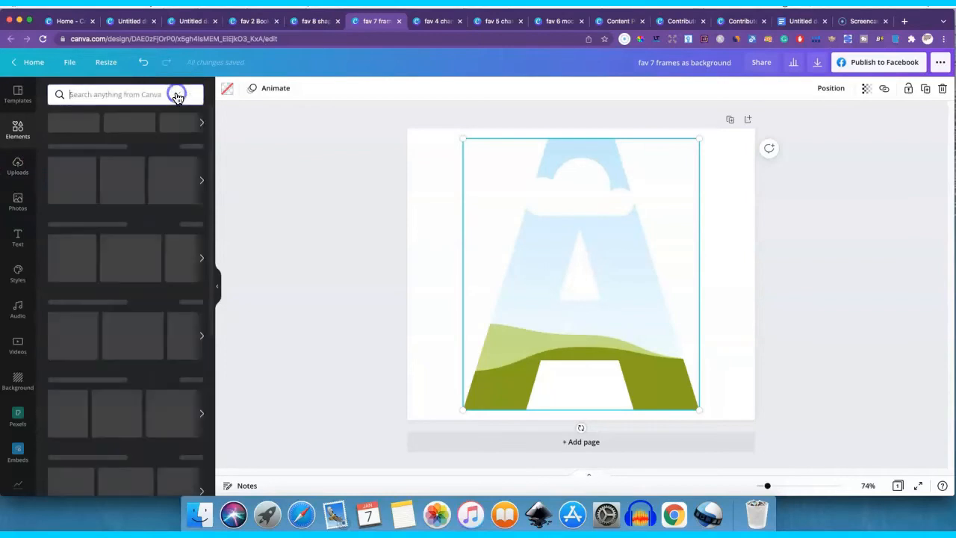
click(129, 92)
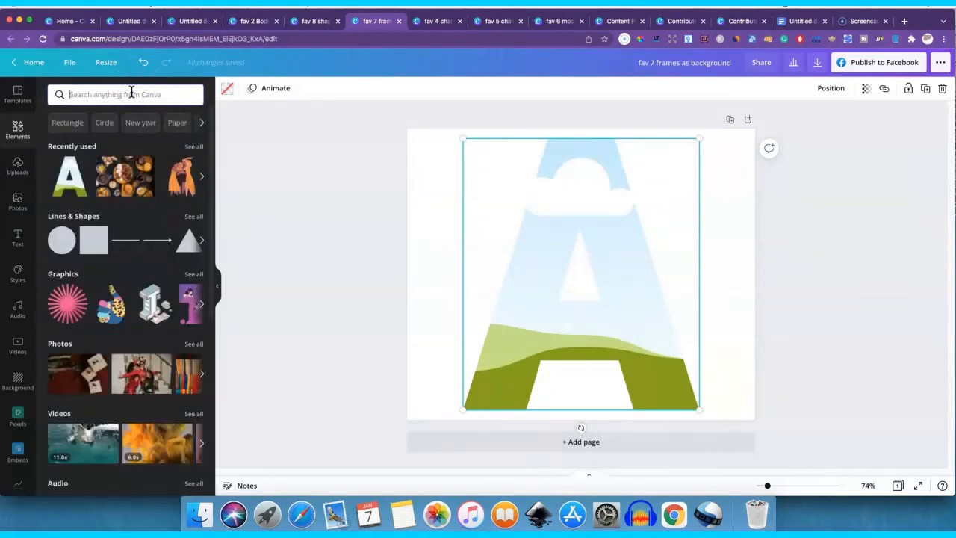
text(giraffe)
key(Return)
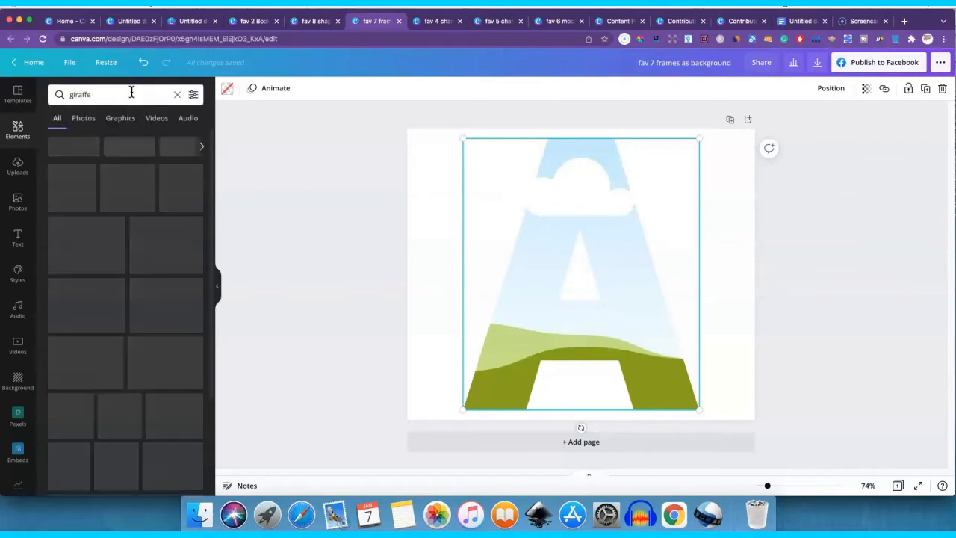
drag(66, 200, 500, 256)
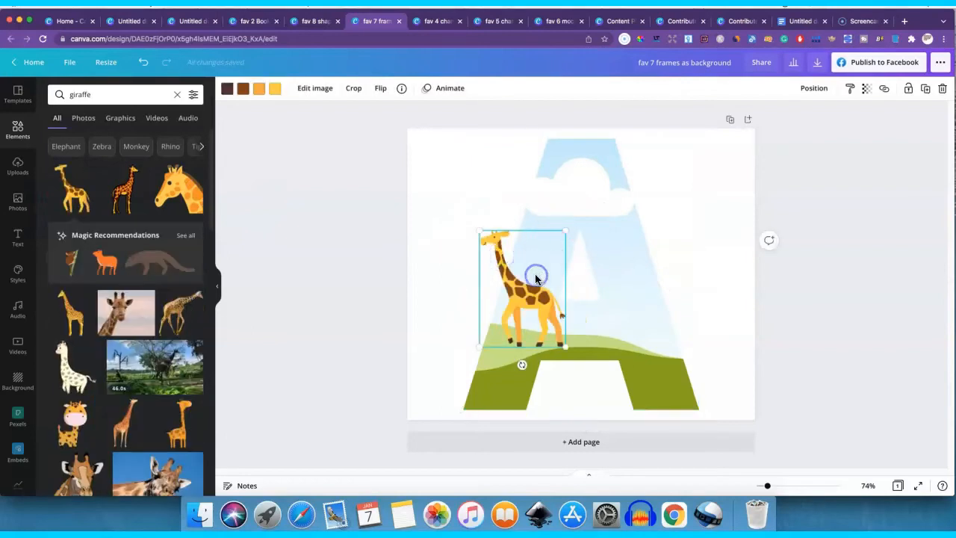
key(Delete)
- Search the photo library for "giraffe" in place of "food"
click(10, 207)
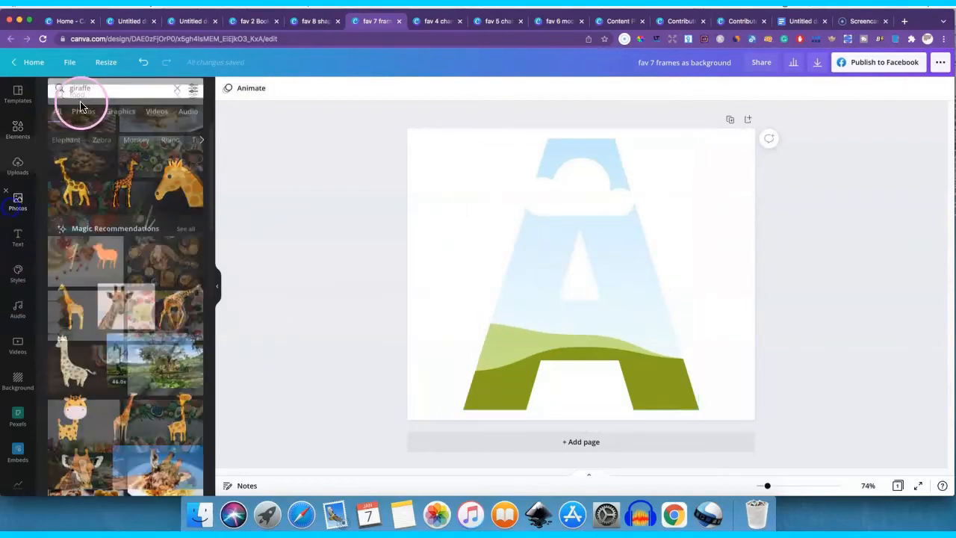
click(60, 98)
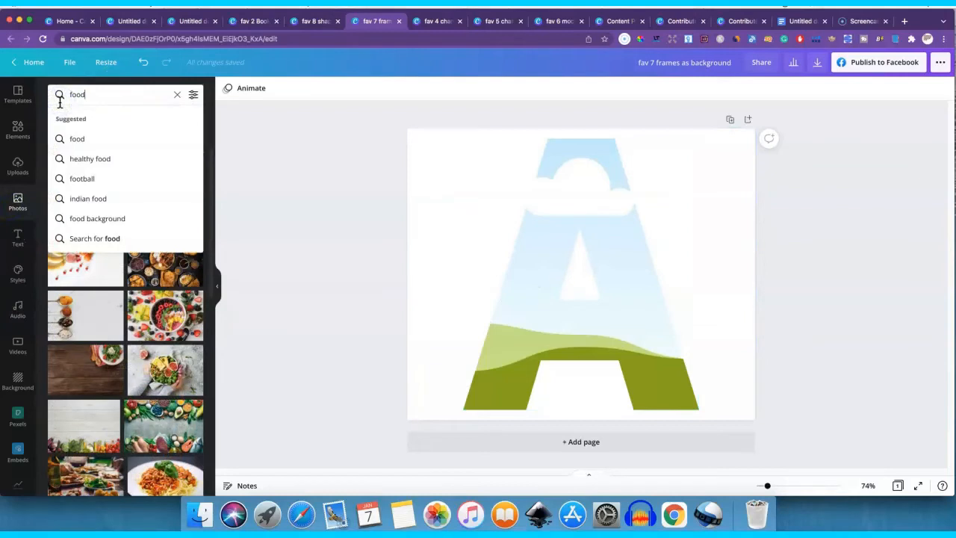
key(BackSpace)
key(BackSpace)
key(BackSpace)
key(BackSpace)
text(g)
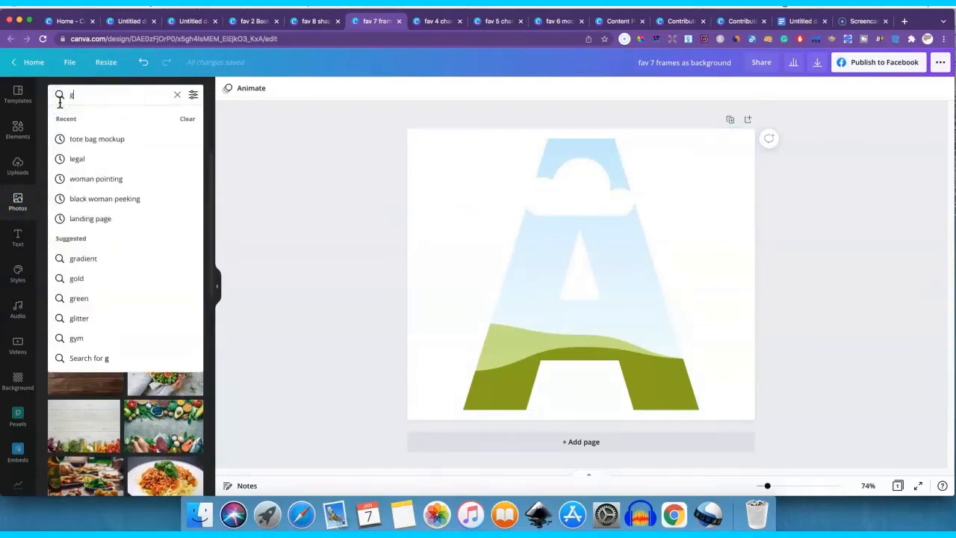
text(iraffe)
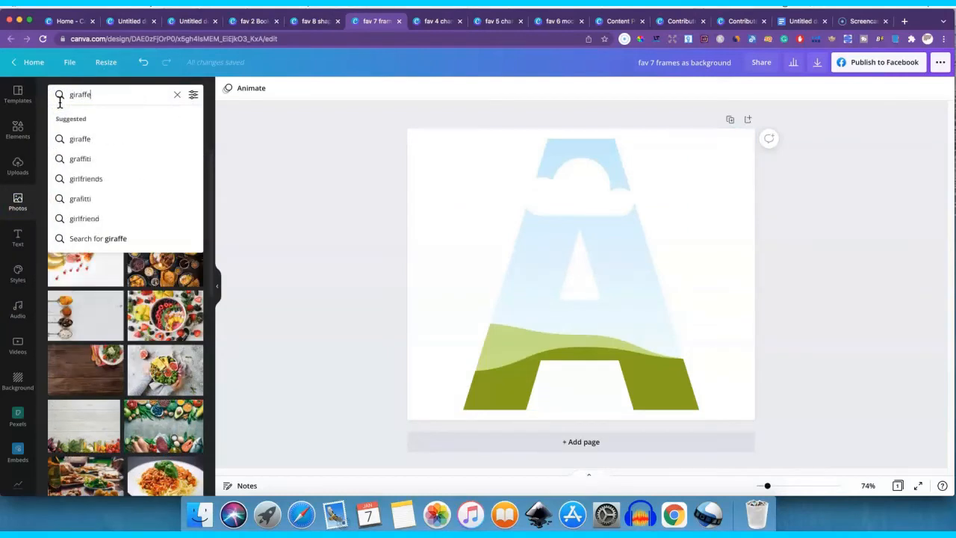
key(Return)
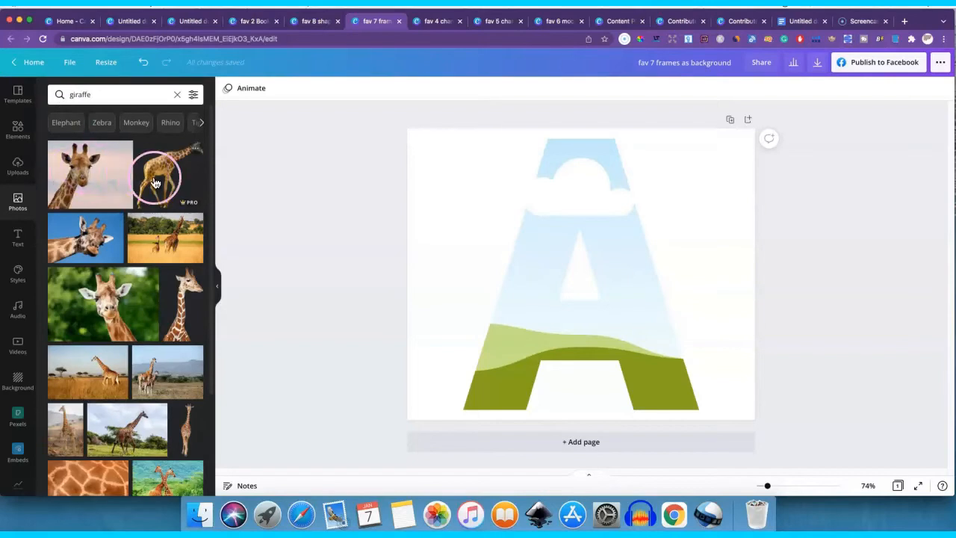
- Try filling the letter A frame with the cut-out photo of a walking giraffe, and undo the fill
drag(157, 185, 576, 226)
click(661, 259)
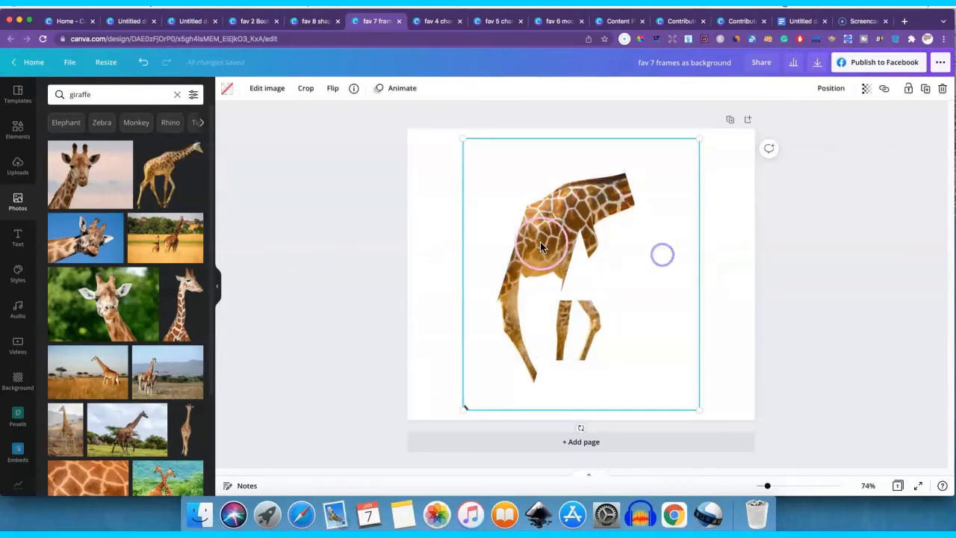
key(super+z)
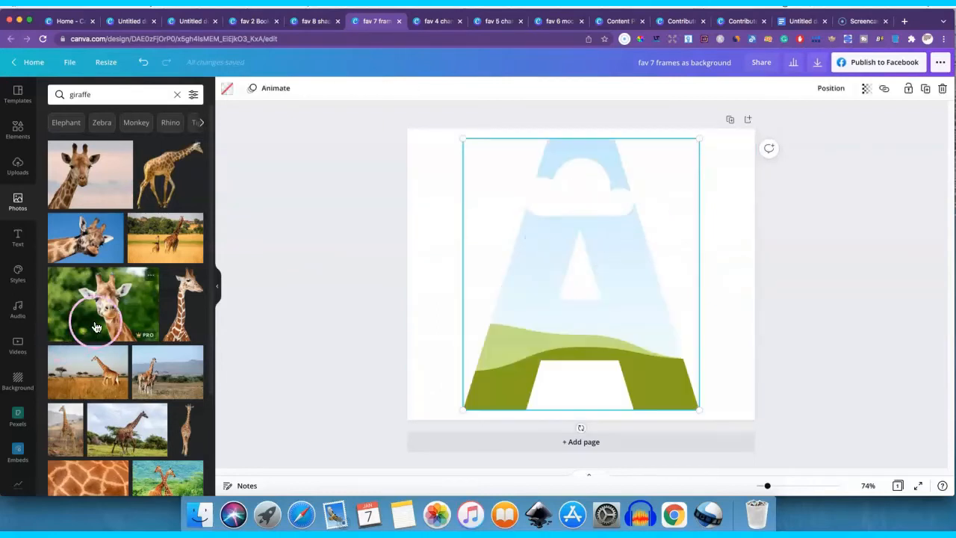
- Fill the letter A frame with the close-up photo of giraffe skin pattern
scroll(107, 329, down, 4)
click(76, 369)
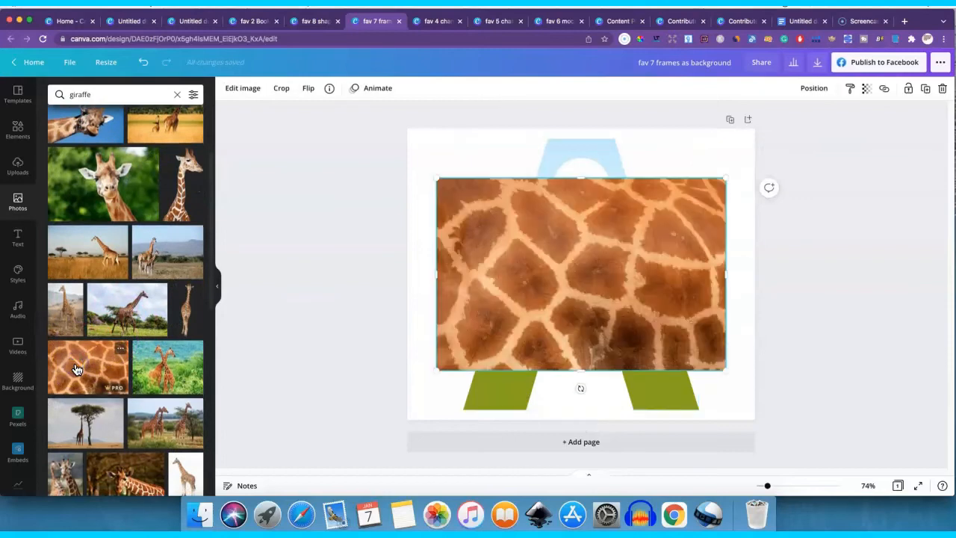
drag(627, 239, 564, 247)
click(721, 285)
click(673, 322)
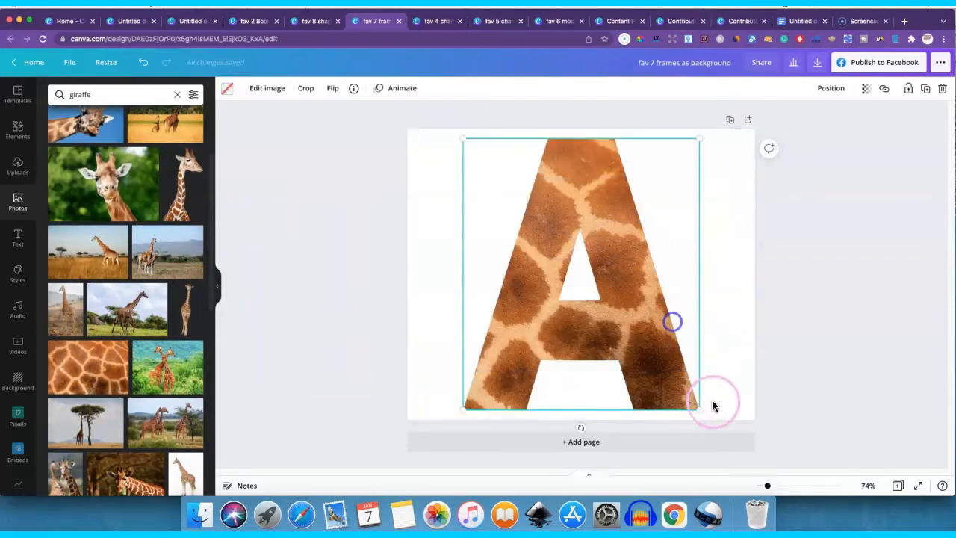
- Shrink the giraffe-patterned letter A to about half its size and centre it horizontally near the page's upper edge
drag(696, 403, 617, 306)
drag(579, 247, 619, 246)
drag(661, 315, 636, 296)
drag(602, 249, 613, 249)
- Filter the giraffe photo results to cut-outs only and browse the filtered photos
scroll(59, 360, down, 5)
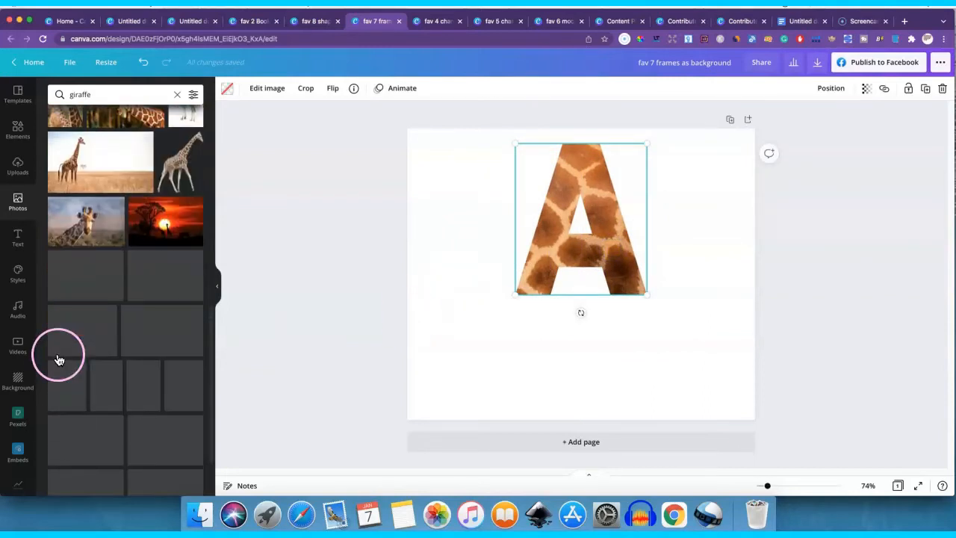
scroll(94, 298, up, 4)
scroll(94, 298, up, 5)
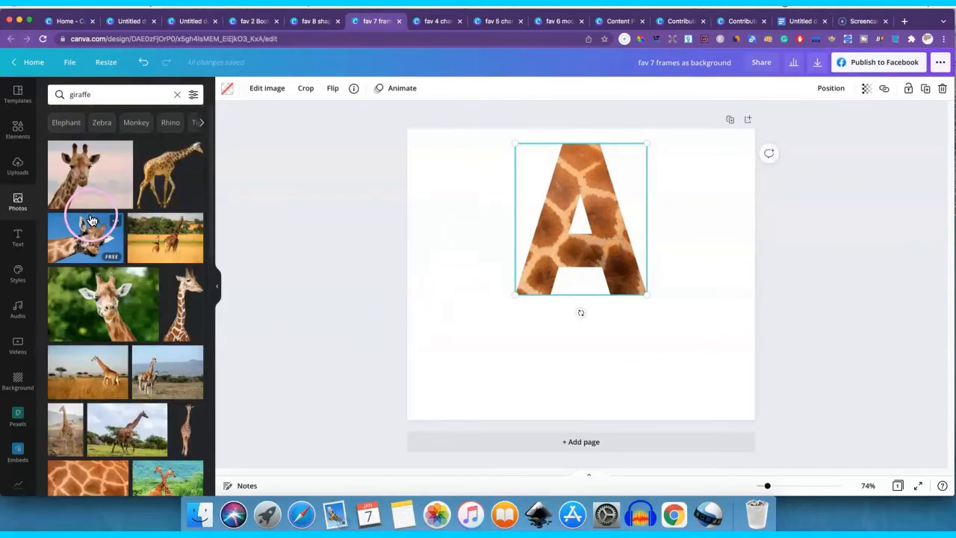
click(193, 94)
click(241, 111)
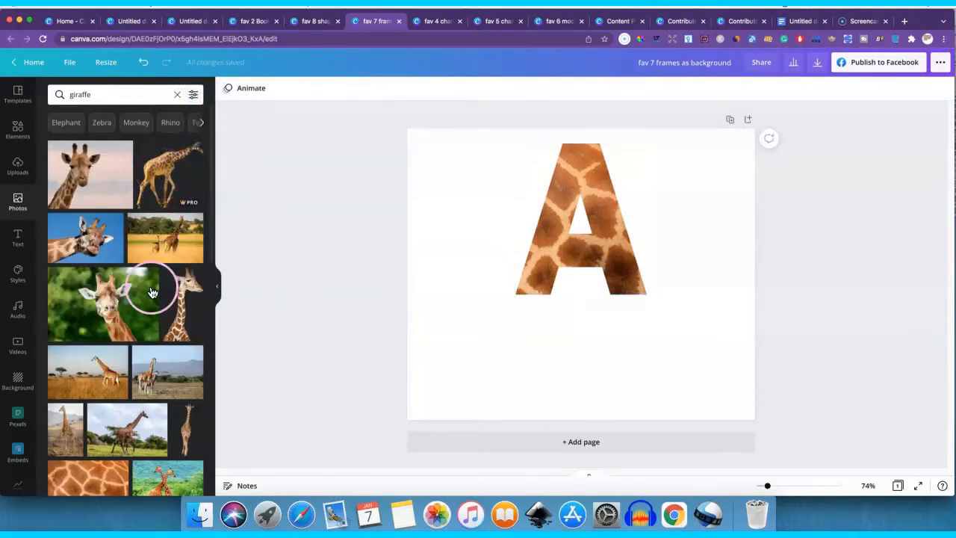
scroll(150, 288, down, 6)
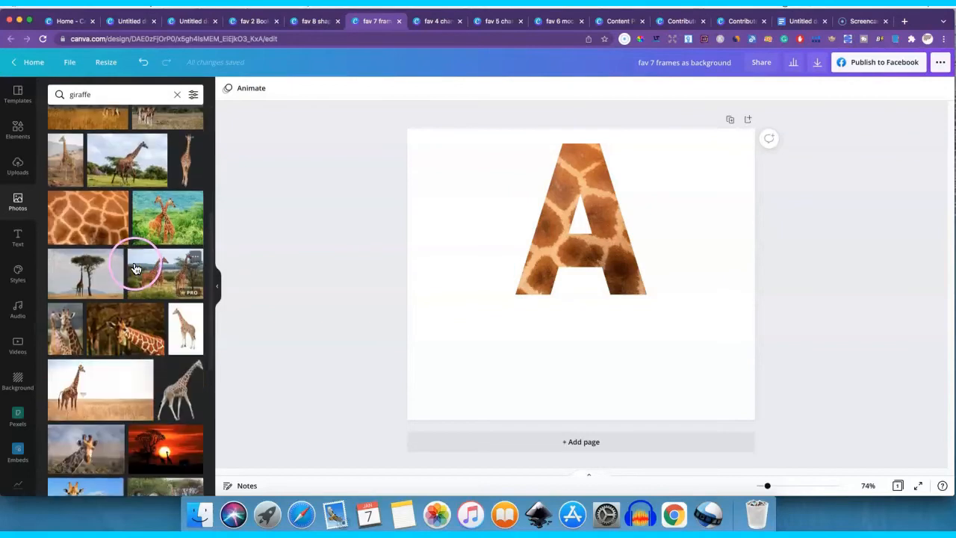
scroll(135, 269, up, 6)
click(193, 94)
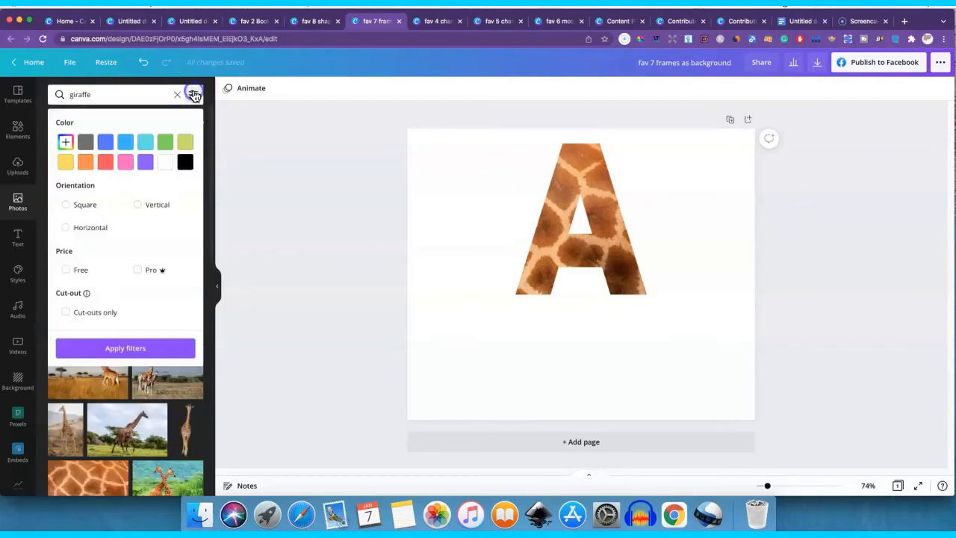
click(96, 312)
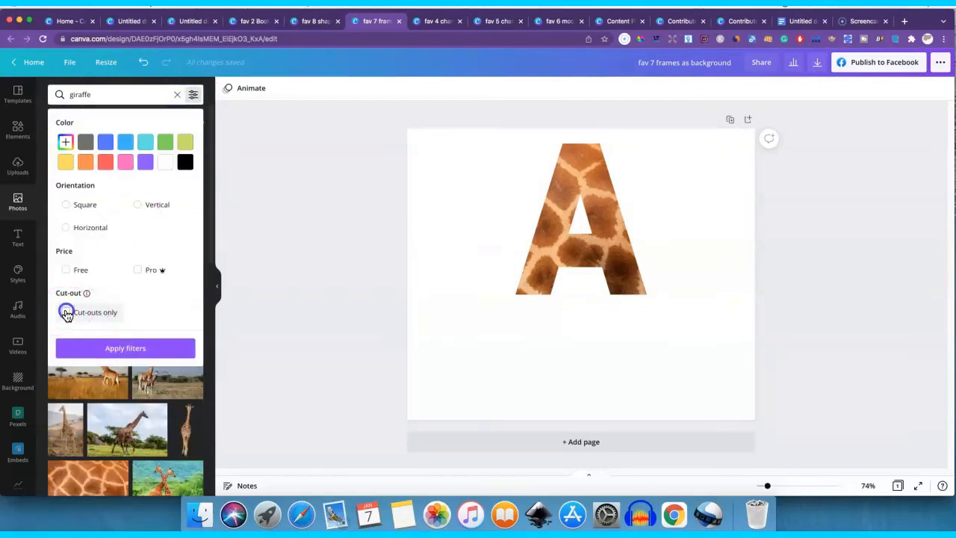
click(124, 349)
scroll(139, 337, down, 5)
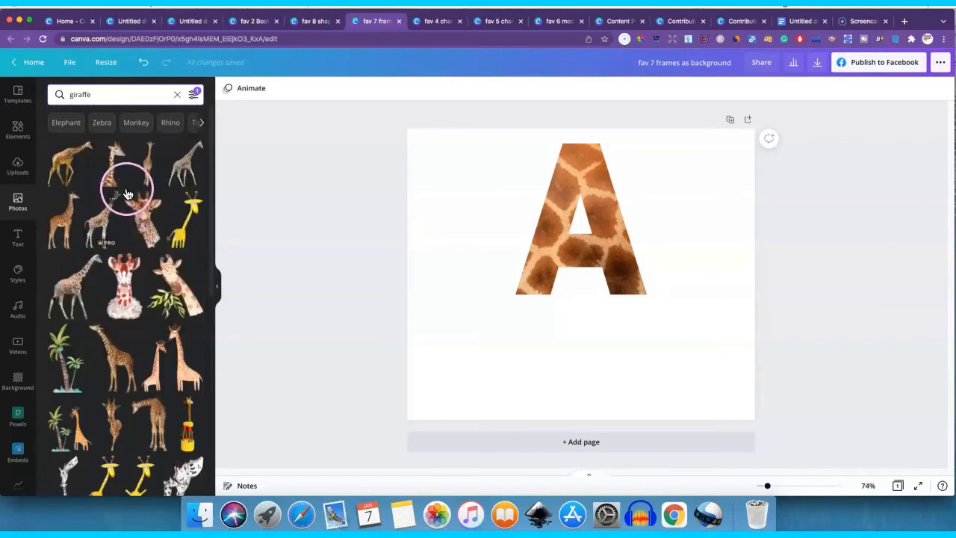
- Add the cartoon giraffe graphic over the letter A and delete it again
click(12, 136)
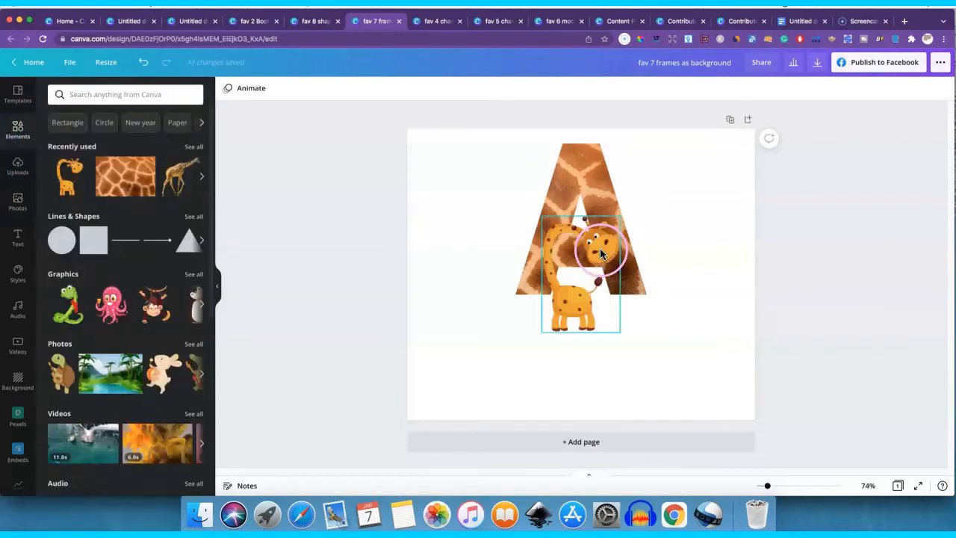
click(590, 305)
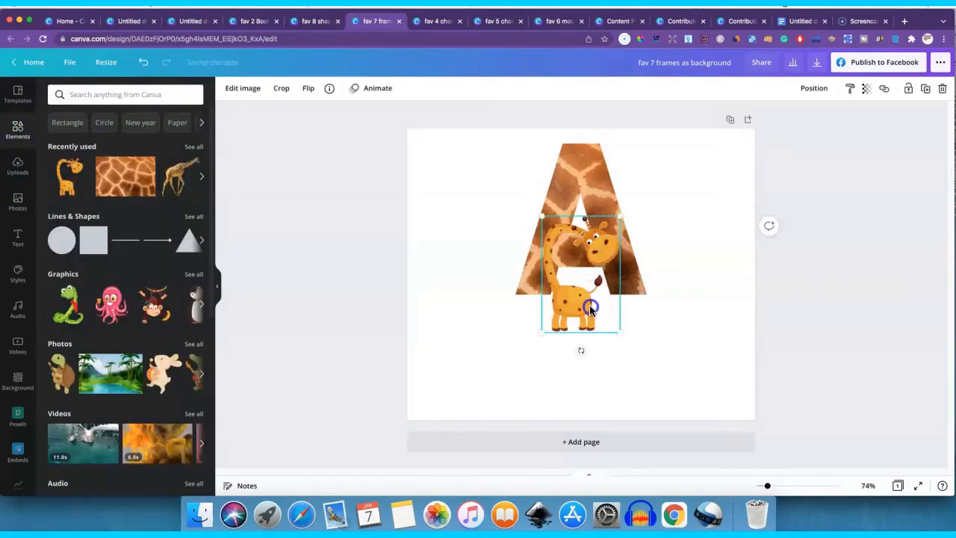
key(Delete)
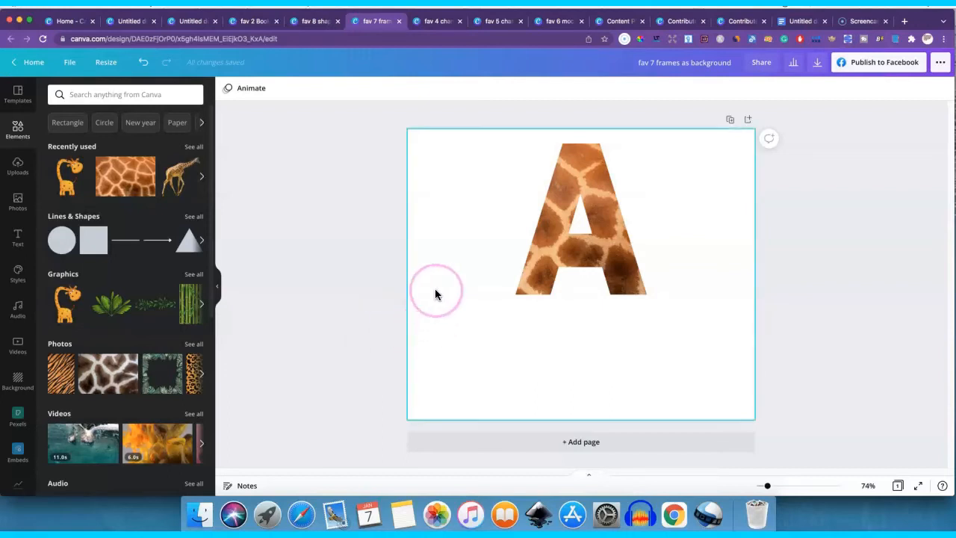
- Switch to the "fav 4 change style" design and slightly reposition the sunburst and the "...even more here" text
click(401, 22)
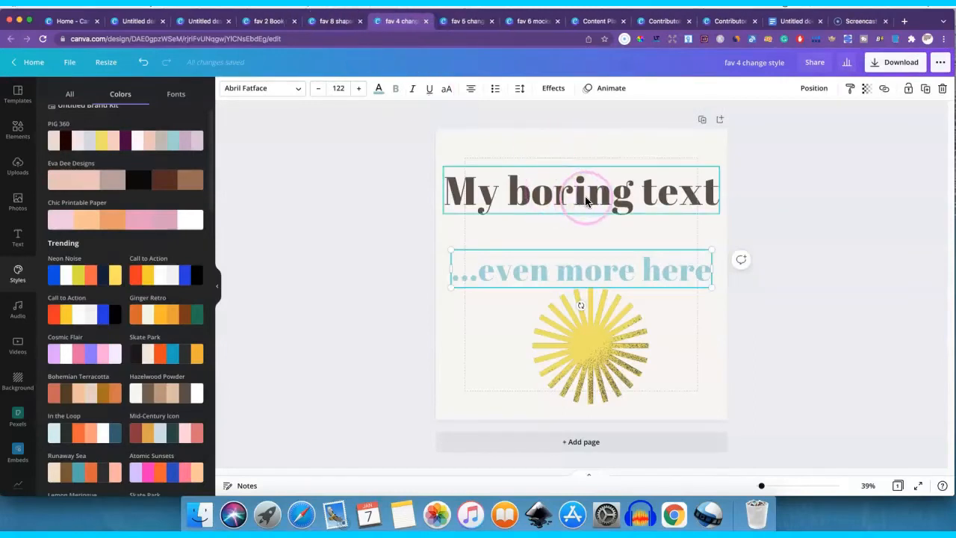
click(587, 315)
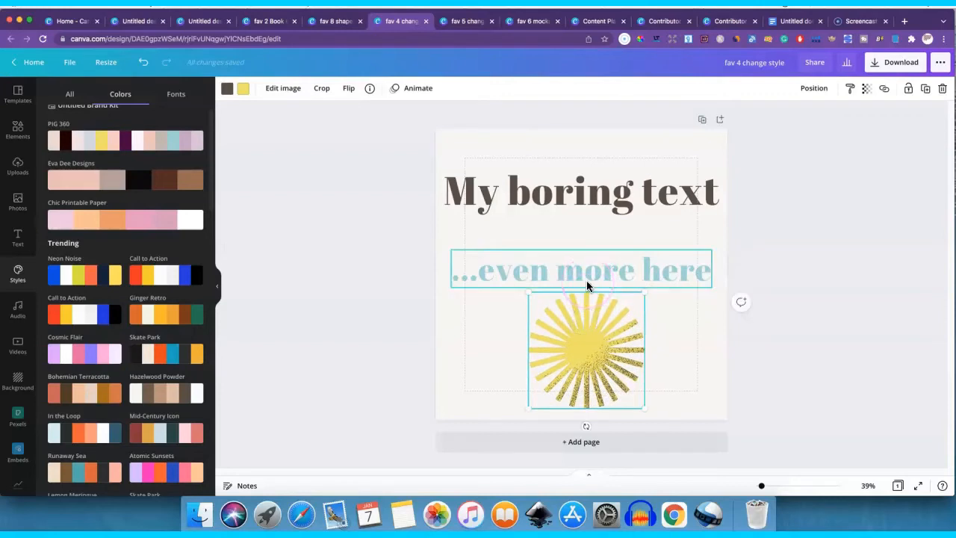
drag(587, 285, 591, 278)
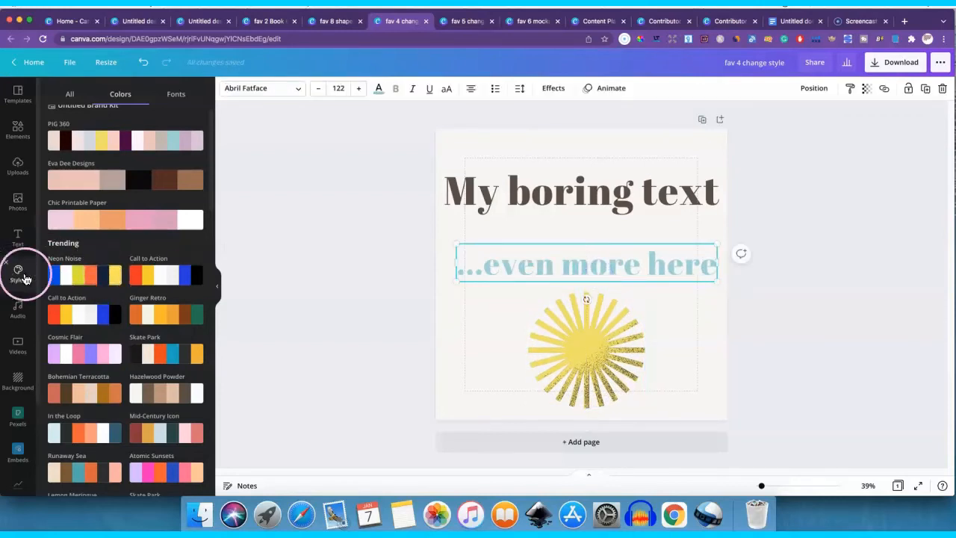
- Try the Ginger Retro, Skate Park, Bohemian Terracotta, In the Loop and Mid-Century Icon colour palettes on the page
click(188, 278)
click(164, 315)
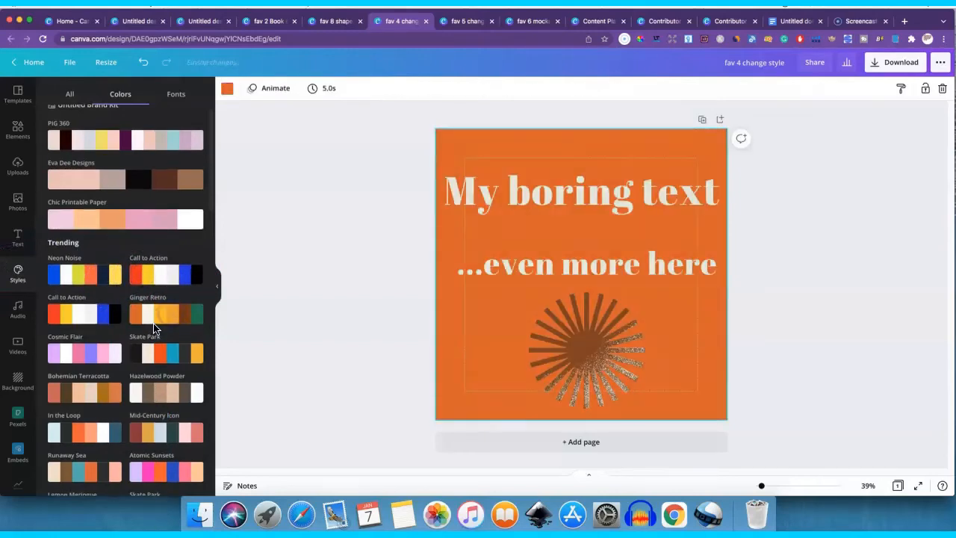
click(157, 334)
scroll(155, 299, down, 3)
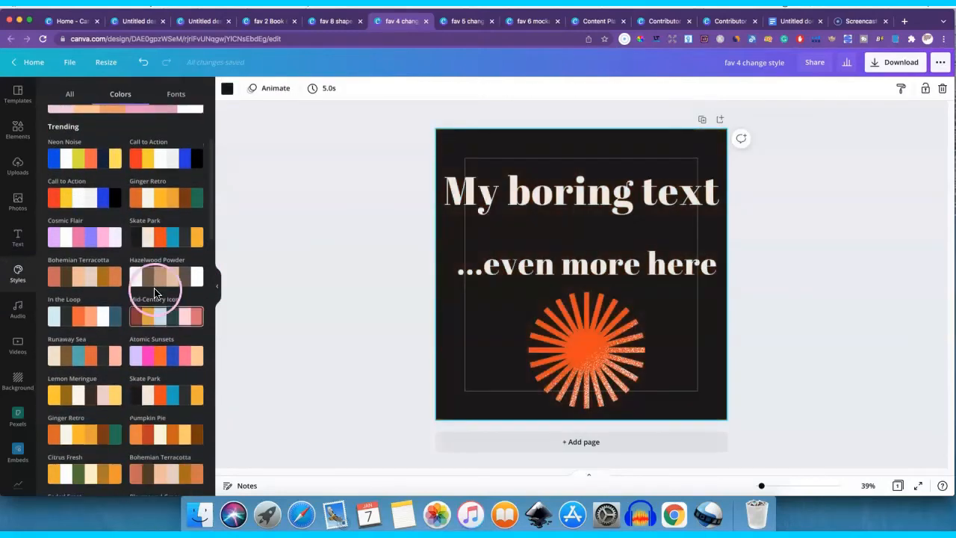
click(155, 290)
click(88, 277)
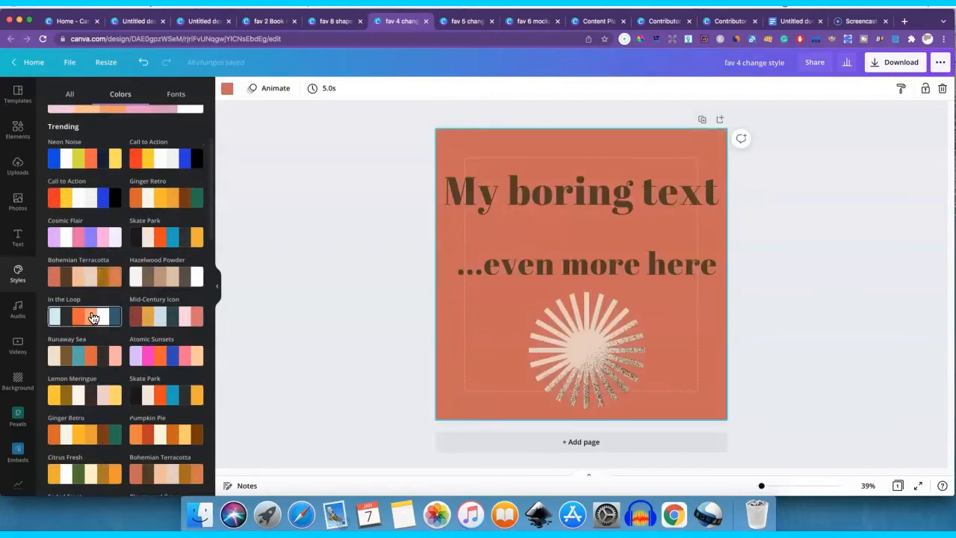
click(93, 315)
click(164, 320)
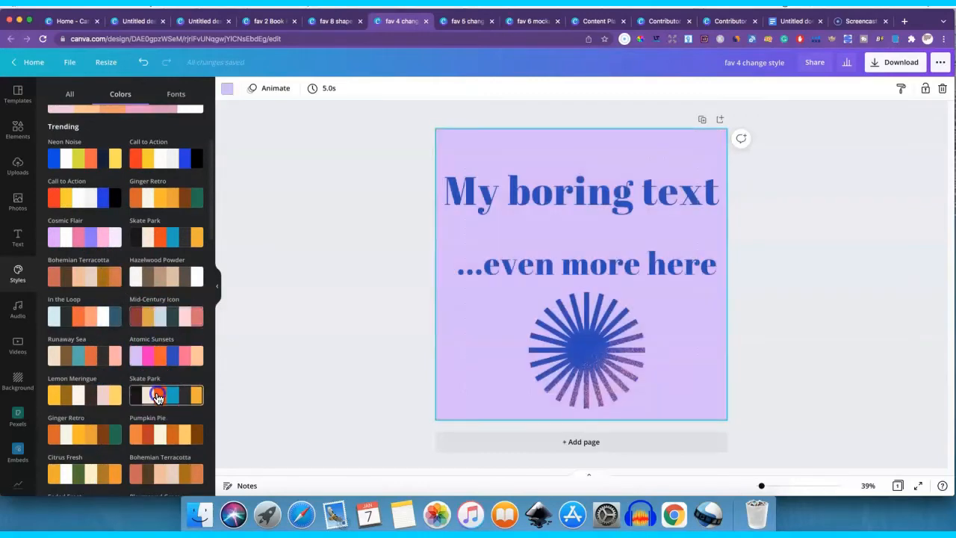
- Try further trending colour palettes on the page, including Ginger Retro, Pumpkin Pie, Bohemian Terracotta and Citrus Fresh
scroll(149, 359, down, 2)
click(97, 377)
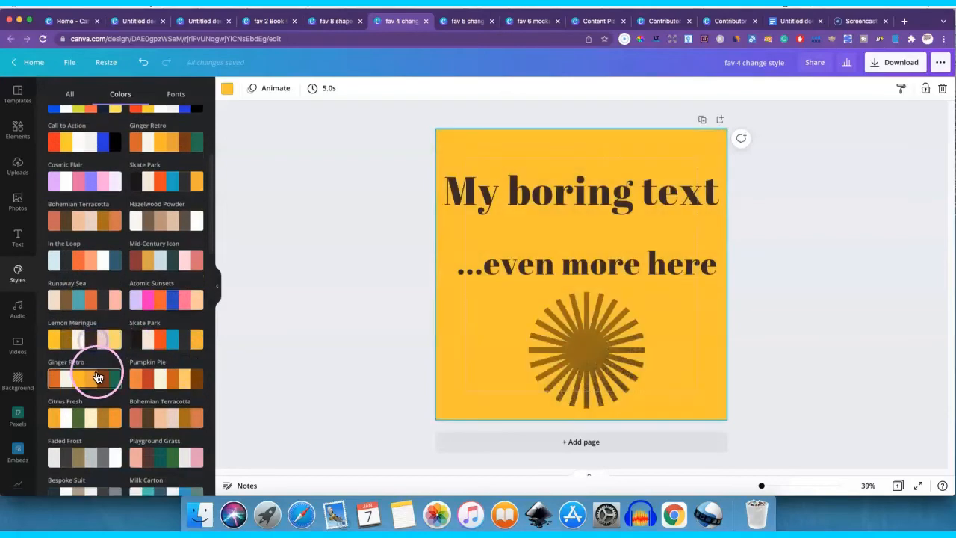
click(167, 381)
click(160, 407)
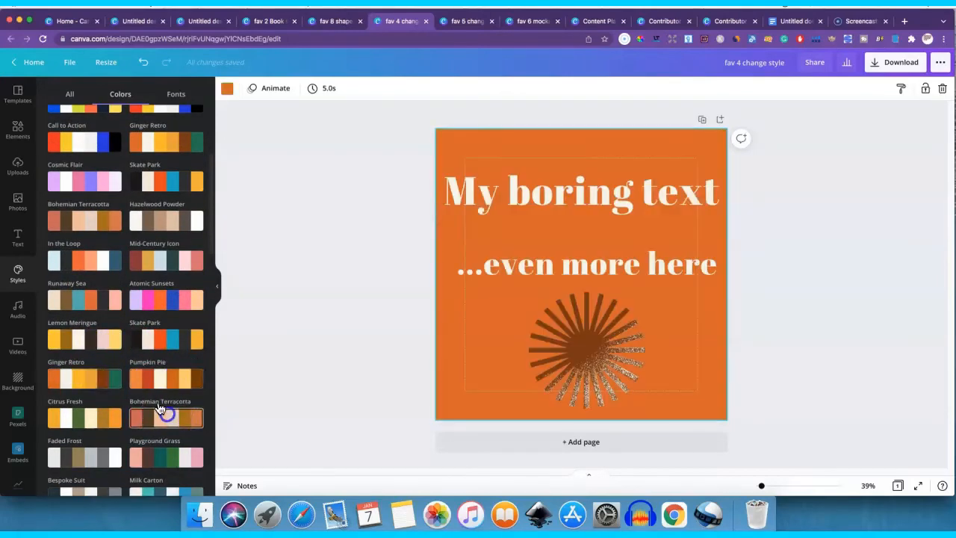
scroll(157, 366, down, 1)
click(158, 369)
click(112, 376)
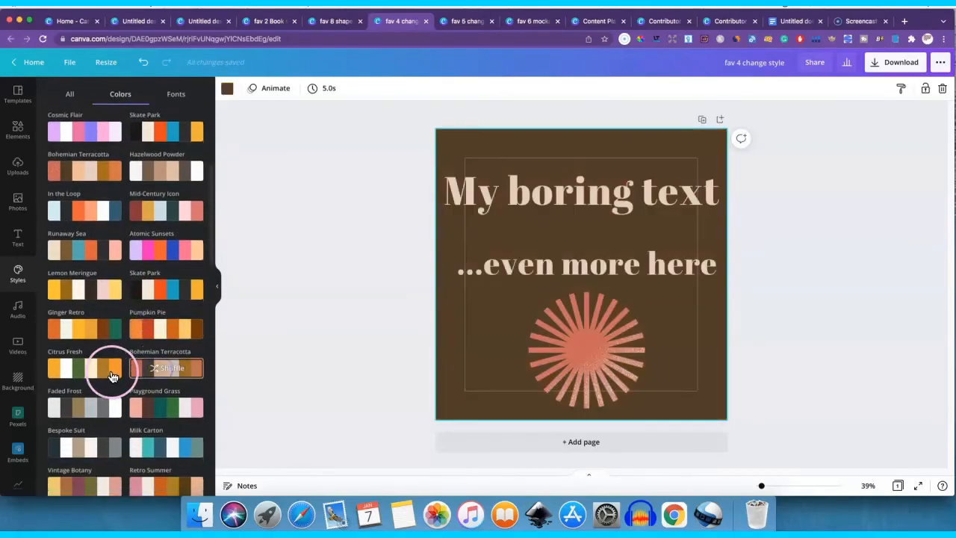
- Centre the "...even more here" text horizontally on the page
click(560, 262)
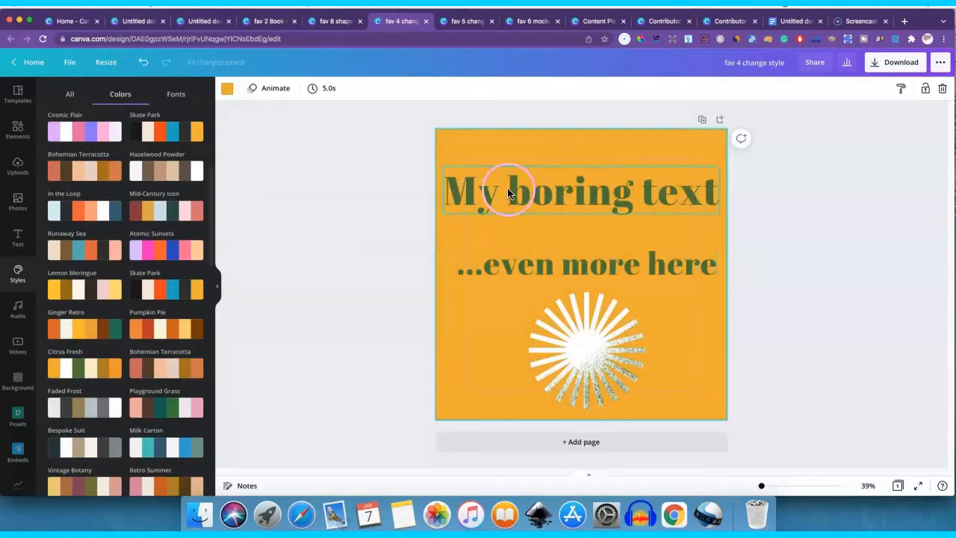
drag(562, 262, 556, 262)
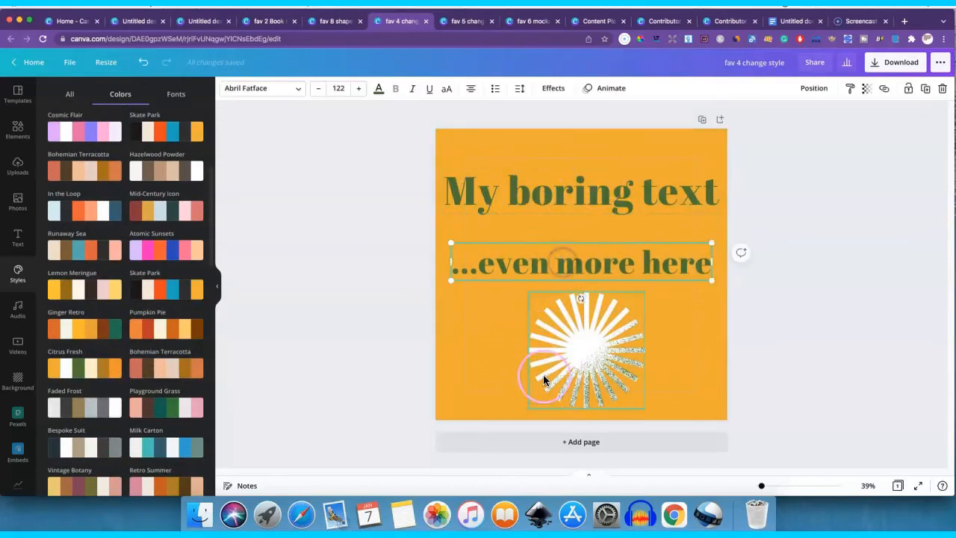
- Apply the Retro Summer colour palette to the page after trying a dark palette and Pumpkin Pie
click(107, 388)
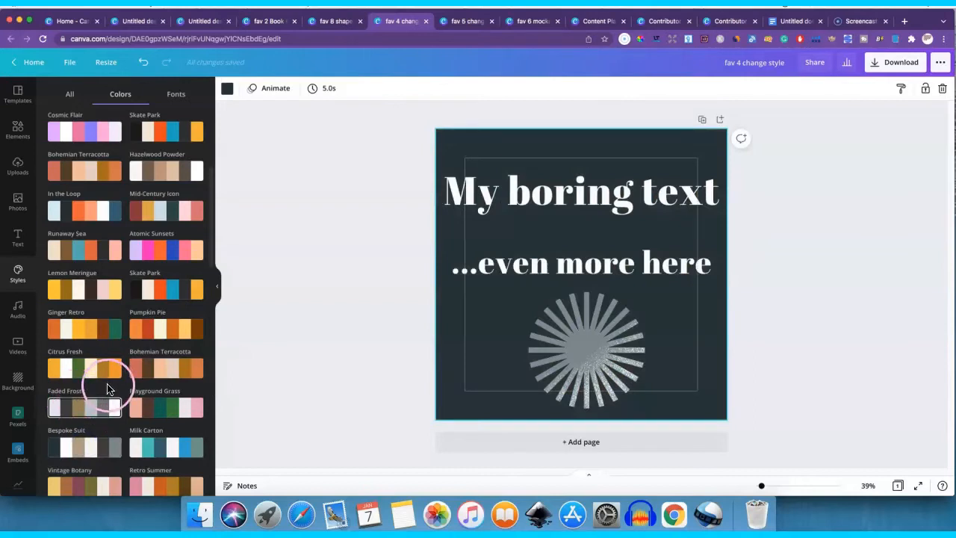
scroll(123, 284, down, 2)
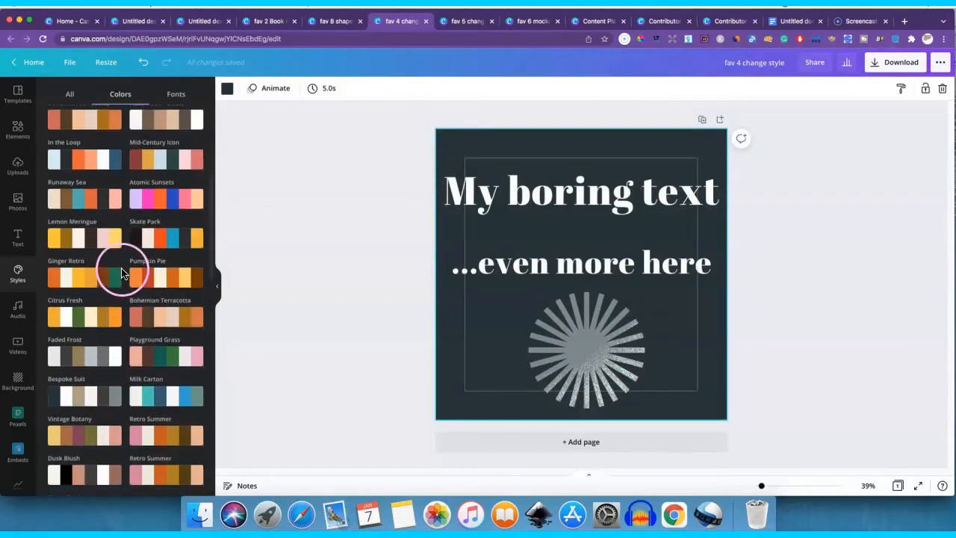
click(160, 276)
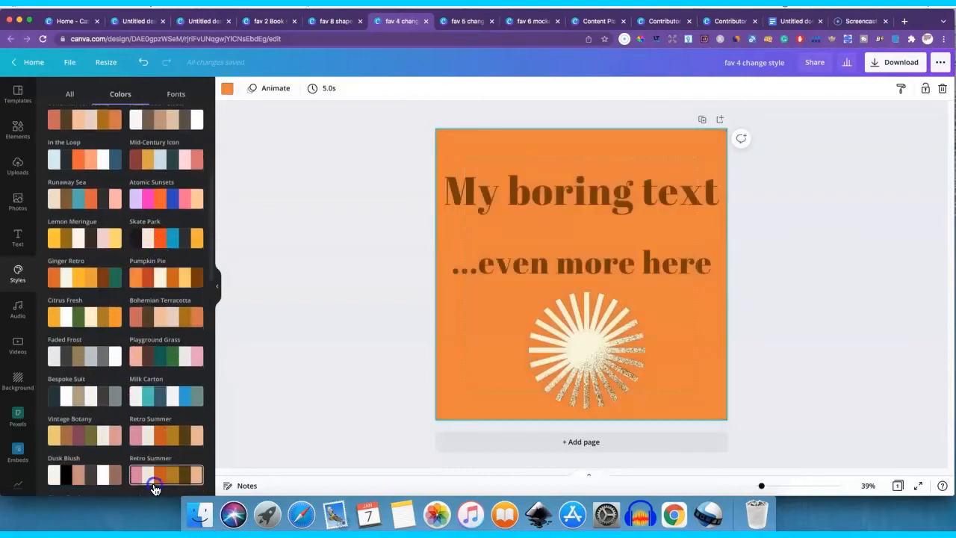
click(155, 487)
scroll(120, 284, up, 5)
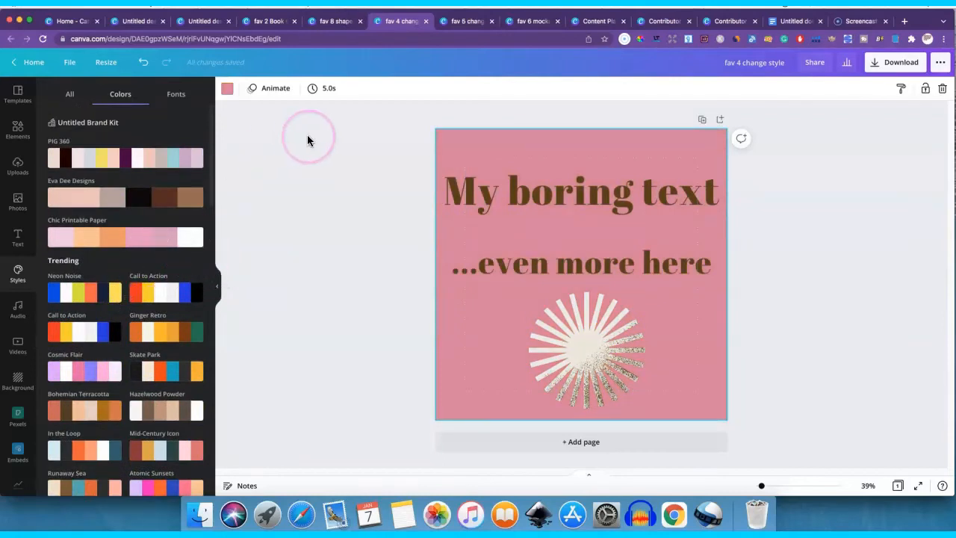
- Switch to the "fav 5 change text" design and look at the text options and the "Change this text" heading
click(426, 22)
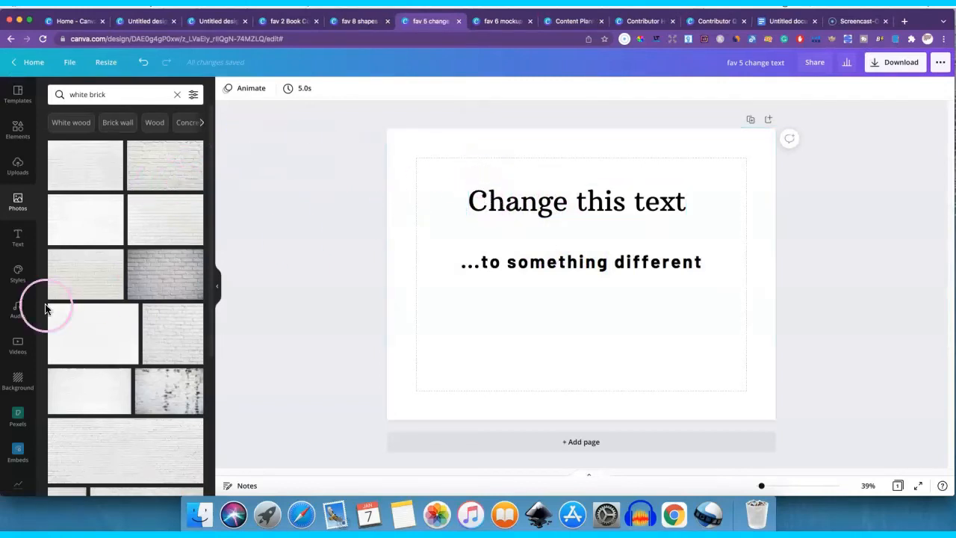
click(19, 239)
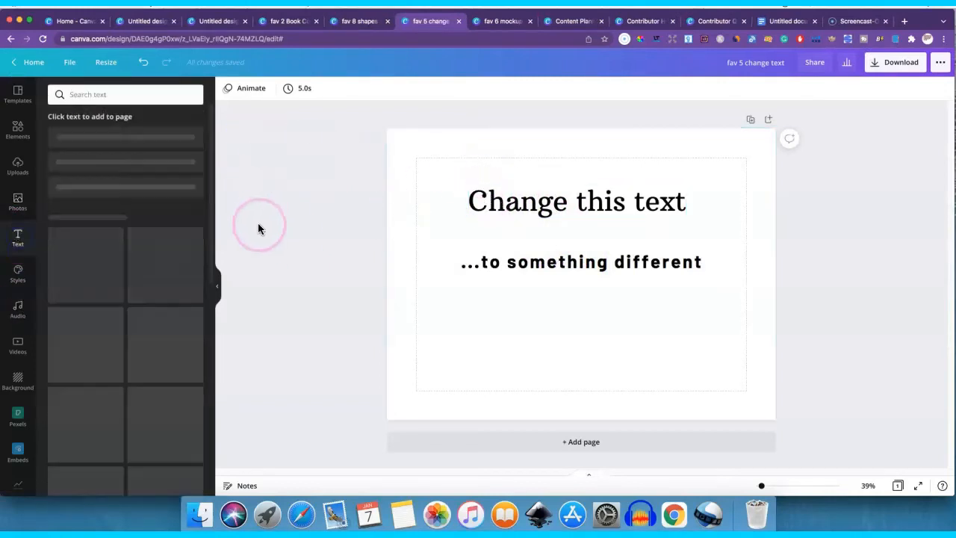
click(519, 192)
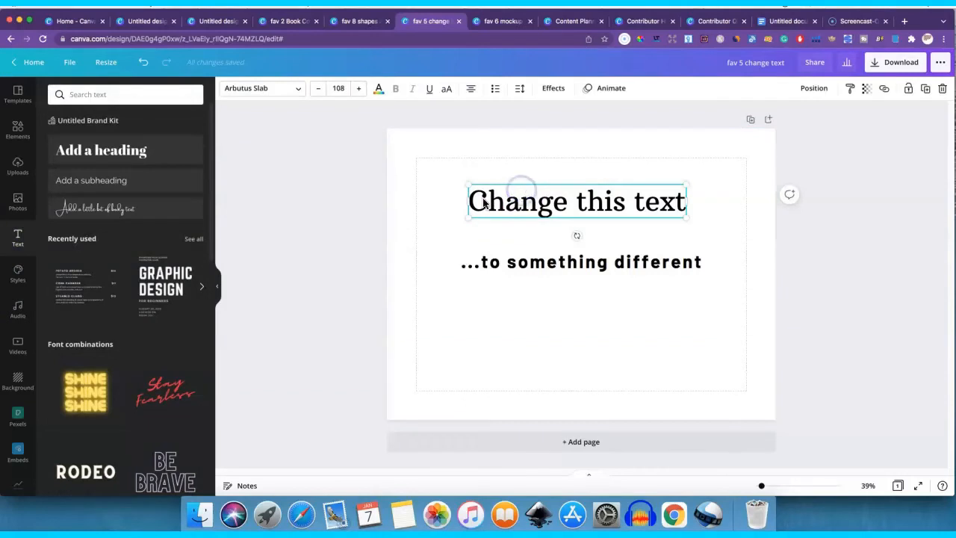
click(425, 221)
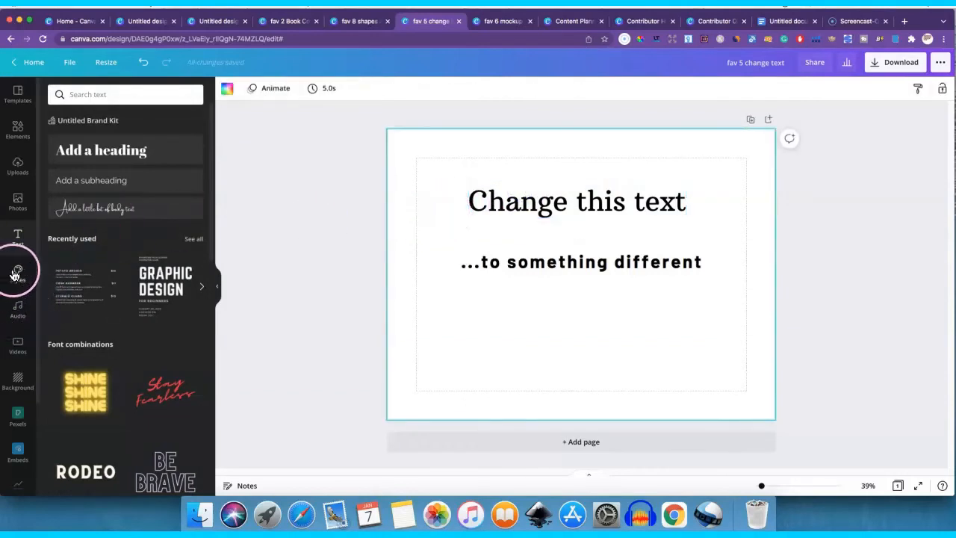
- Try the Squada One, Cormorant Garamond, Barlow Bold and Horizon font pairings on the page's text
click(15, 274)
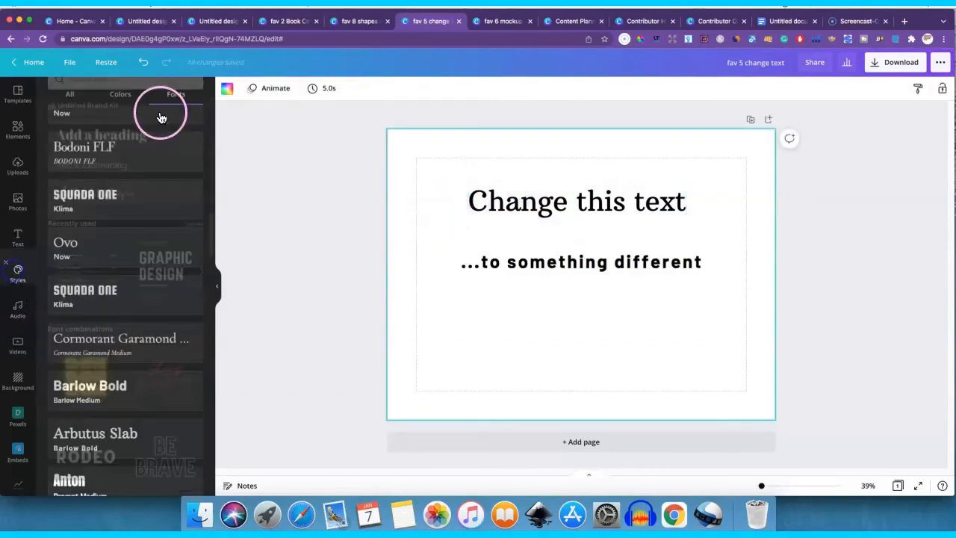
click(107, 203)
click(116, 344)
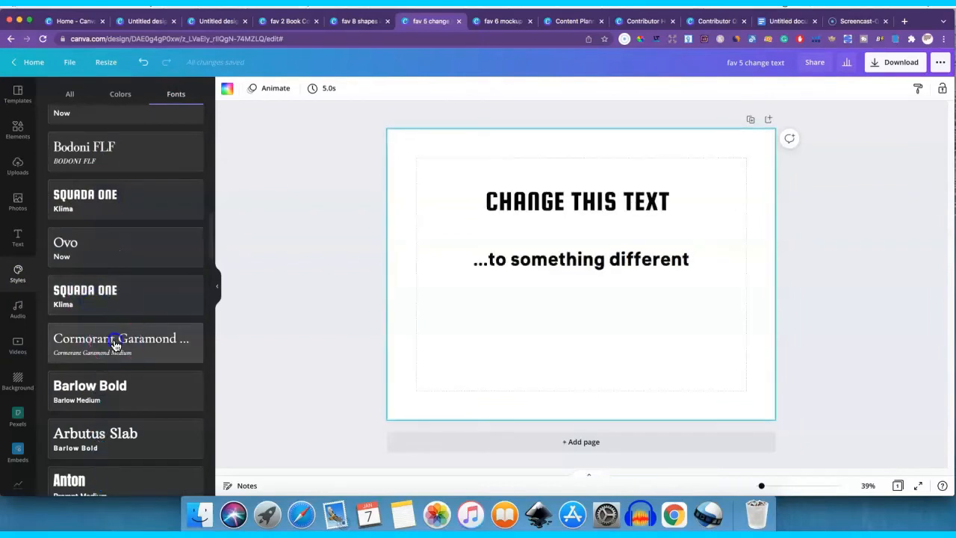
scroll(128, 262, down, 2)
click(119, 331)
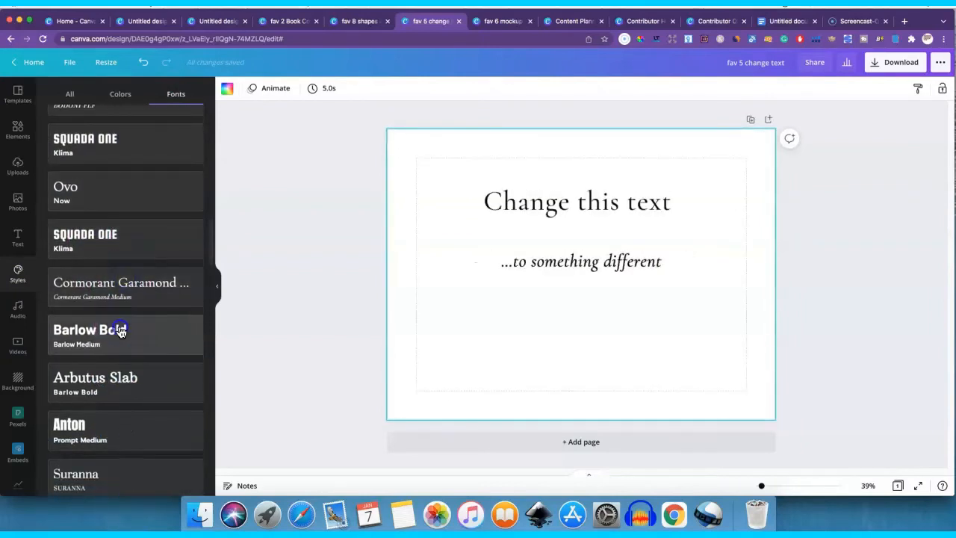
scroll(128, 309, down, 5)
click(102, 277)
- Try the Caveat, Quattrocento, Nickainley, Moontime and Homemade Apple font pairings on the page's text
click(111, 343)
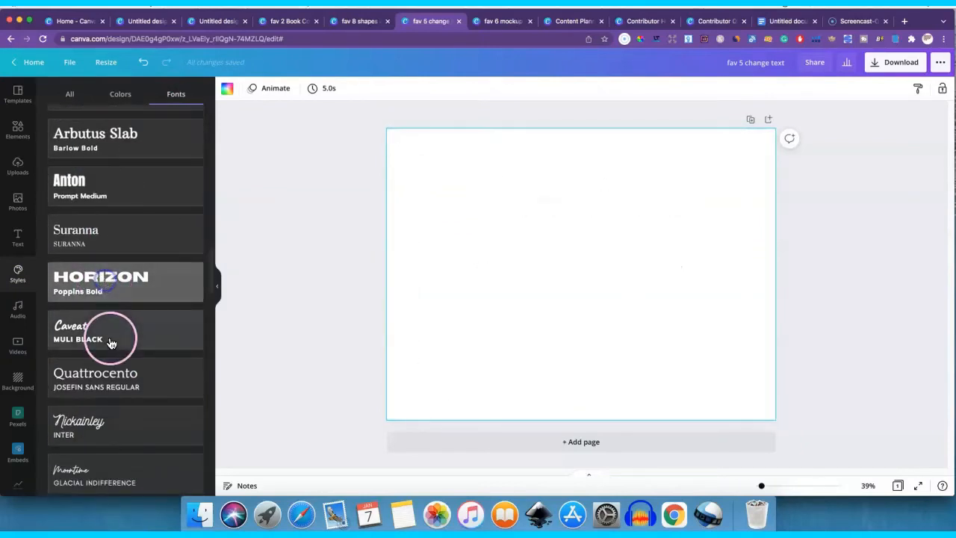
click(118, 375)
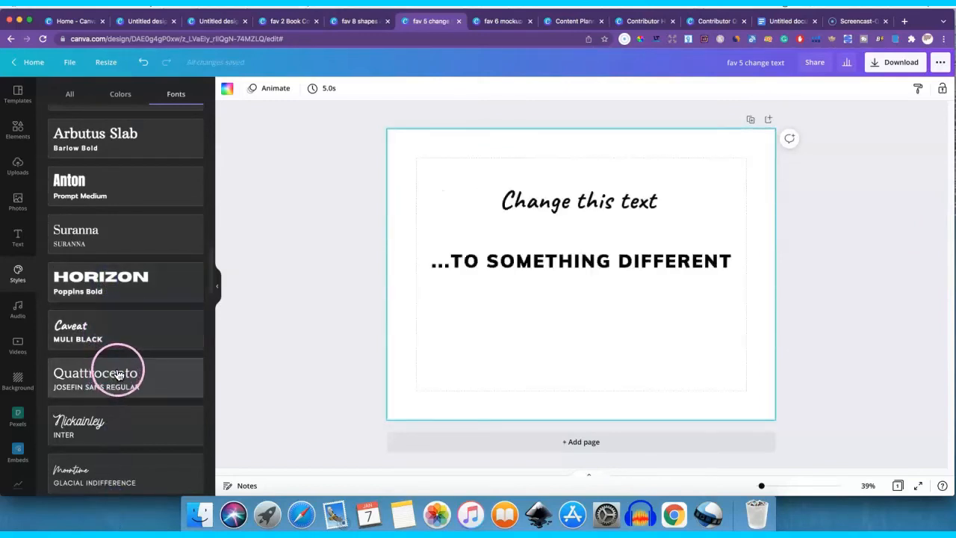
scroll(103, 290, down, 2)
click(118, 337)
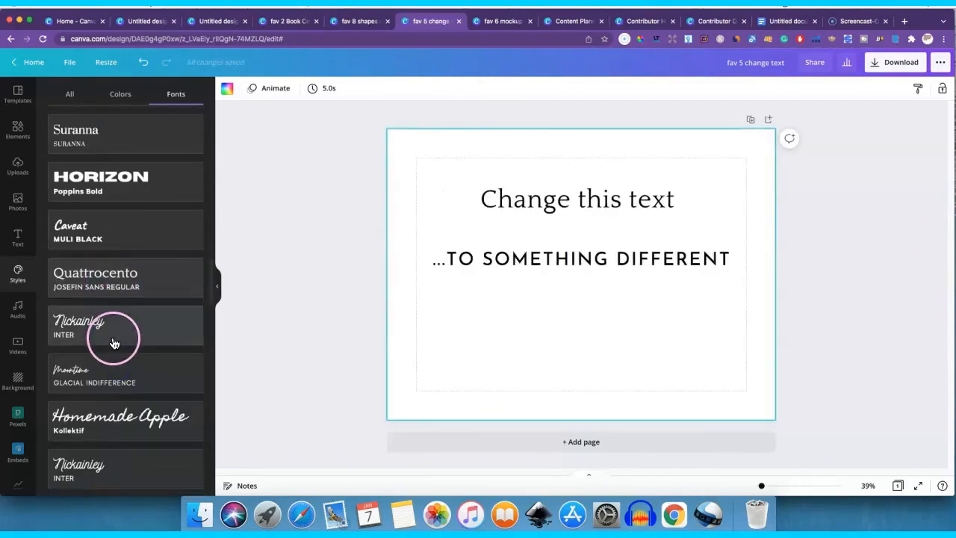
click(123, 367)
scroll(123, 346, down, 2)
click(129, 328)
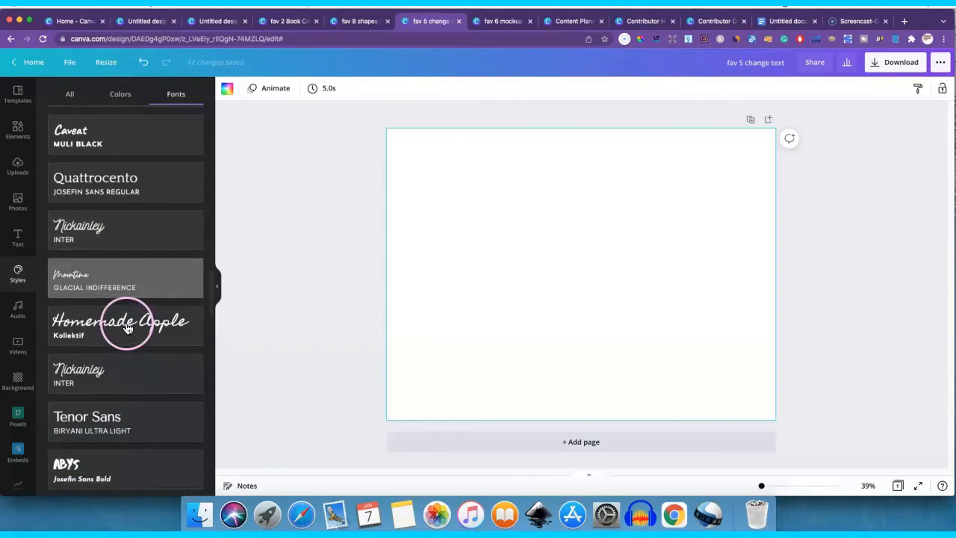
- Apply the Tenor Sans and Biryani Ultra Light font pairing to the page's text after trying Nickainley with Inter
click(118, 374)
click(116, 372)
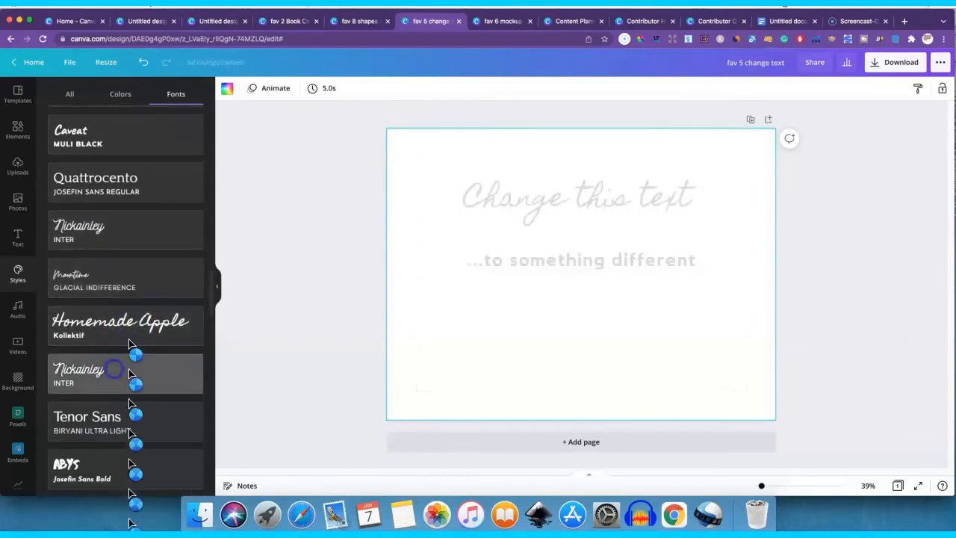
scroll(139, 322, down, 2)
click(120, 329)
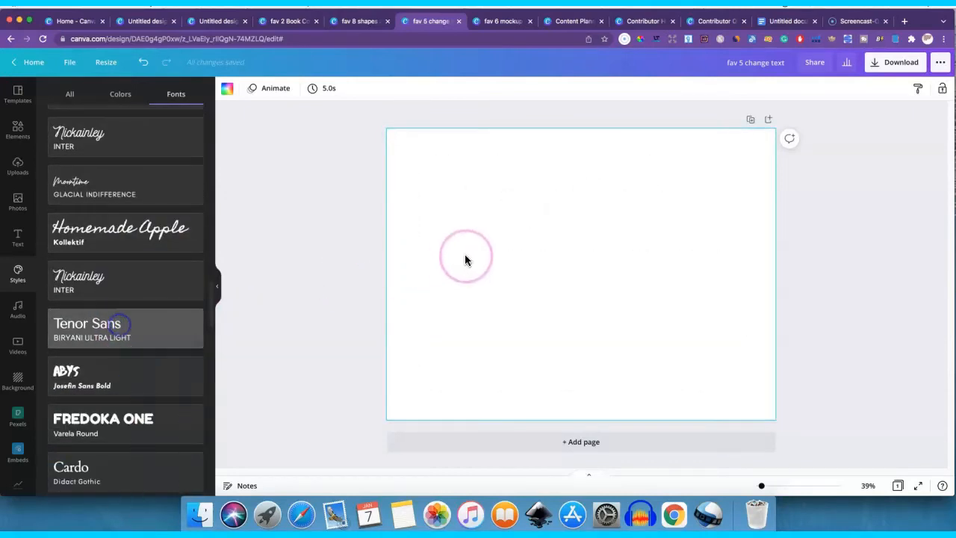
click(475, 256)
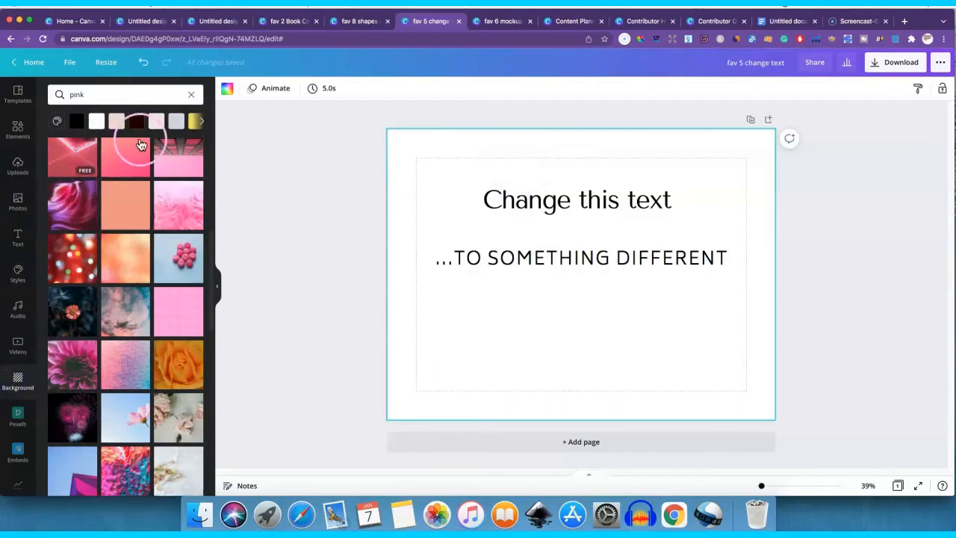
- Clear the "pink" background search and browse the background categories
click(191, 94)
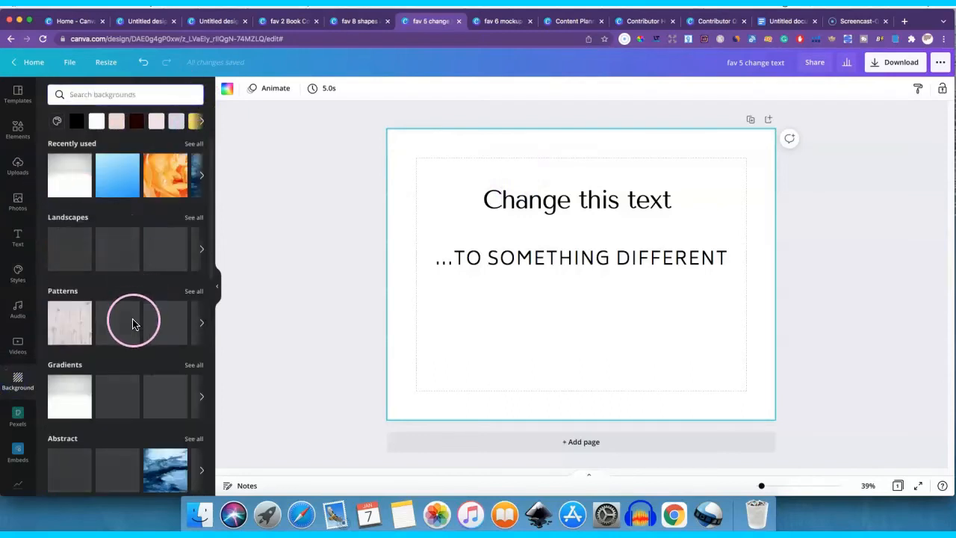
scroll(135, 306, down, 5)
click(79, 240)
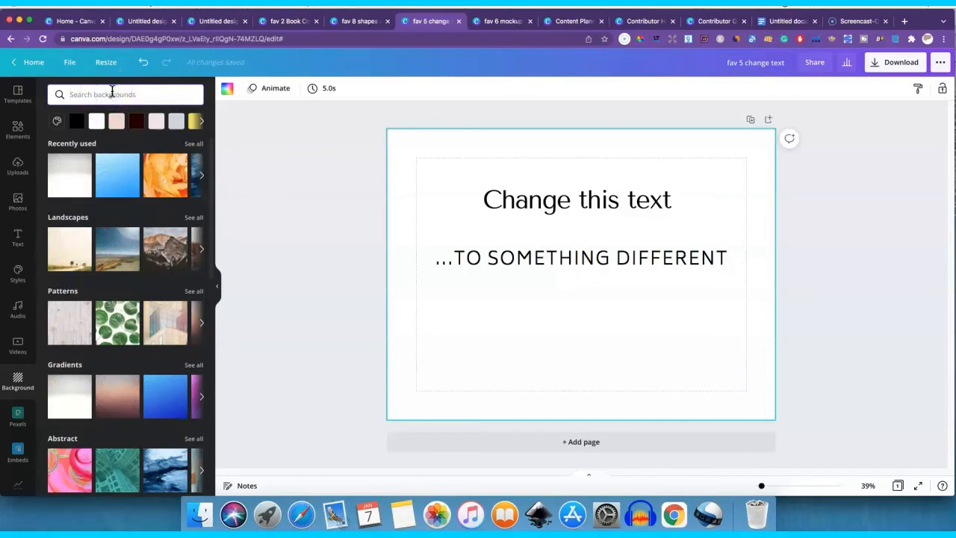
- Search the backgrounds for "pink rose"
text(ink)
key(BackSpace)
key(BackSpace)
key(BackSpace)
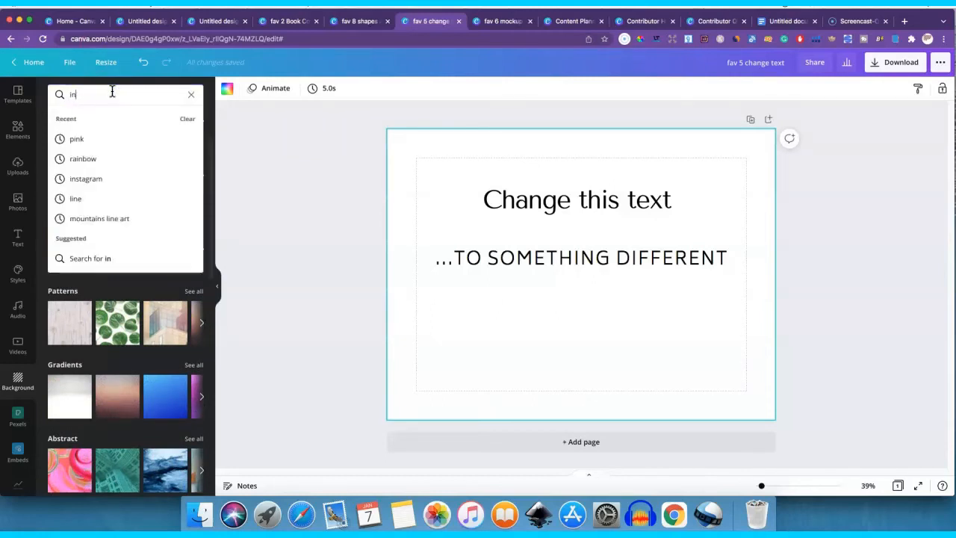
text(pink rose)
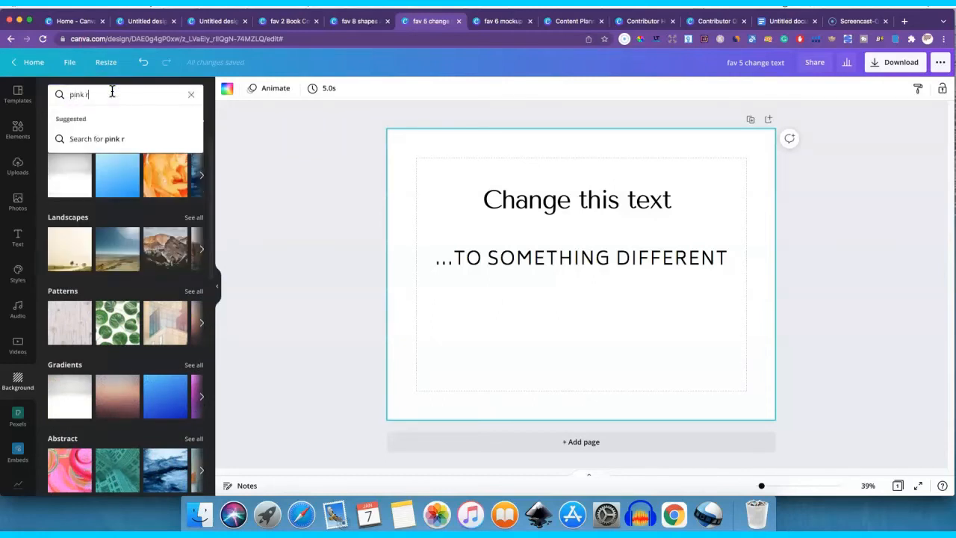
key(Return)
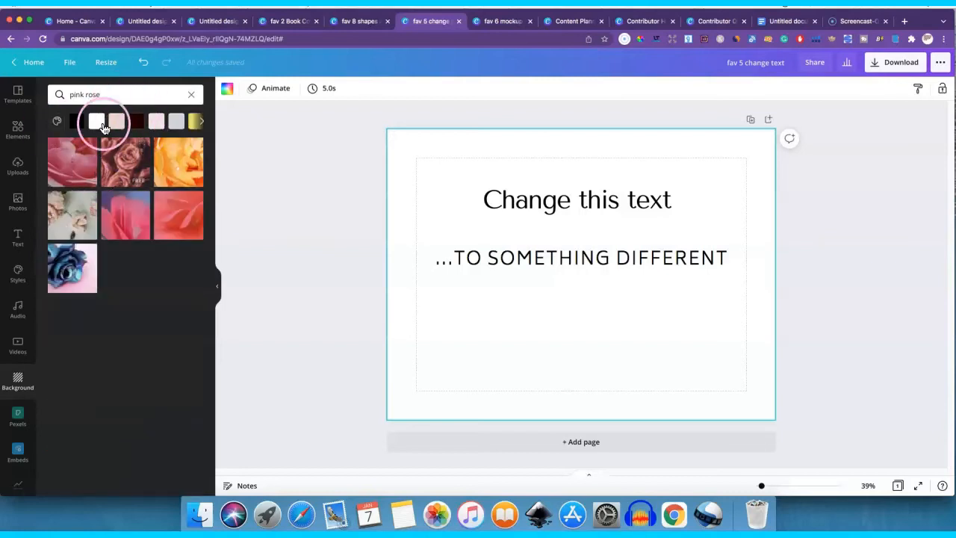
- Replace the background search with "blue ocean"
click(121, 95)
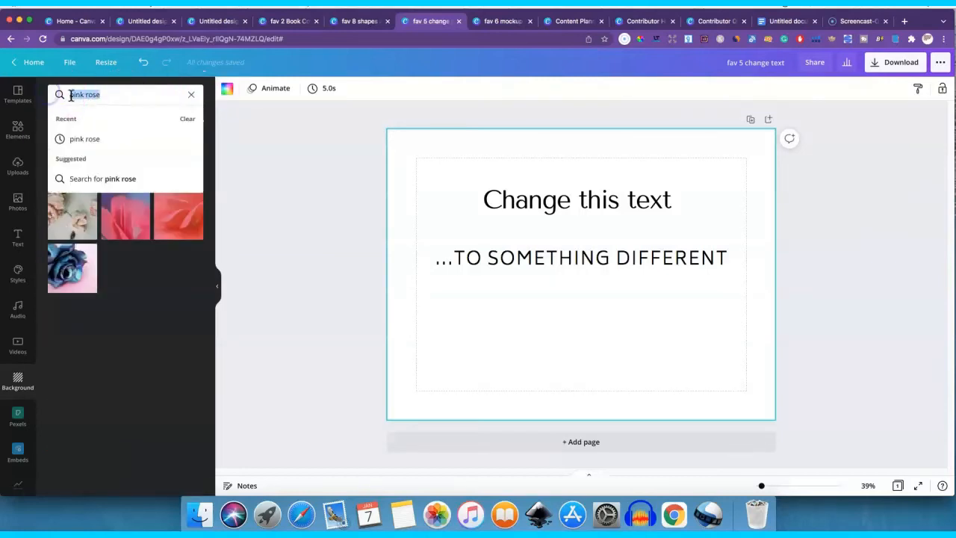
text(blu)
key(BackSpace)
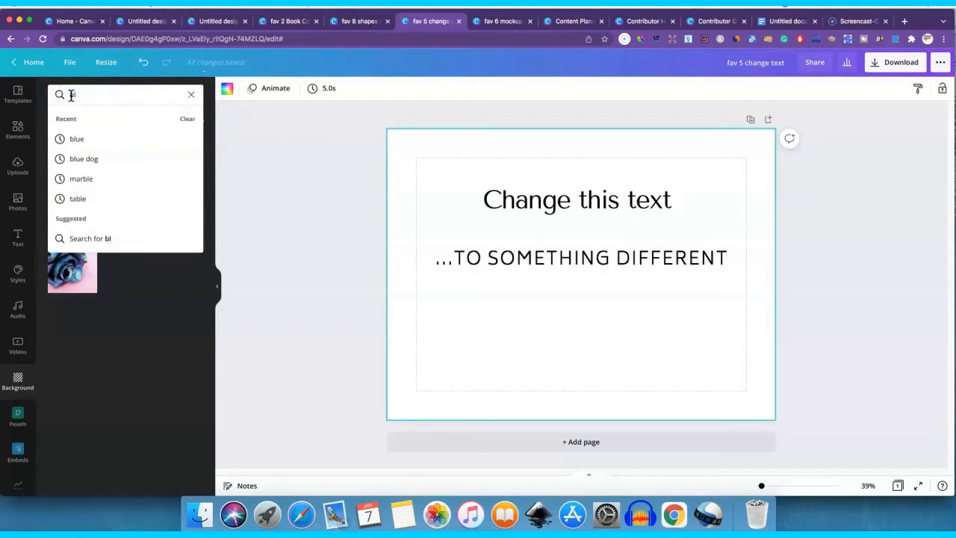
text(ue oca)
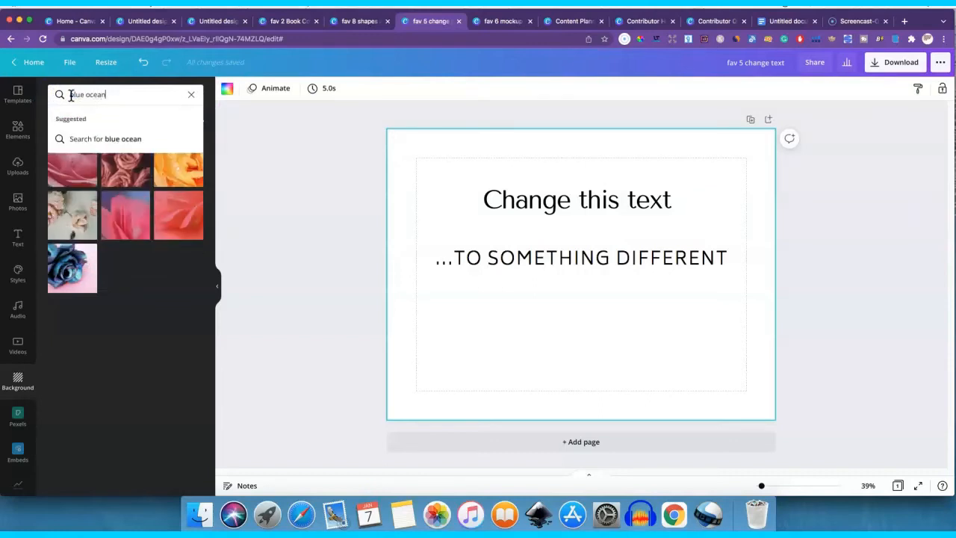
text(en)
key(Return)
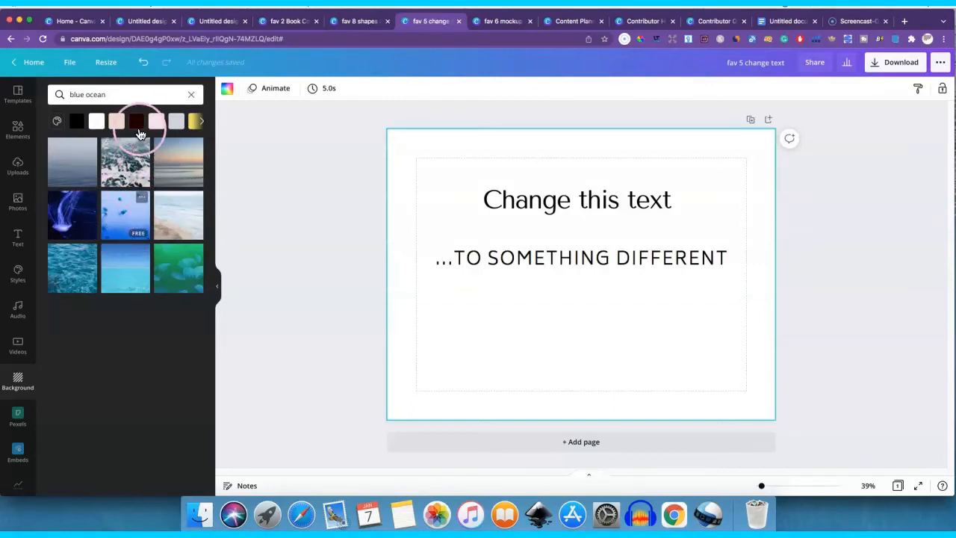
- Clear the "blue ocean" background search and look through the abstract, food, textures, flowers and nature backgrounds
click(191, 97)
scroll(122, 242, down, 5)
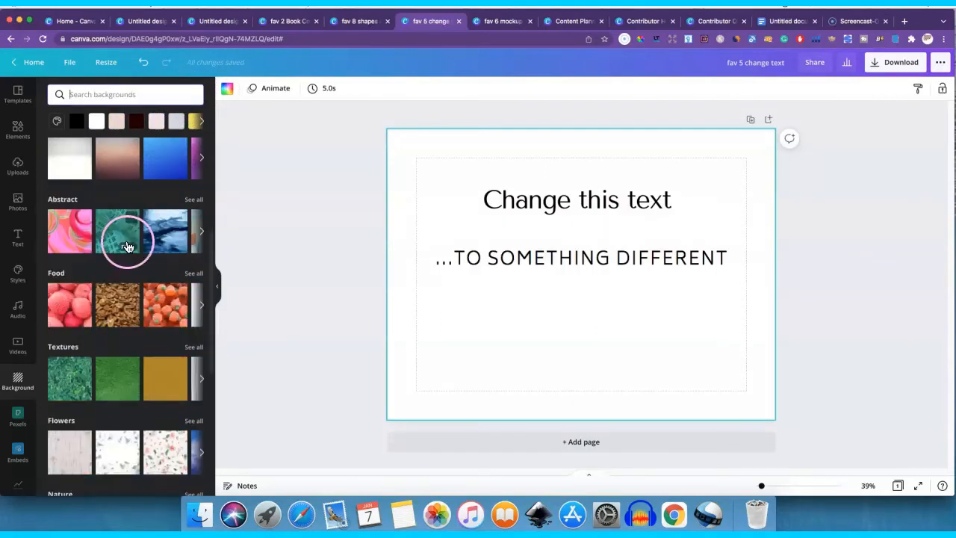
scroll(135, 249, down, 3)
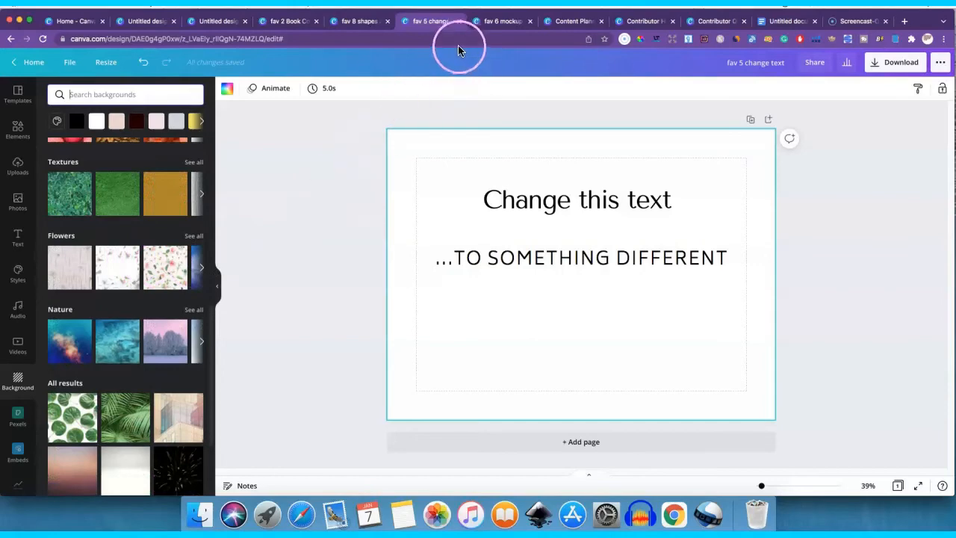
- Close the "fav 5 change text" design, then enlarge and reposition the black tote bag photo in the "fav 6 mockup in photo" design
click(459, 22)
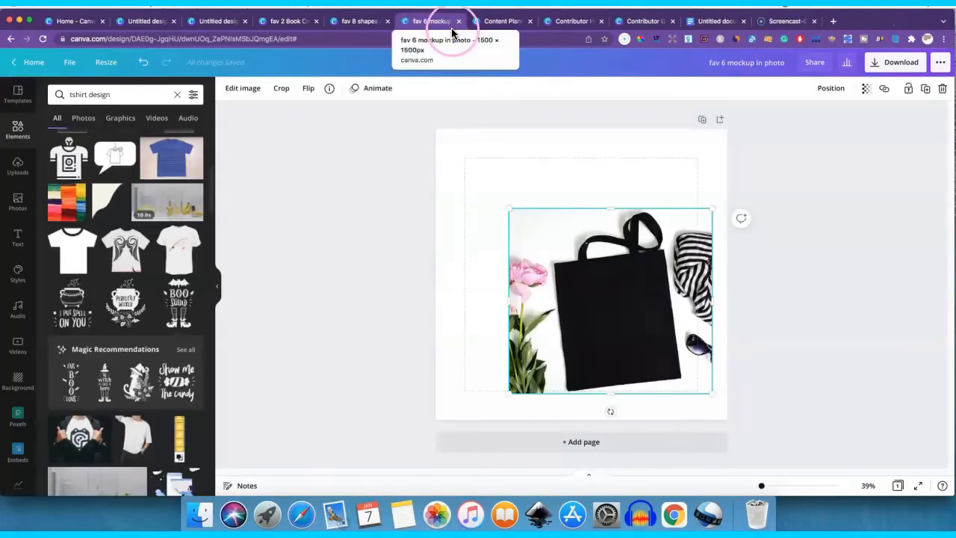
drag(549, 221, 535, 203)
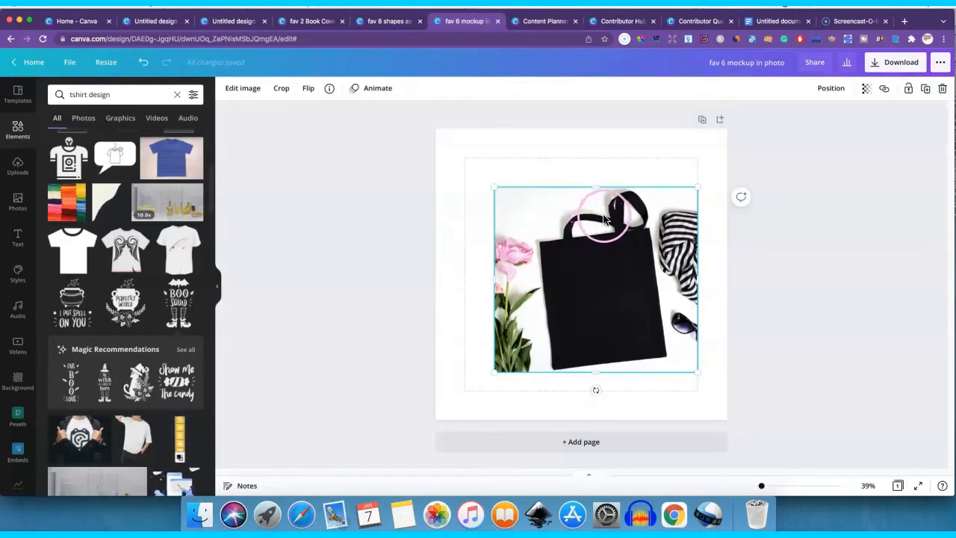
drag(696, 188, 747, 156)
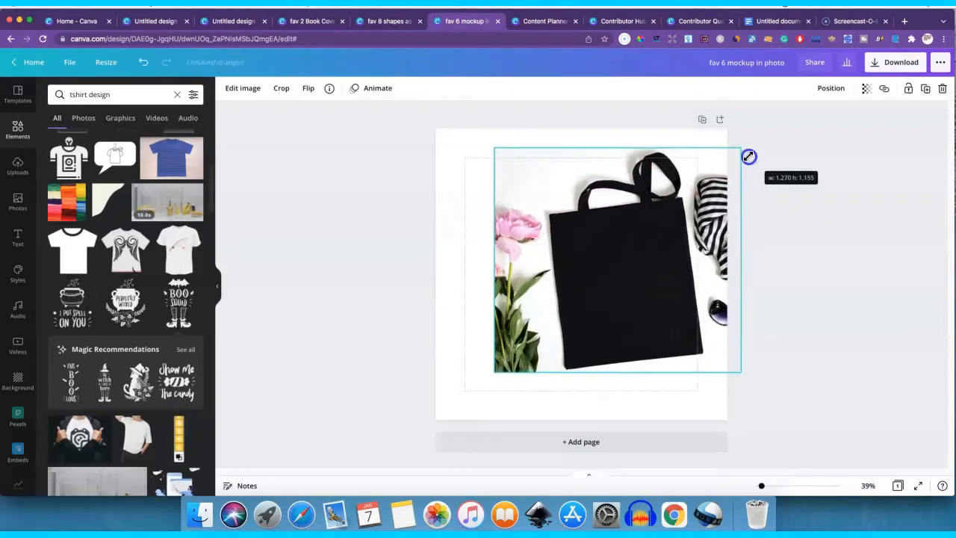
drag(643, 259, 596, 262)
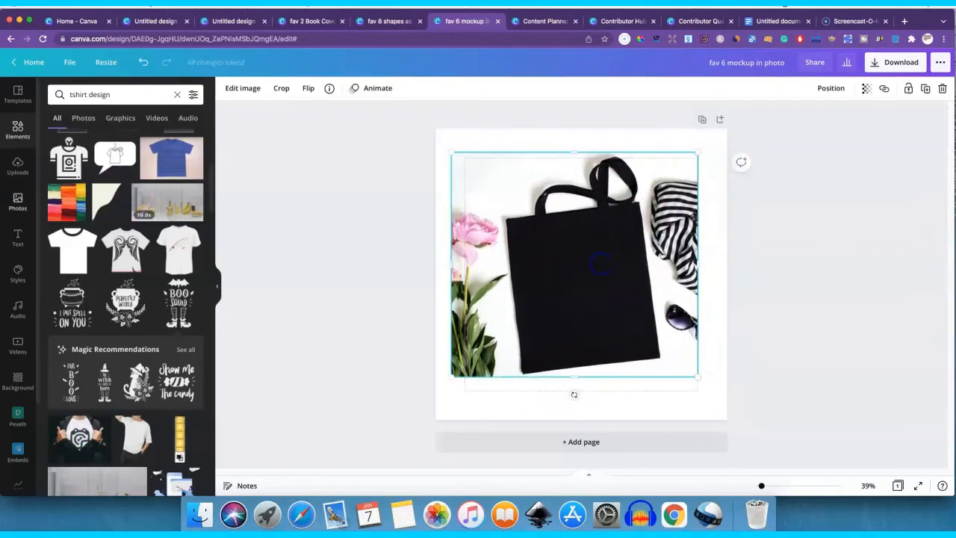
- Replace the "tshirt design" photo search with the recent search "tote bag mockup"
click(30, 206)
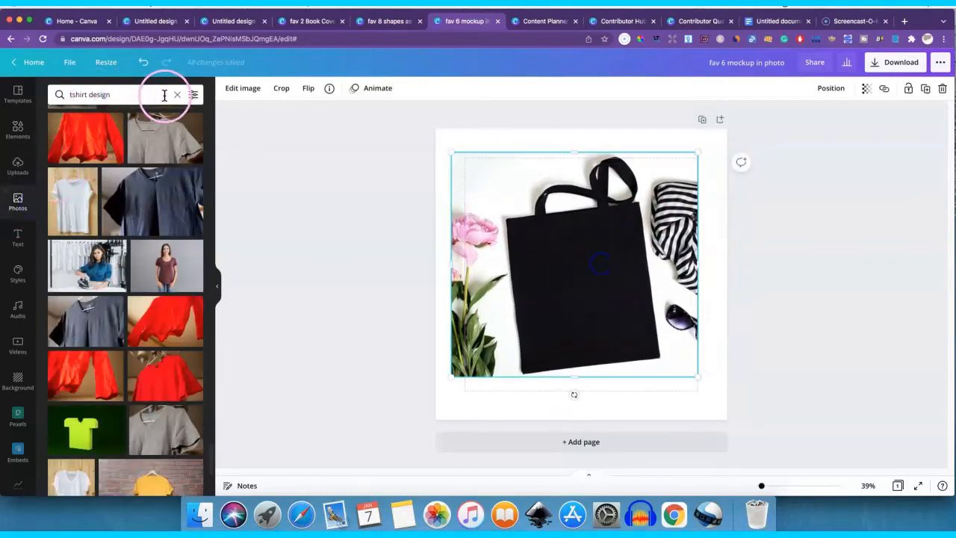
drag(155, 97, 32, 103)
key(BackSpace)
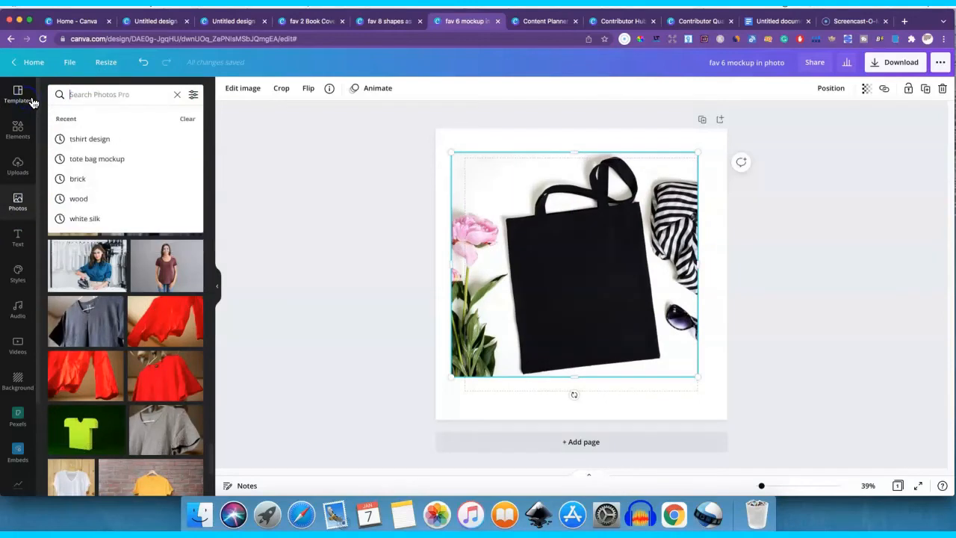
click(83, 158)
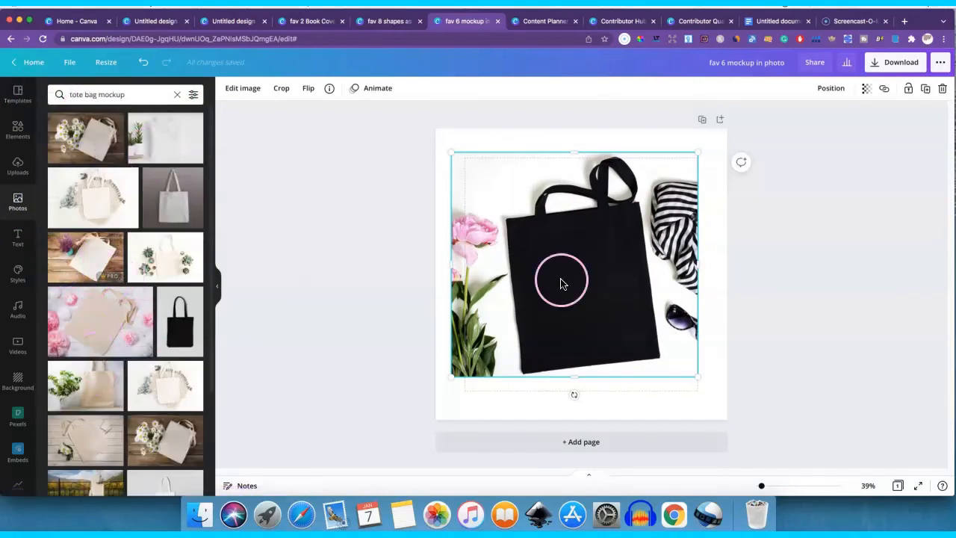
- Enlarge the tote bag photo to about 1,420 × 1,292 px and roughly centre it on the page
drag(695, 376, 719, 408)
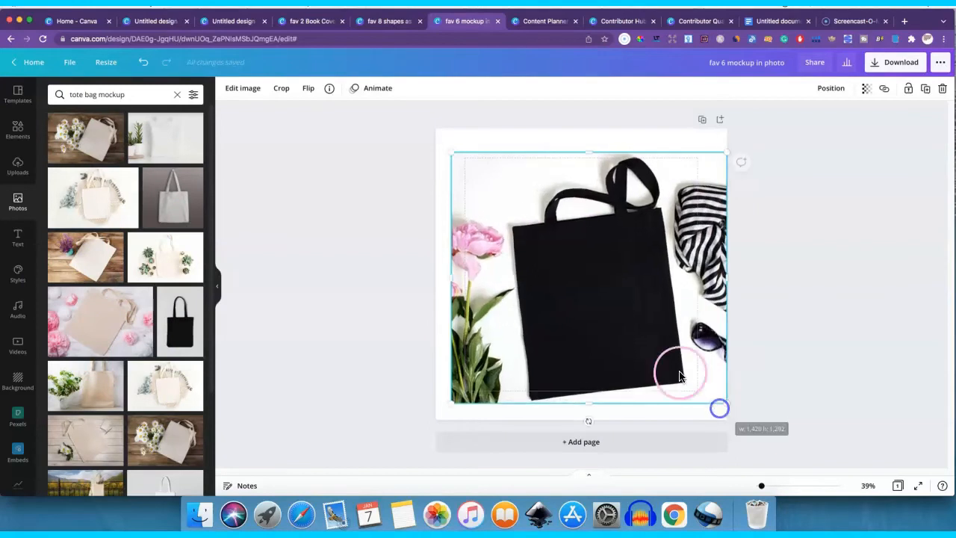
drag(670, 366, 658, 356)
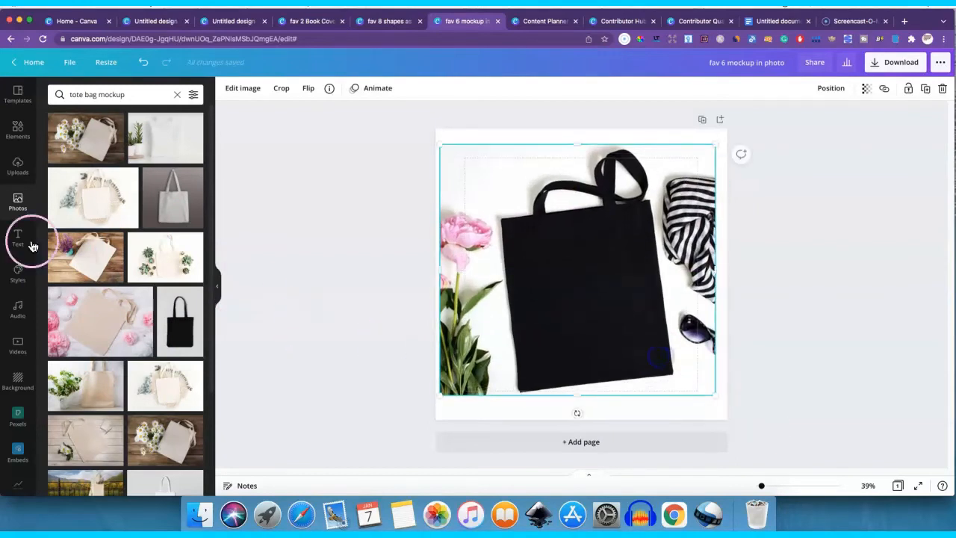
- Add the "I put spell on you" cauldron graphic from the "tshirt design" elements and recolour it white
click(16, 129)
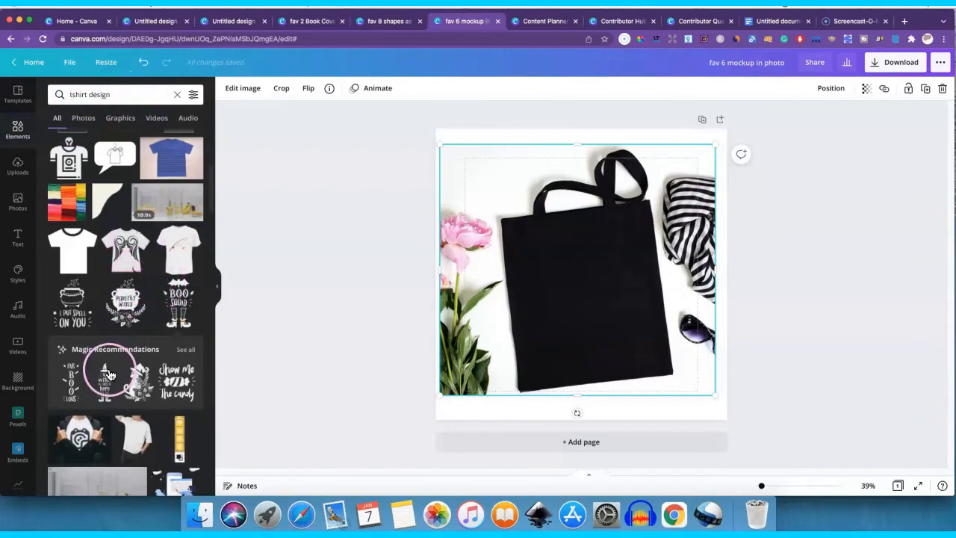
scroll(112, 351, down, 4)
scroll(112, 366, up, 1)
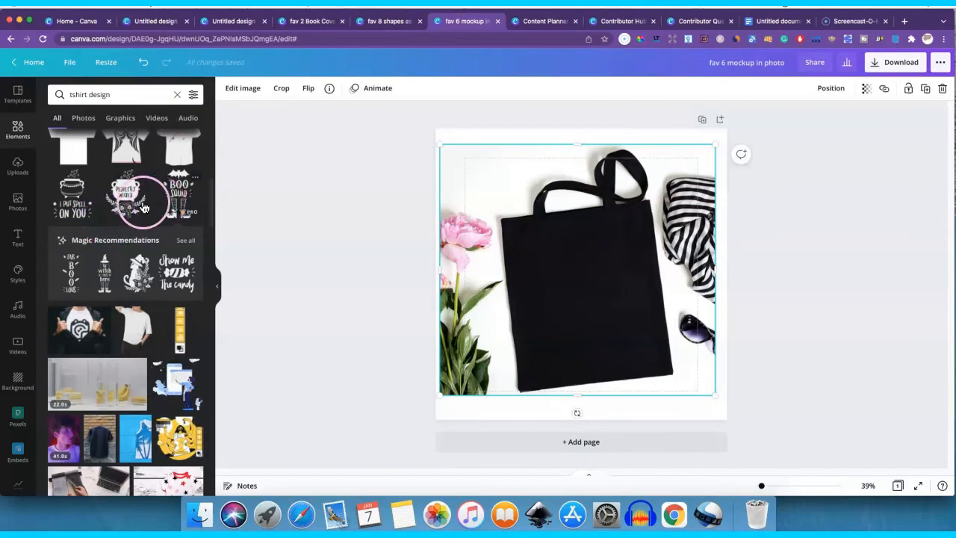
click(64, 201)
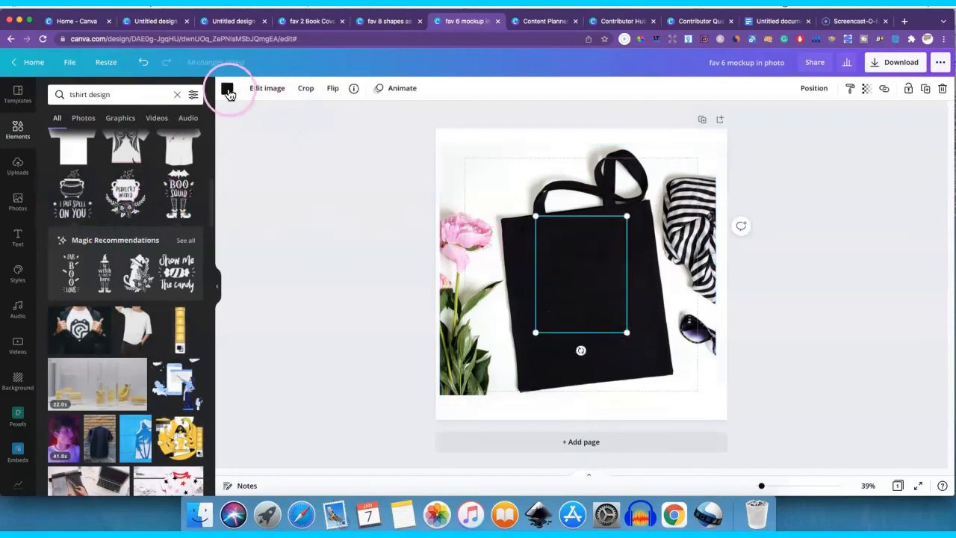
click(229, 91)
click(112, 140)
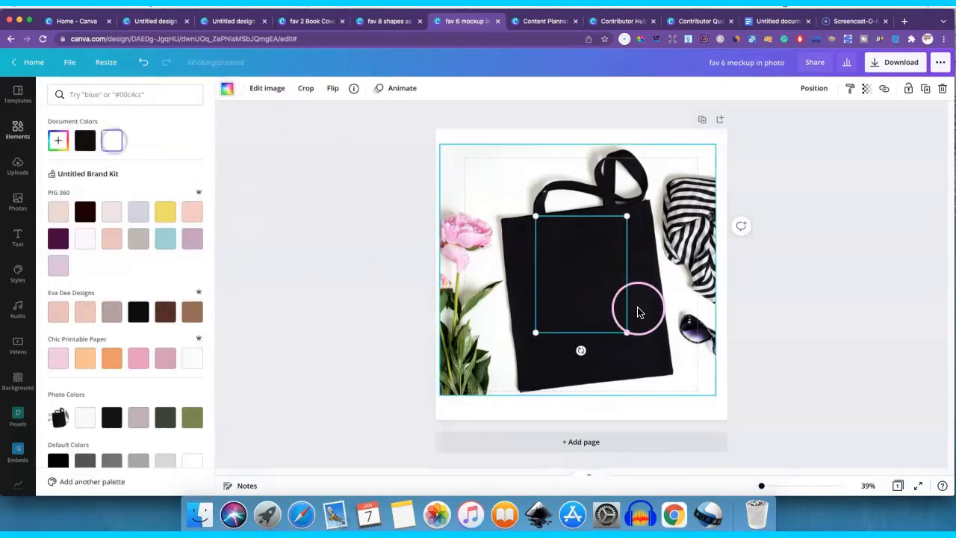
- Enlarge the cauldron graphic, tilt it to match the tote bag's angle and centre it on the bag
drag(623, 338, 672, 373)
mouse_move(595, 388)
mouse_down()
mouse_move(565, 380)
mouse_move(607, 386)
mouse_up()
drag(600, 315, 592, 316)
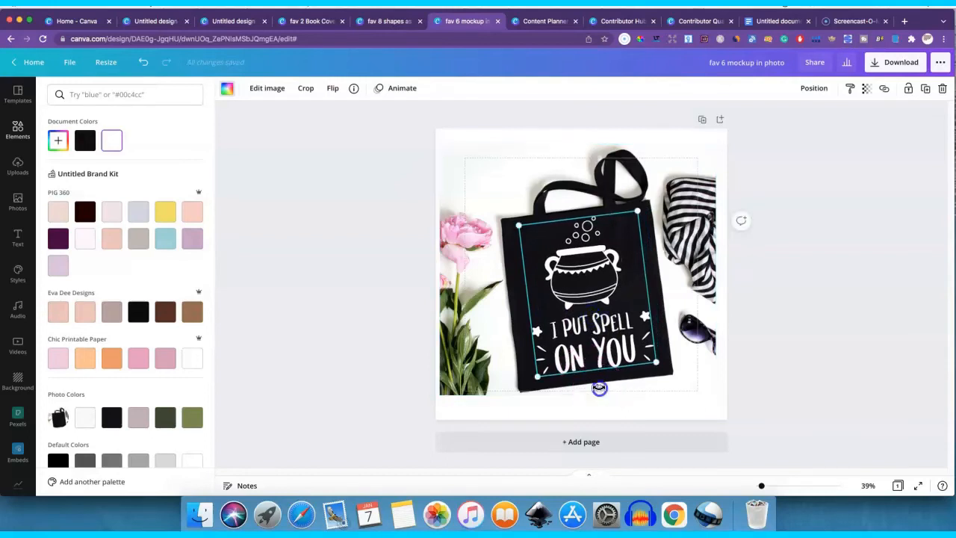
drag(598, 388, 599, 387)
click(740, 318)
click(745, 317)
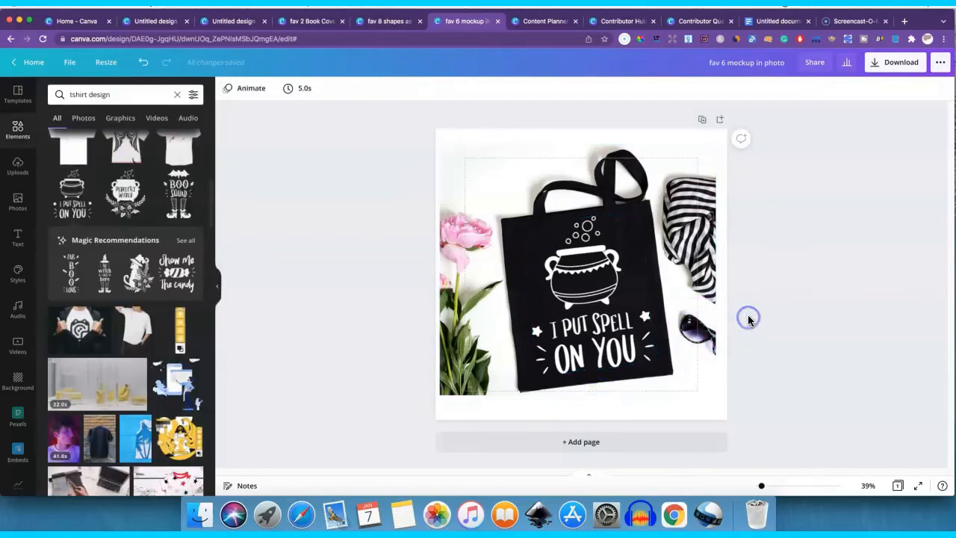
click(594, 280)
click(747, 278)
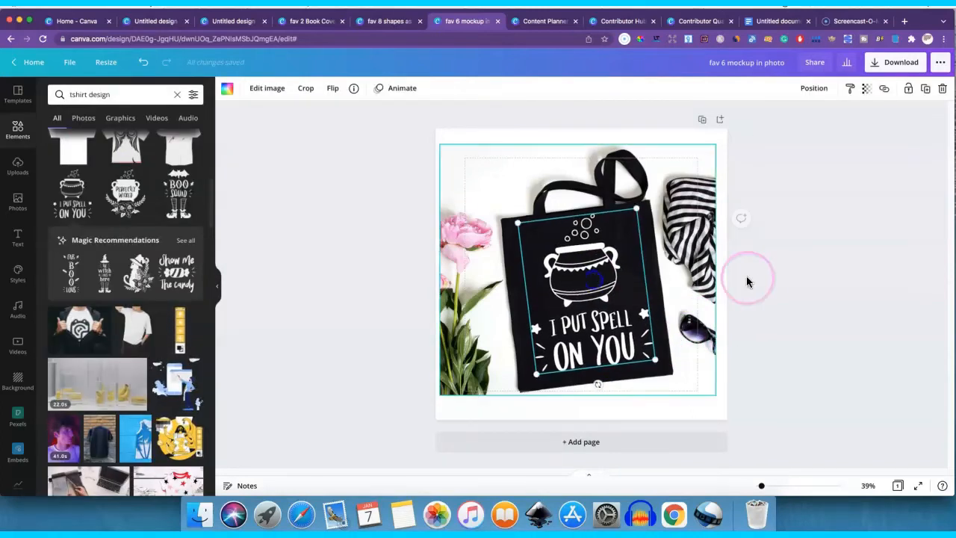
click(670, 394)
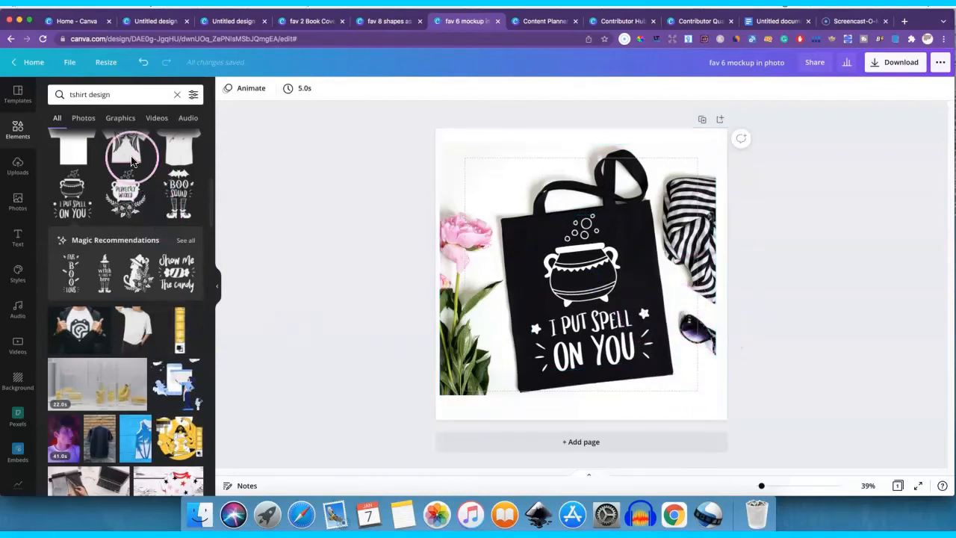
- Look through the "tote bag mockup" photos again, then delete the bag photo and cauldron graphic from the page
click(15, 199)
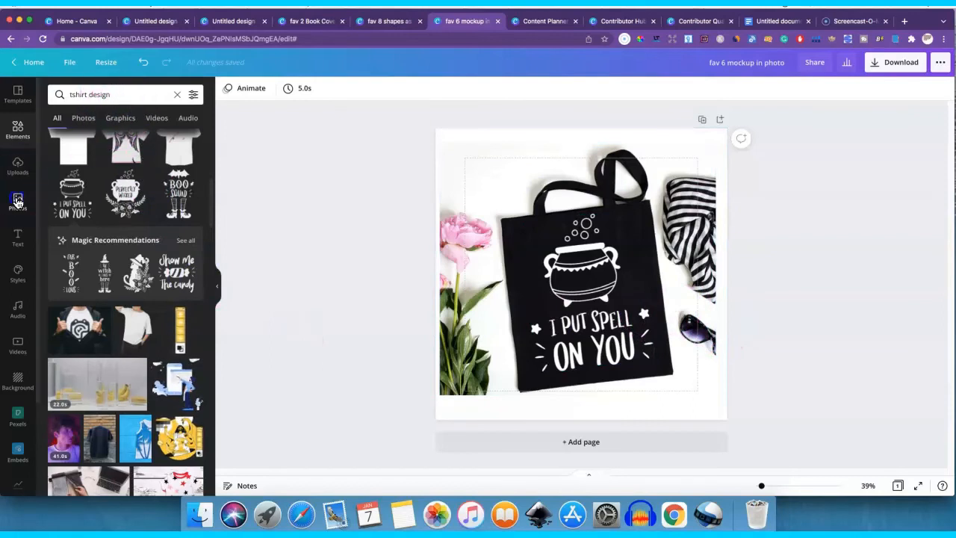
scroll(113, 294, down, 4)
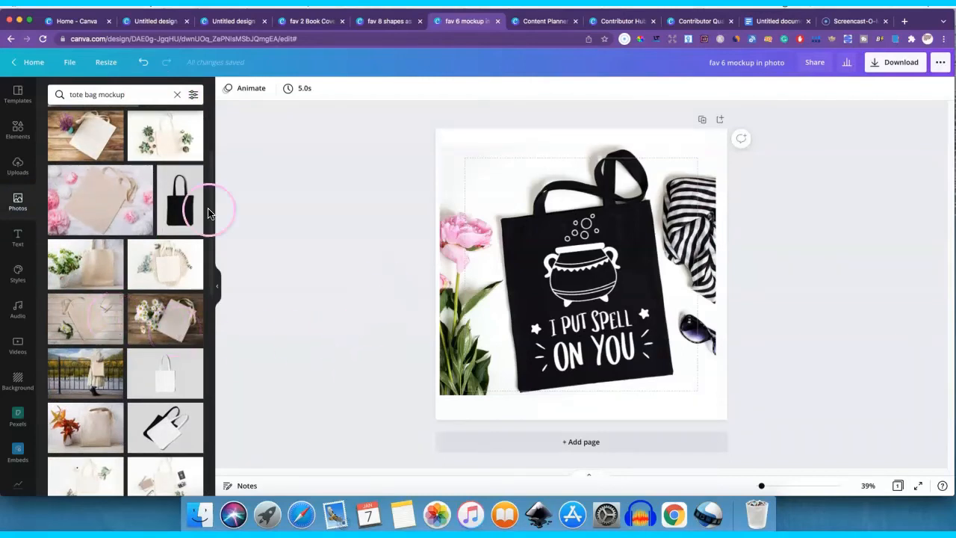
click(470, 224)
click(526, 265)
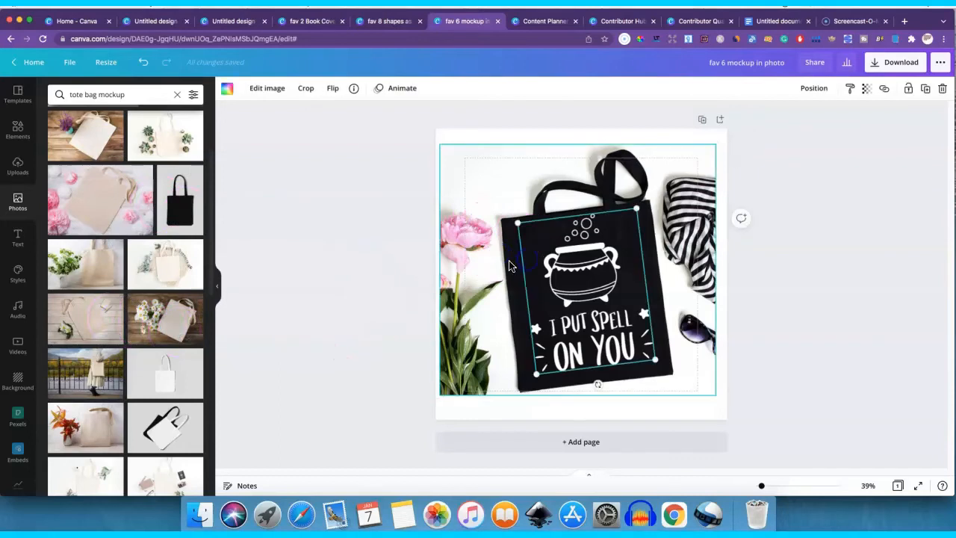
drag(323, 127, 852, 412)
key(Delete)
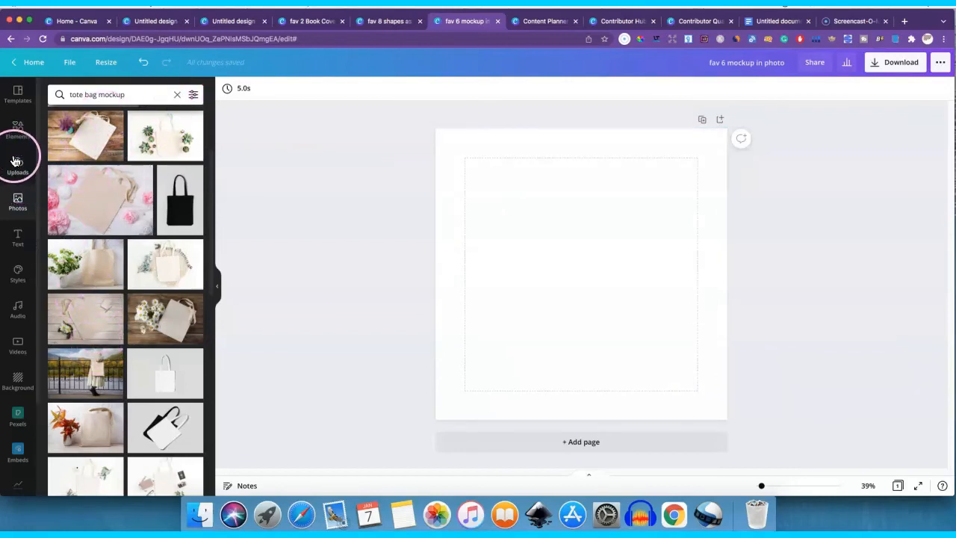
- Search the photos for "wood" and look through the wood textures
click(175, 98)
click(89, 95)
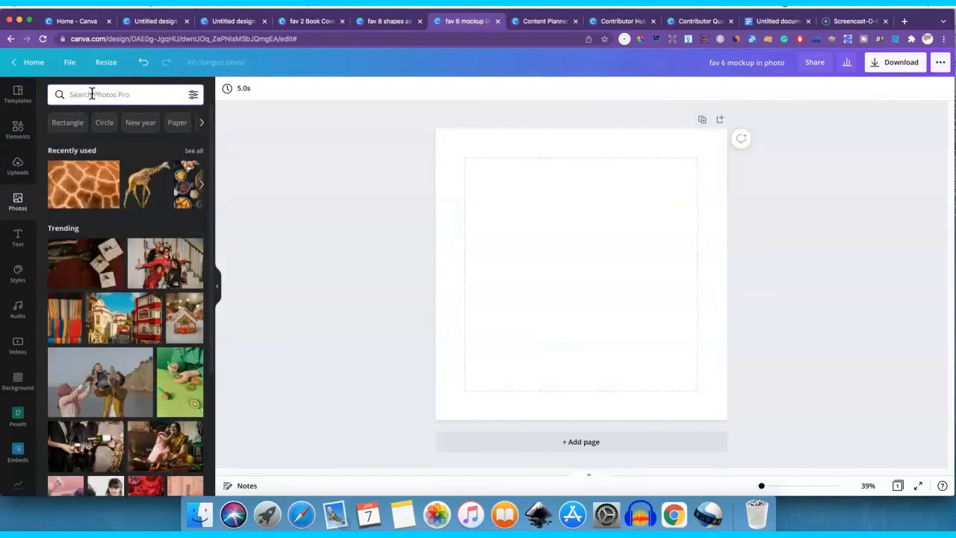
text(wood)
key(Return)
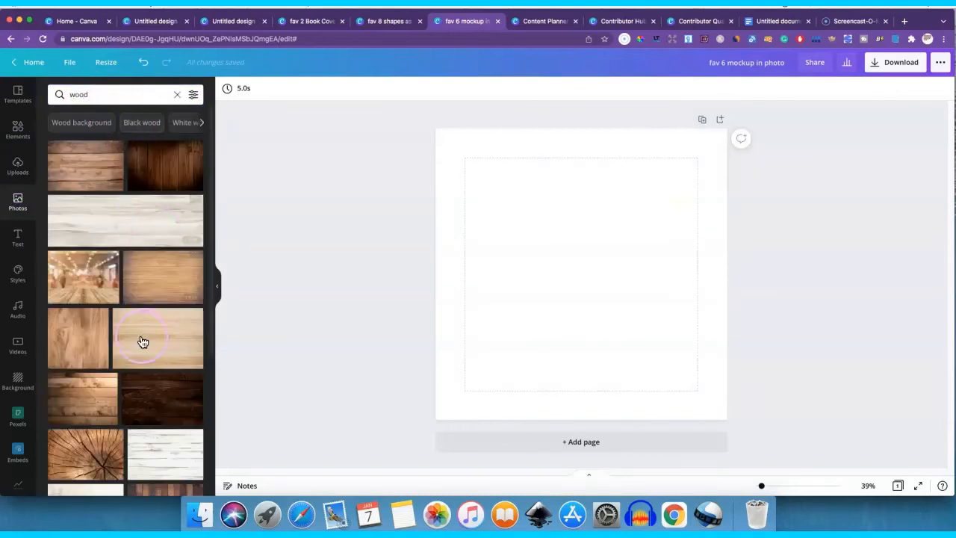
scroll(127, 306, down, 5)
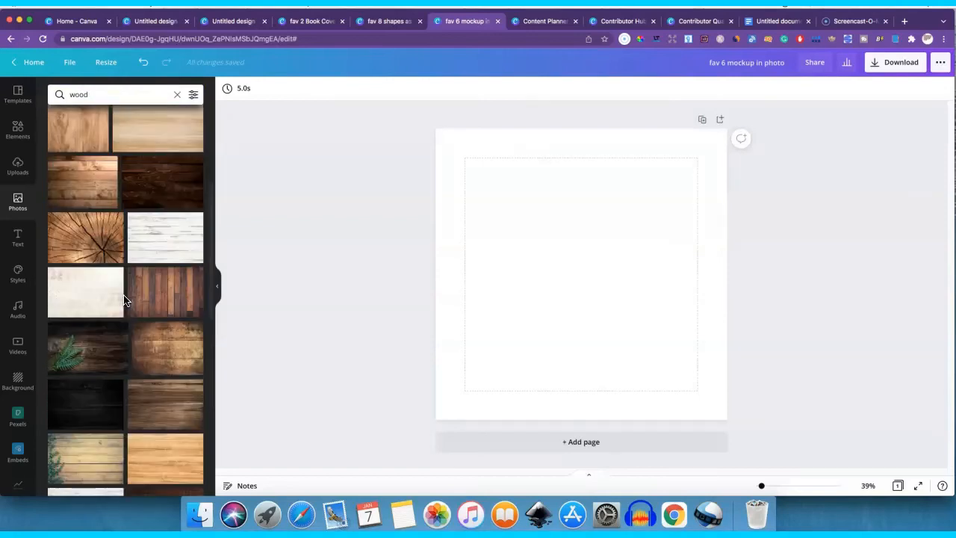
scroll(124, 301, down, 3)
- Search the photos for "silk" and look through the fabric textures
click(79, 95)
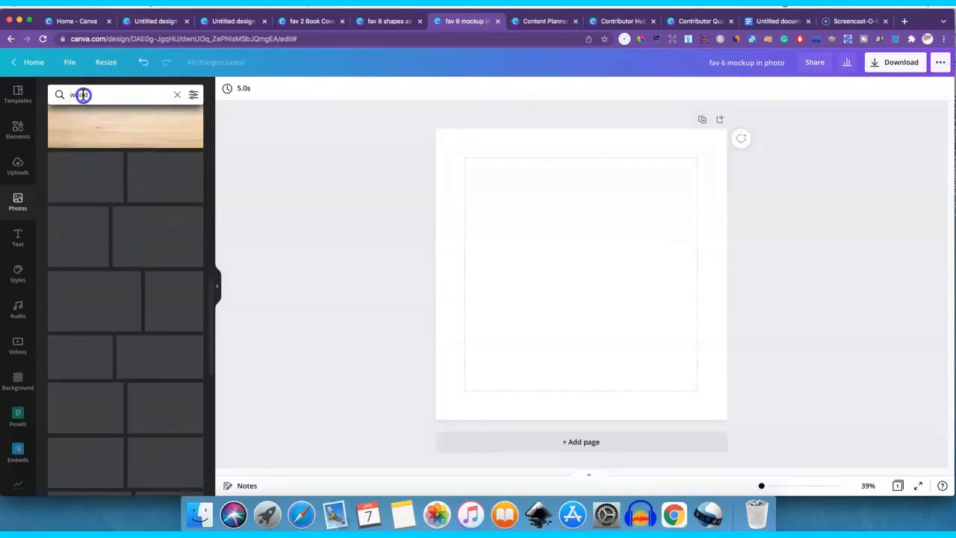
drag(87, 95, 56, 94)
text(silk)
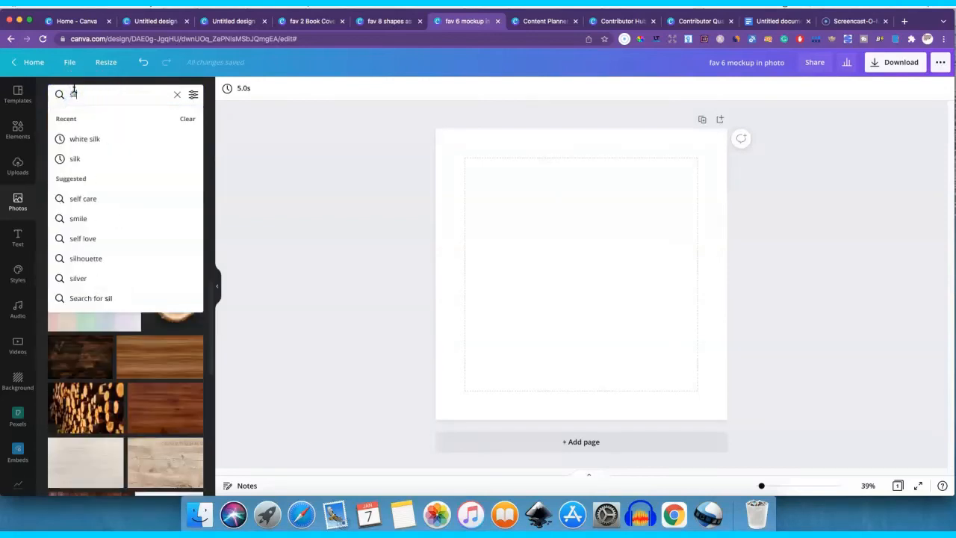
key(Return)
scroll(117, 316, down, 3)
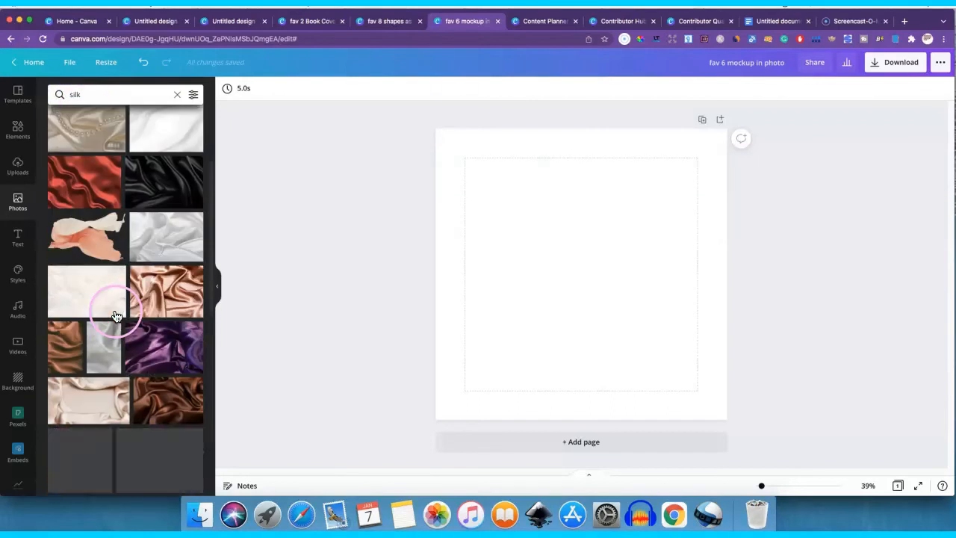
scroll(125, 312, down, 2)
scroll(127, 310, down, 5)
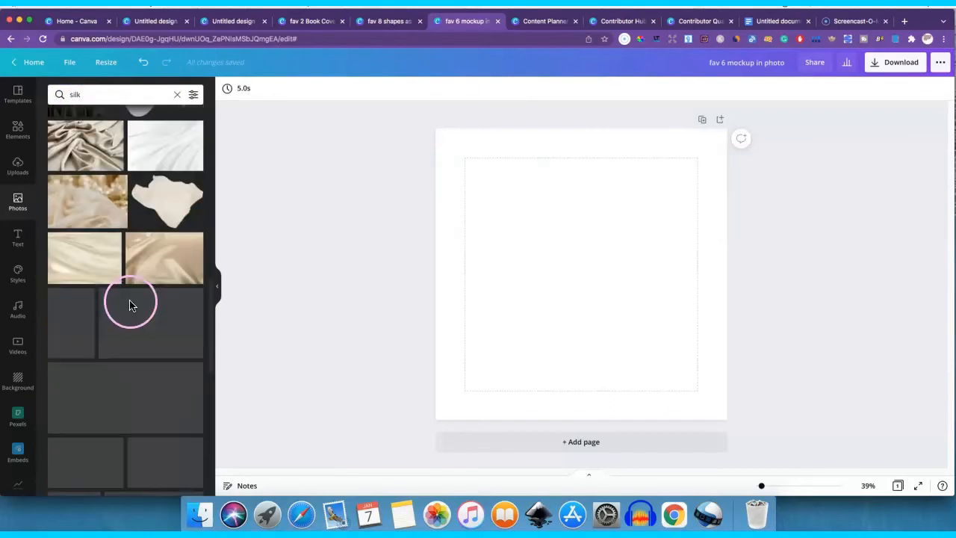
- Add the blue silk photo, enlarge it to cover the whole page, then delete it
click(151, 329)
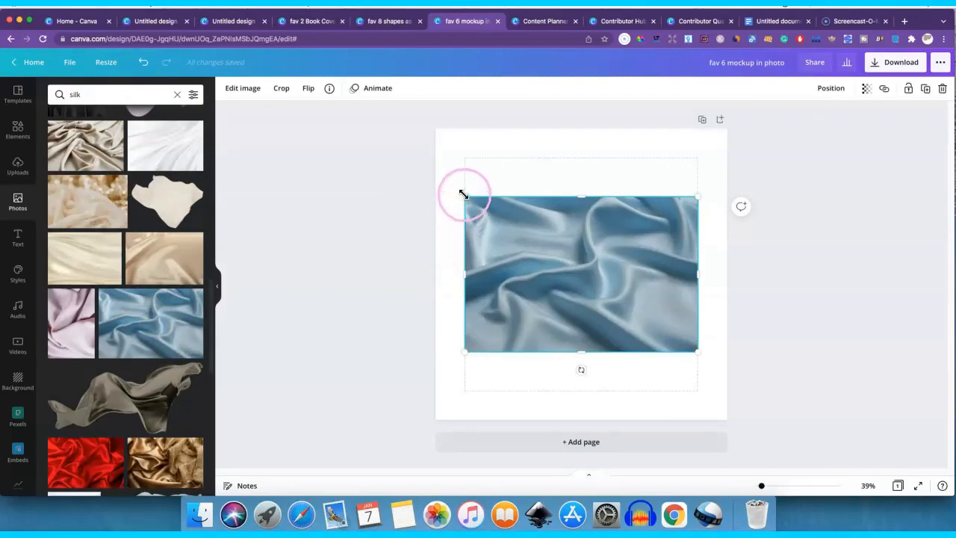
drag(464, 196, 412, 111)
drag(701, 352, 769, 438)
key(Delete)
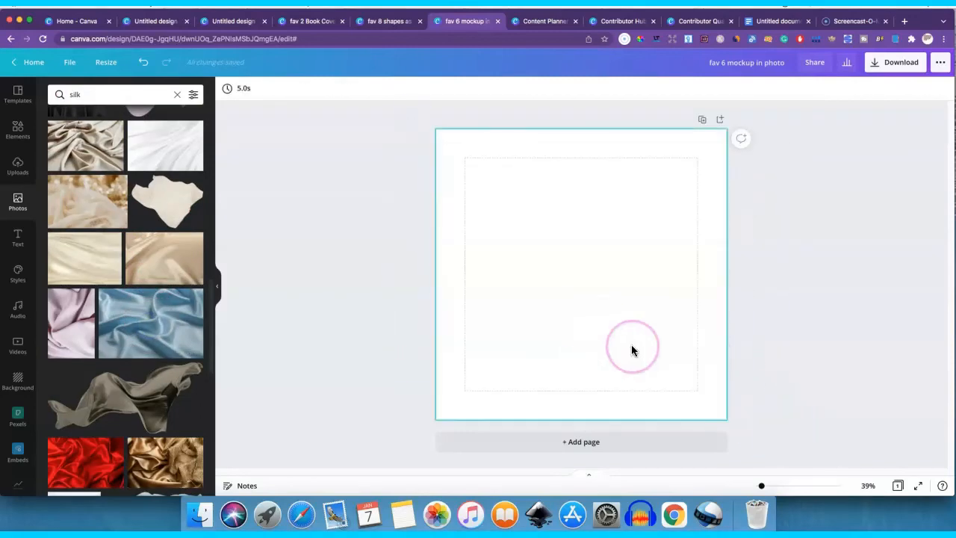
- Search the photos for "brick" and look over the brick wall textures
click(73, 94)
text(bir)
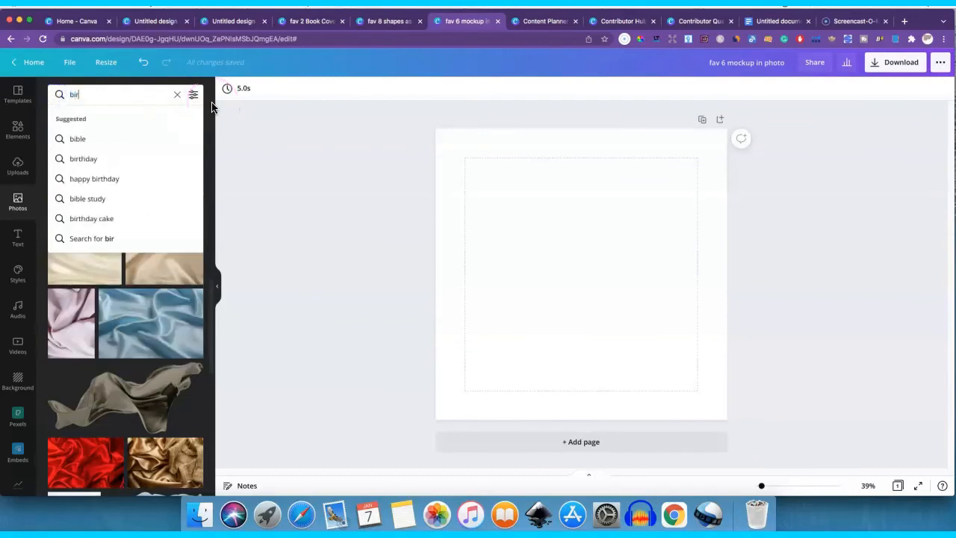
key(BackSpace)
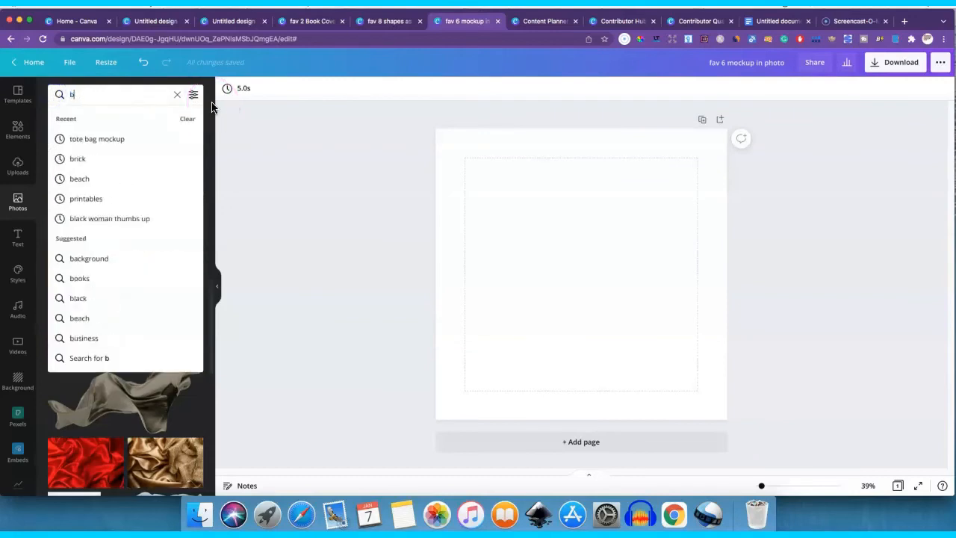
text(rick)
key(Return)
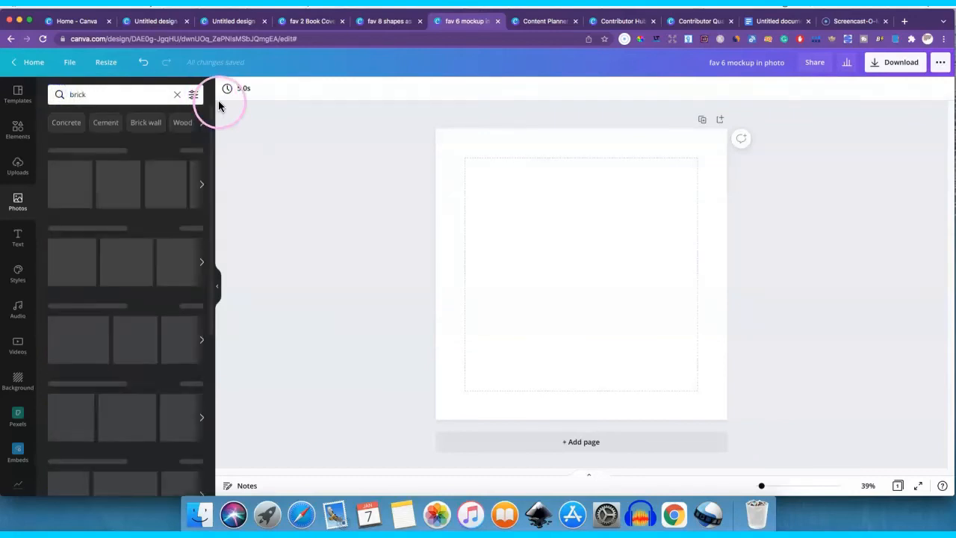
scroll(166, 299, down, 3)
scroll(166, 298, up, 5)
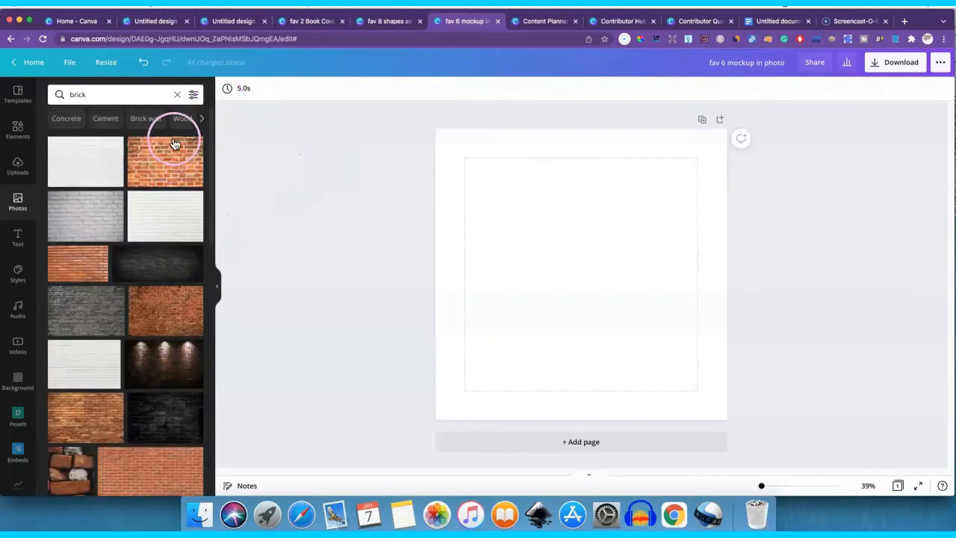
- Filter the brick photos to cut-outs only, look through them, then clear the search term
click(193, 95)
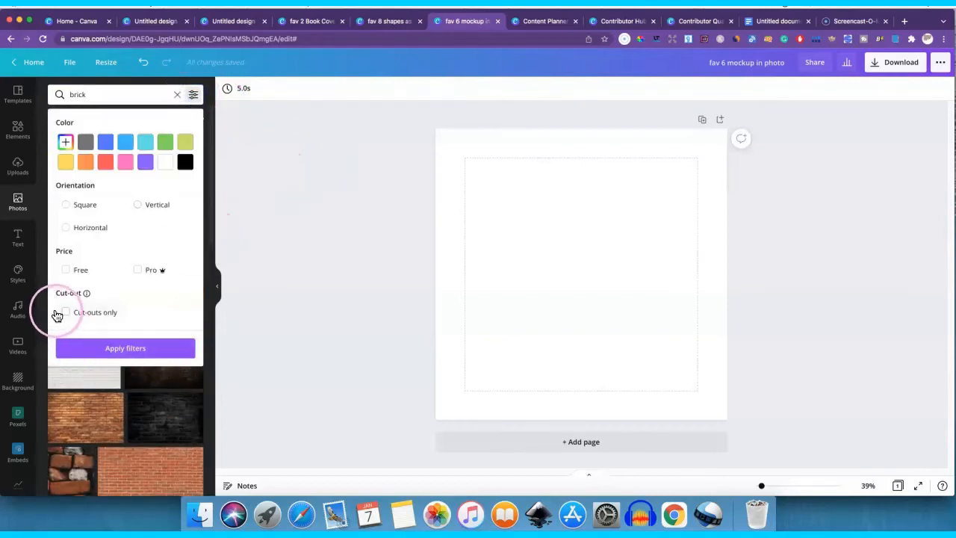
click(67, 314)
click(126, 348)
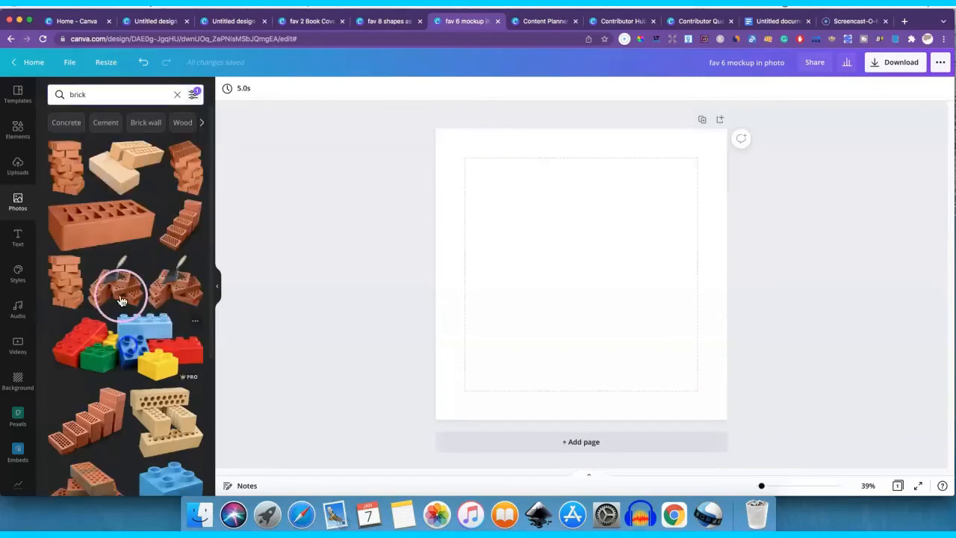
scroll(138, 277, down, 10)
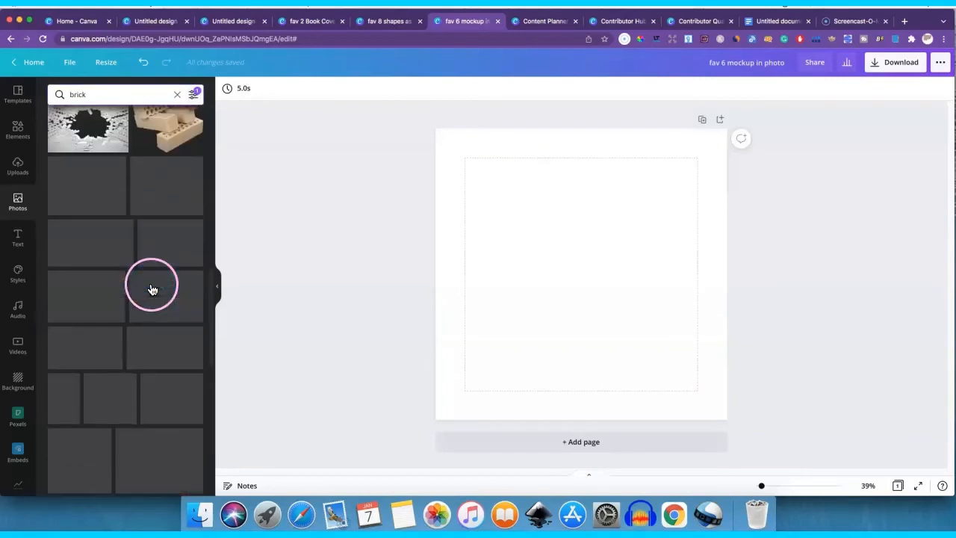
scroll(112, 299, down, 10)
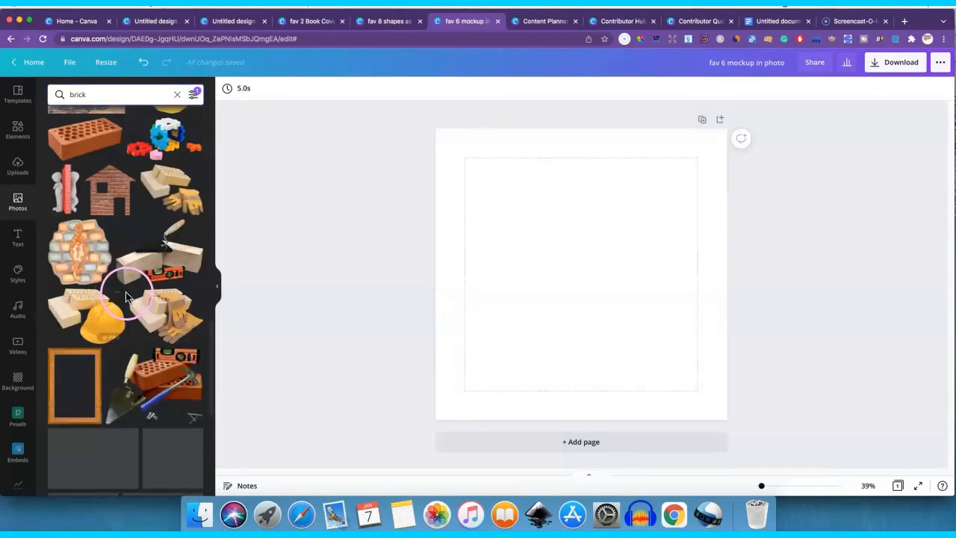
scroll(138, 288, up, 10)
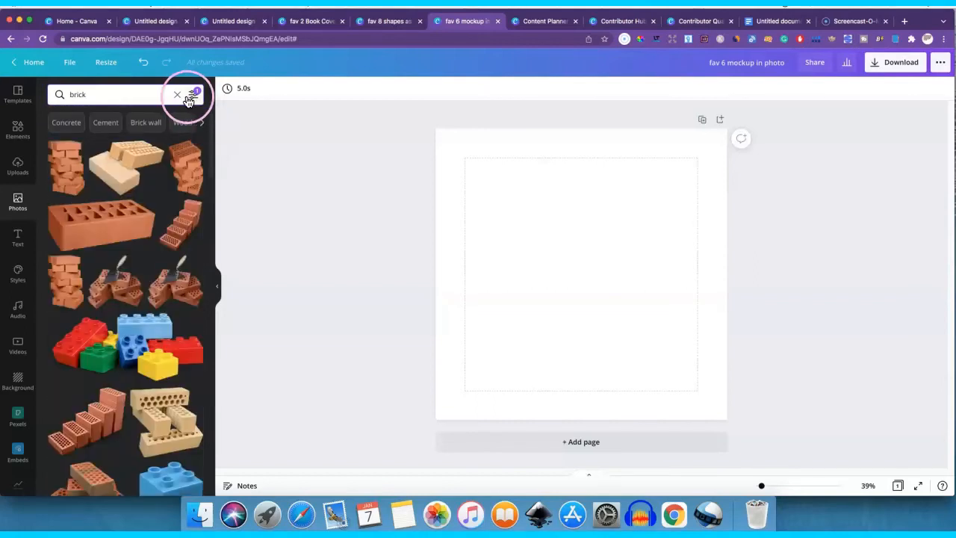
click(177, 94)
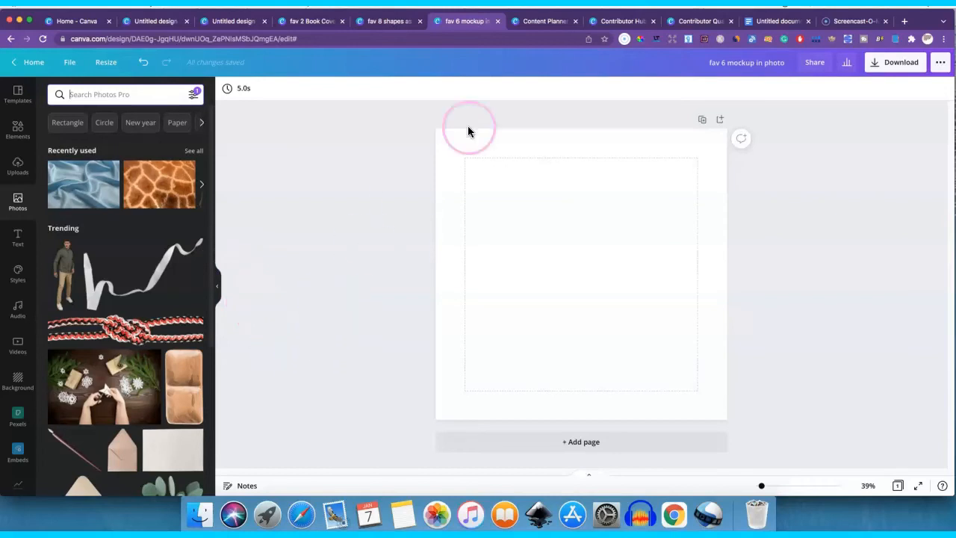
- Close the "fav 6 mockup in photo" design and look over the January 2022 calendar in the Content Planner
click(498, 21)
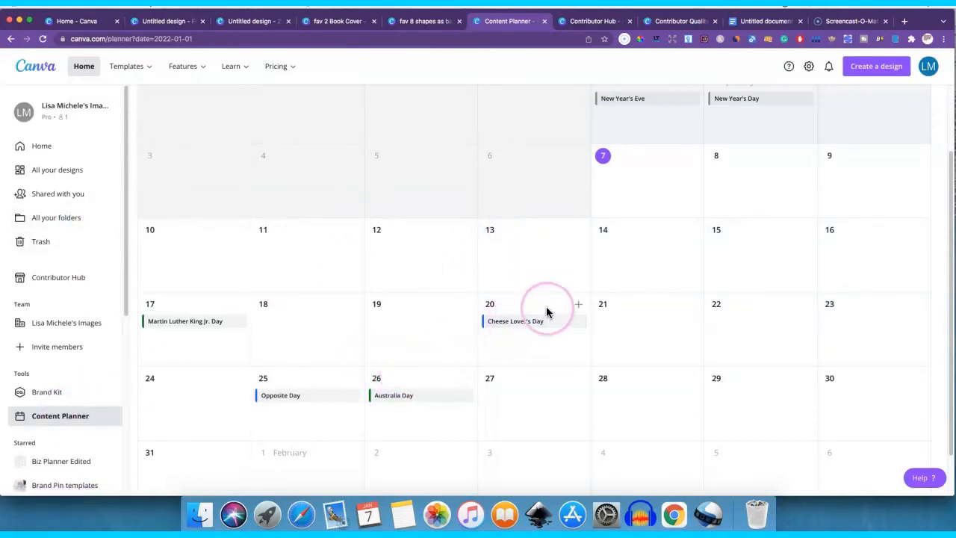
scroll(650, 299, up, 2)
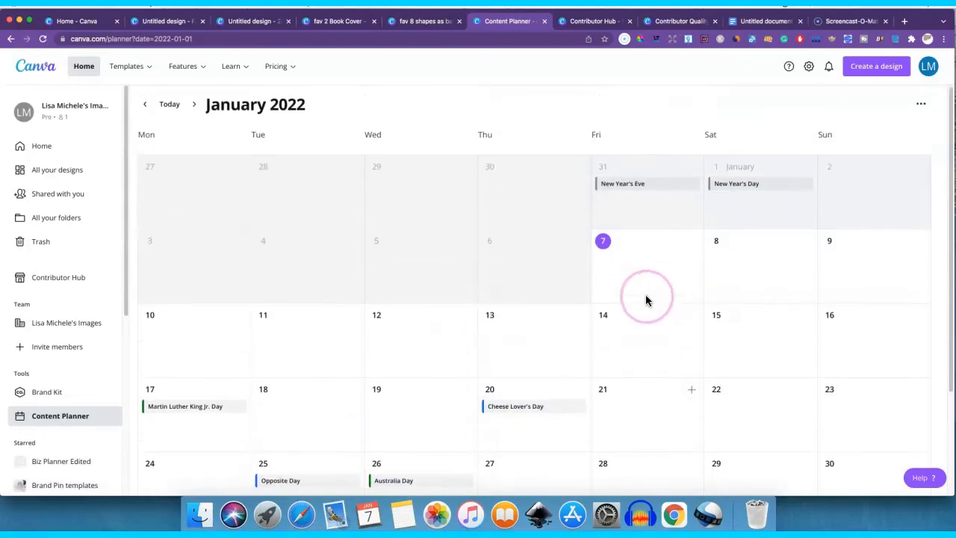
scroll(634, 309, down, 3)
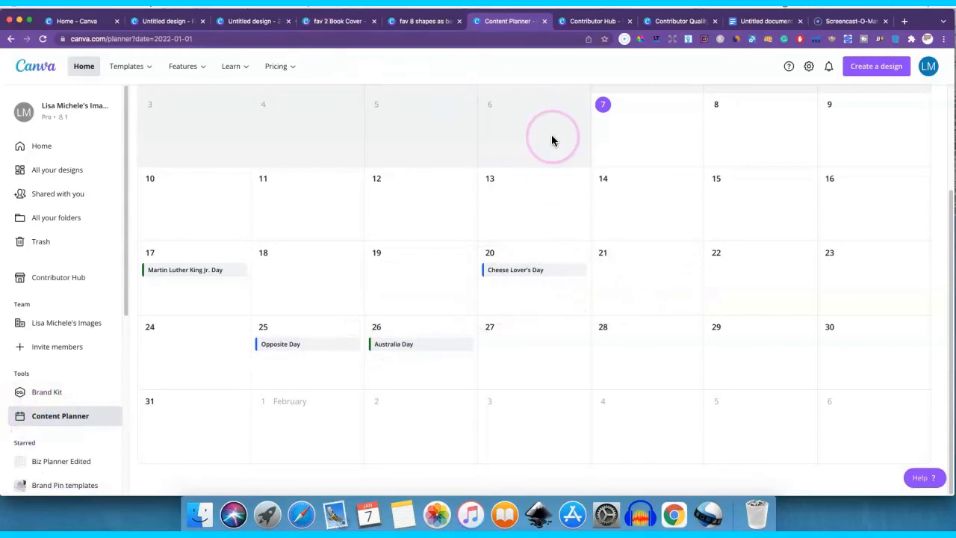
scroll(590, 134, up, 3)
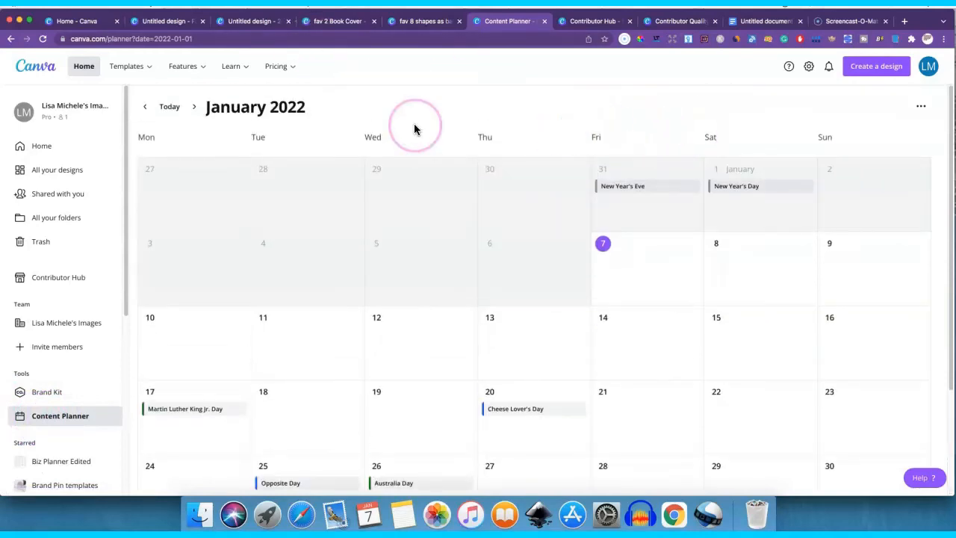
- Page the Content Planner forward to March 2022, then return to January 2022 and review its listed holidays
click(194, 107)
click(193, 107)
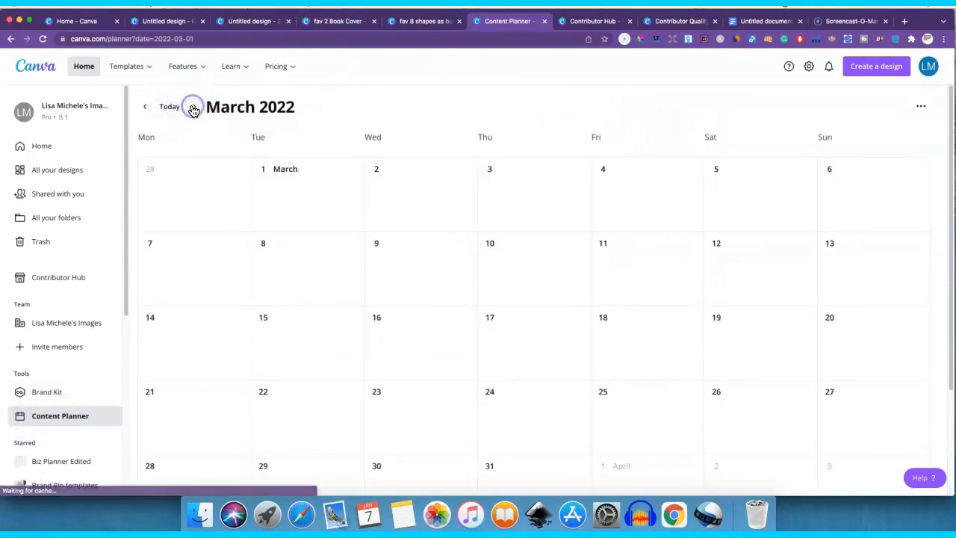
click(146, 109)
click(146, 108)
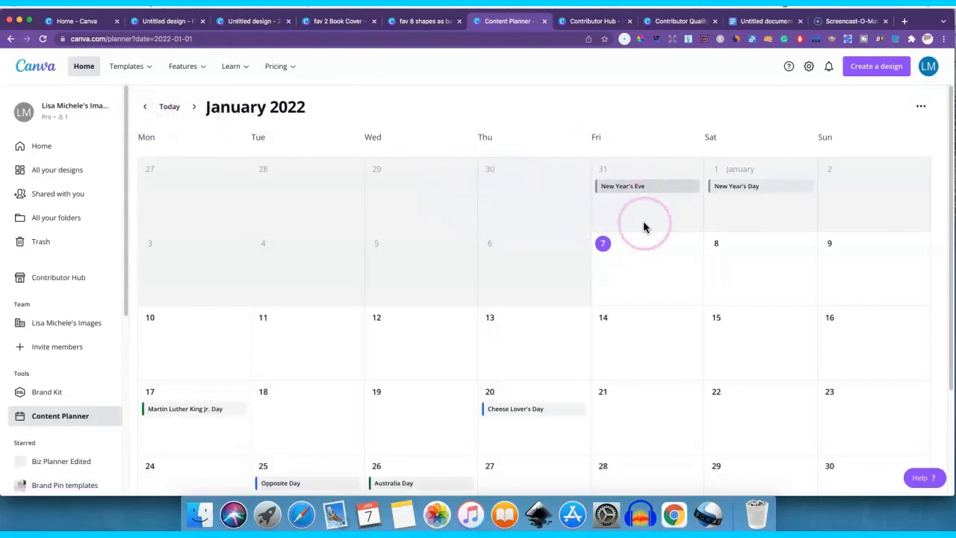
scroll(655, 275, down, 2)
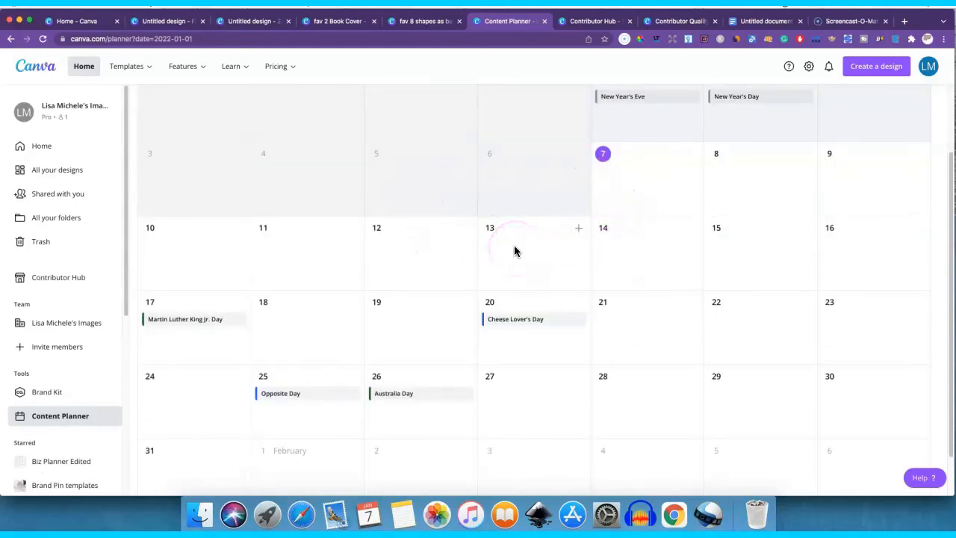
click(388, 192)
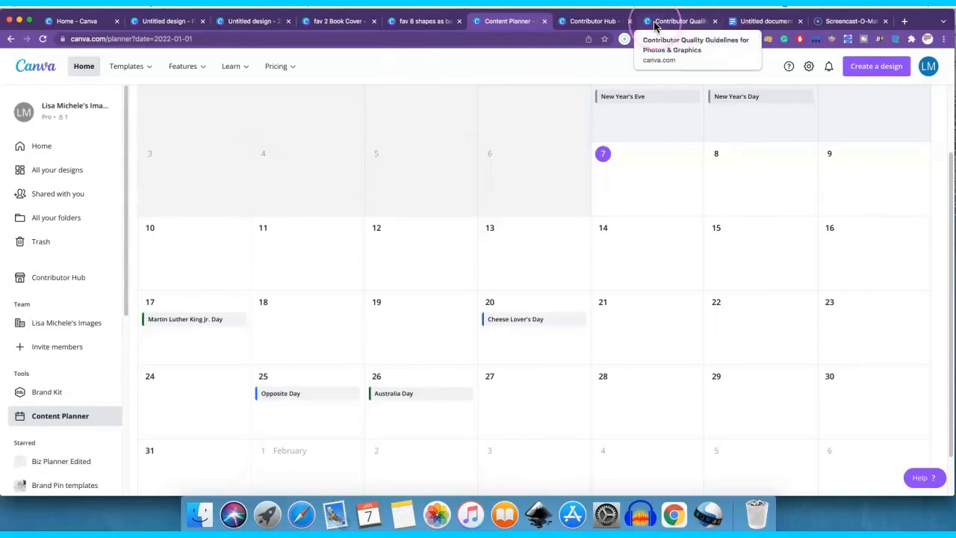
- Switch to the Contributor Hub and examine its upload and collection options
click(586, 25)
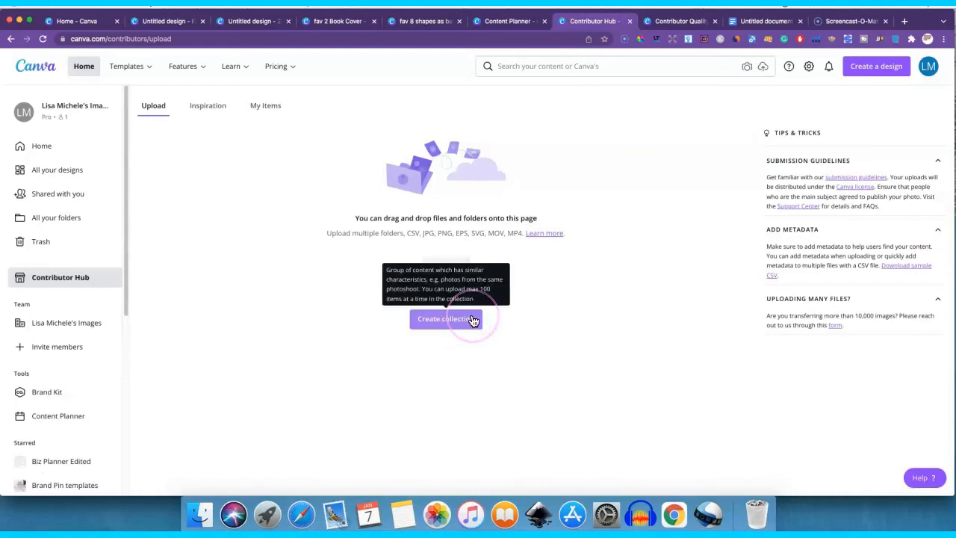
click(569, 156)
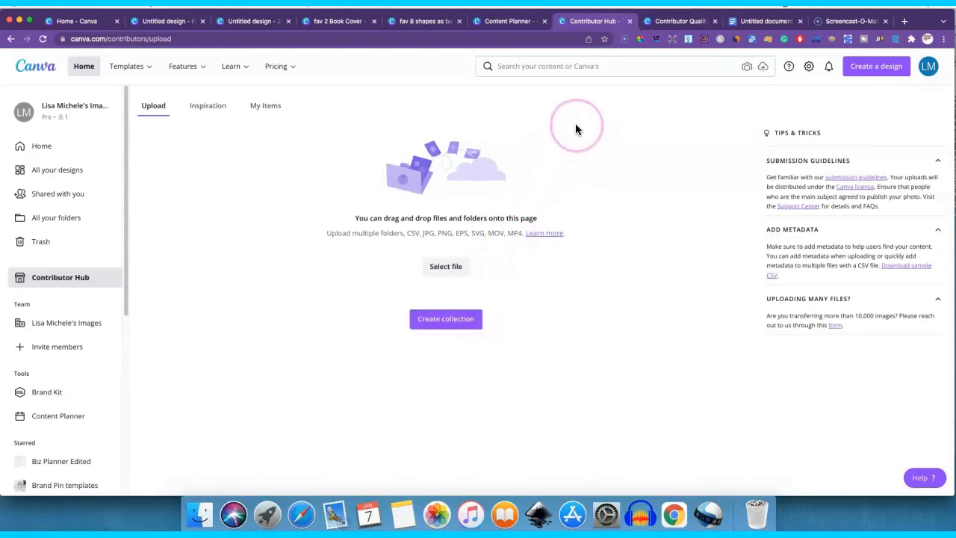
- Switch to the untitled Facebook Post design and look over the available element categories
click(161, 25)
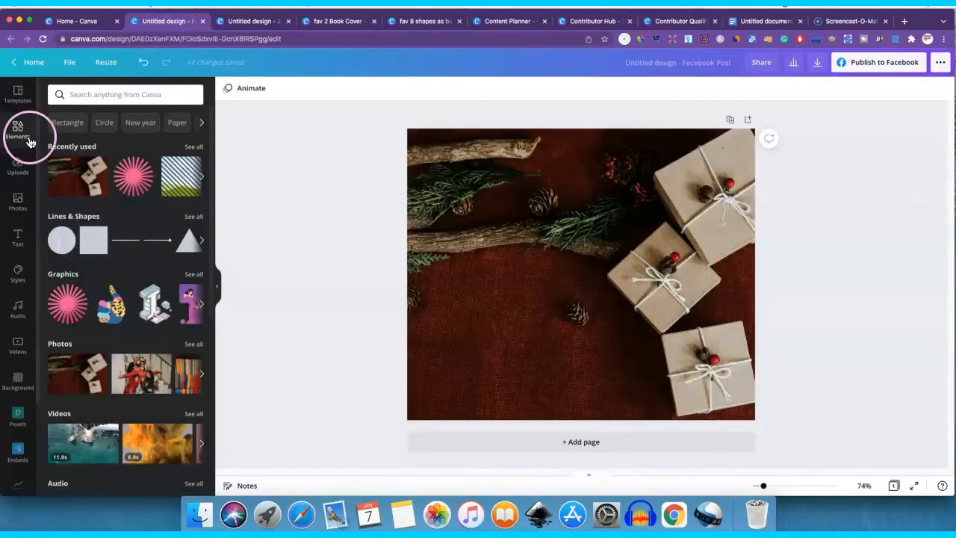
scroll(146, 308, down, 1)
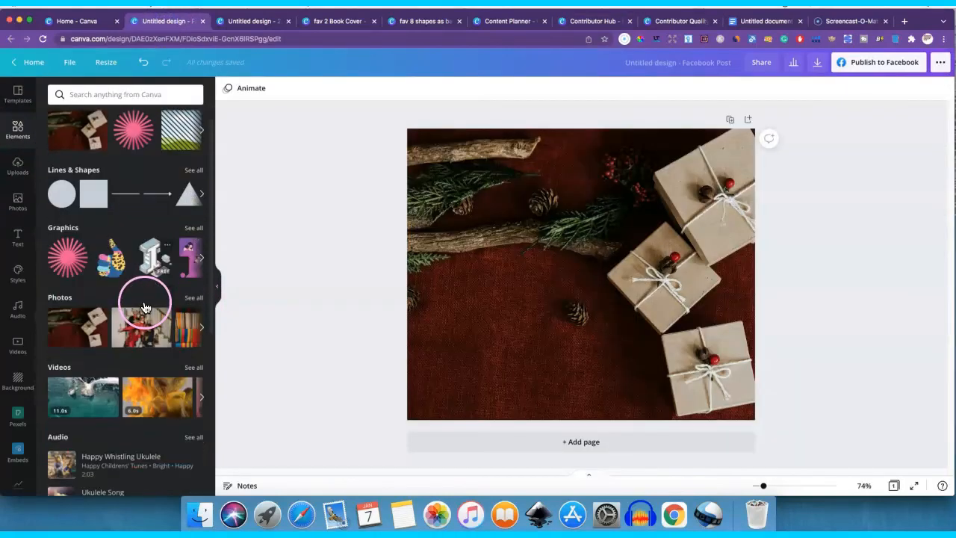
scroll(146, 307, down, 5)
scroll(98, 299, up, 6)
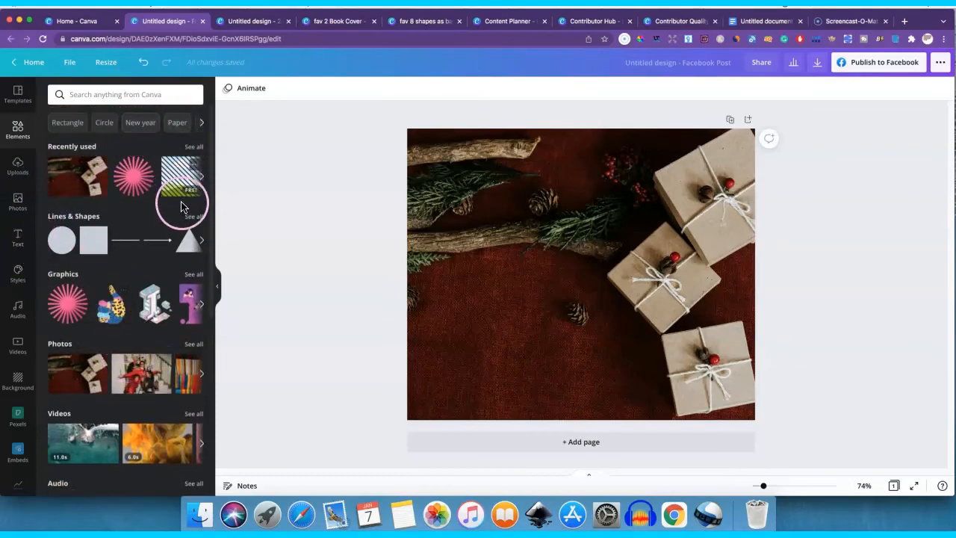
- Show all graphics and look through the themed collections, from Stickers and Coronavirus down to Handdrawn Animals and Organic Rainbows
click(193, 275)
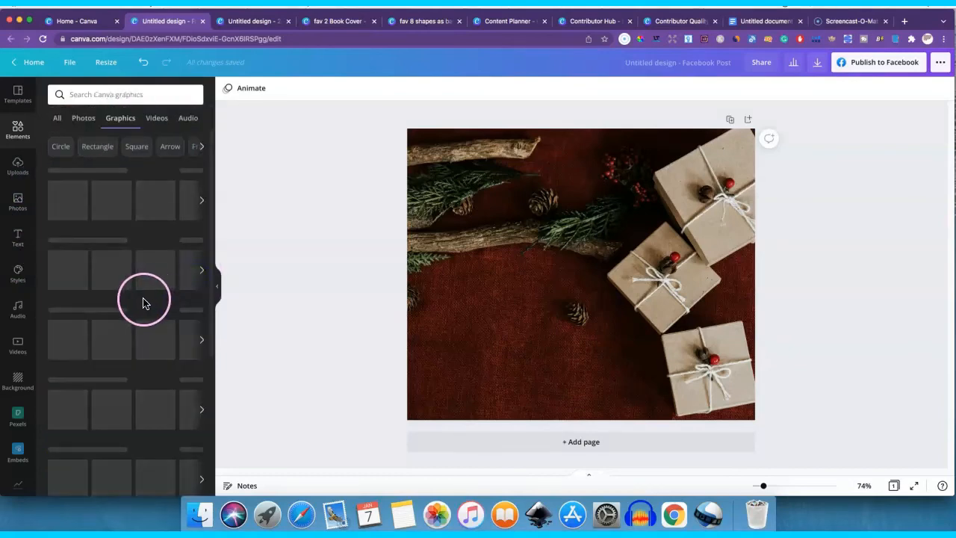
scroll(133, 312, down, 3)
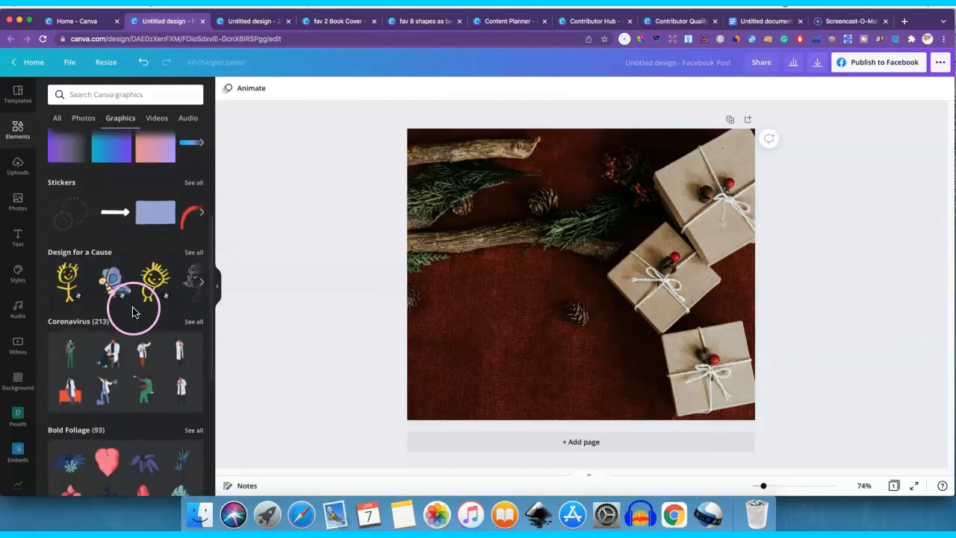
scroll(135, 310, down, 1)
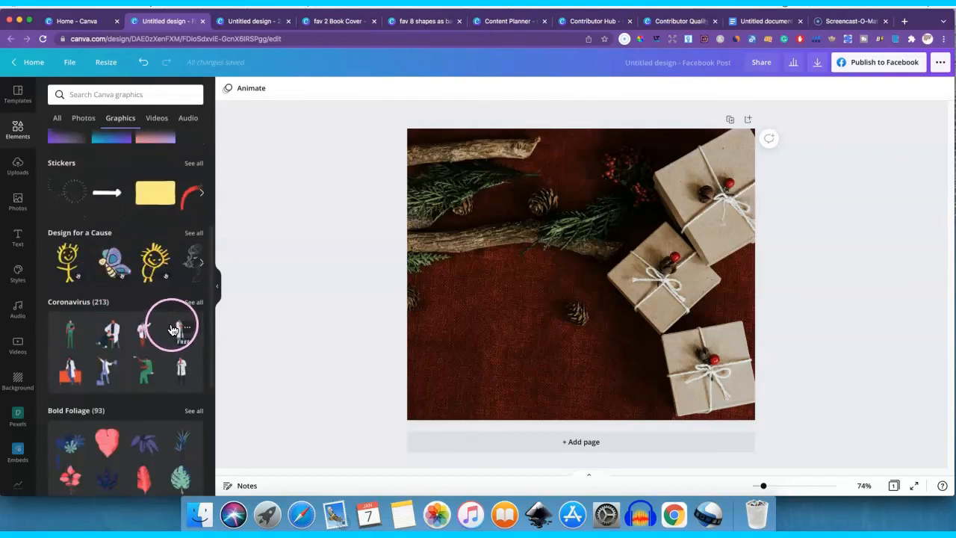
scroll(145, 316, down, 5)
scroll(152, 312, up, 3)
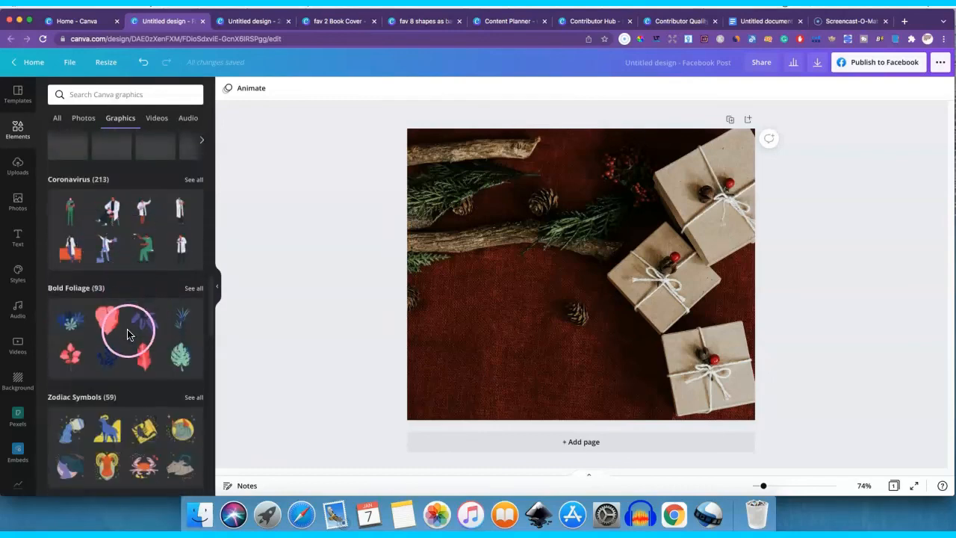
scroll(127, 329, down, 5)
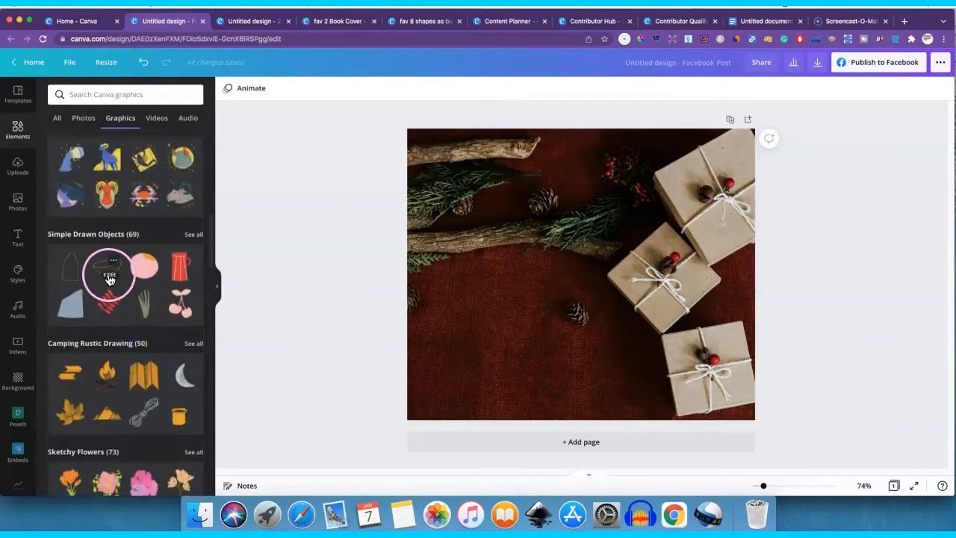
scroll(115, 284, down, 5)
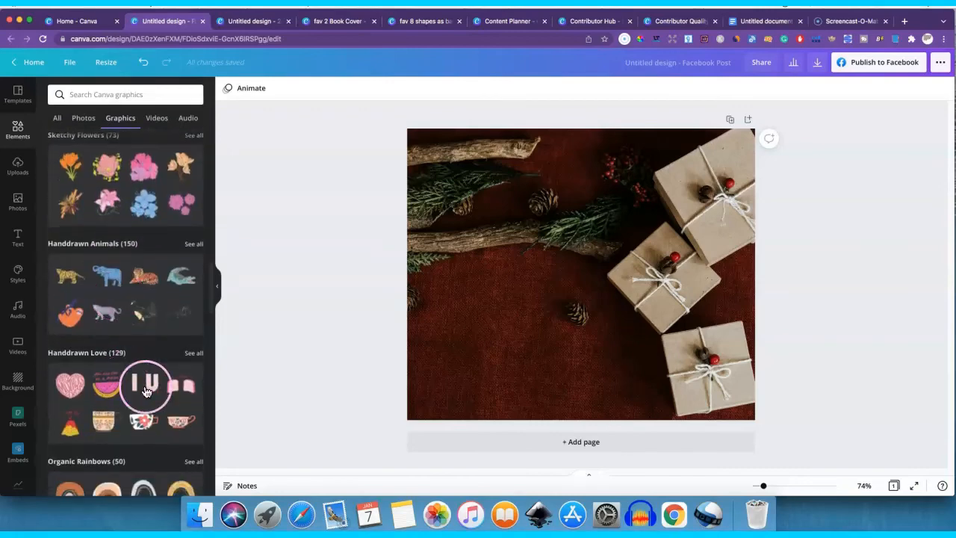
- Switch to the contributor quality guidelines, check where the Contributor Hub links to the submission guidelines, and return to the illustration shading slide
click(691, 22)
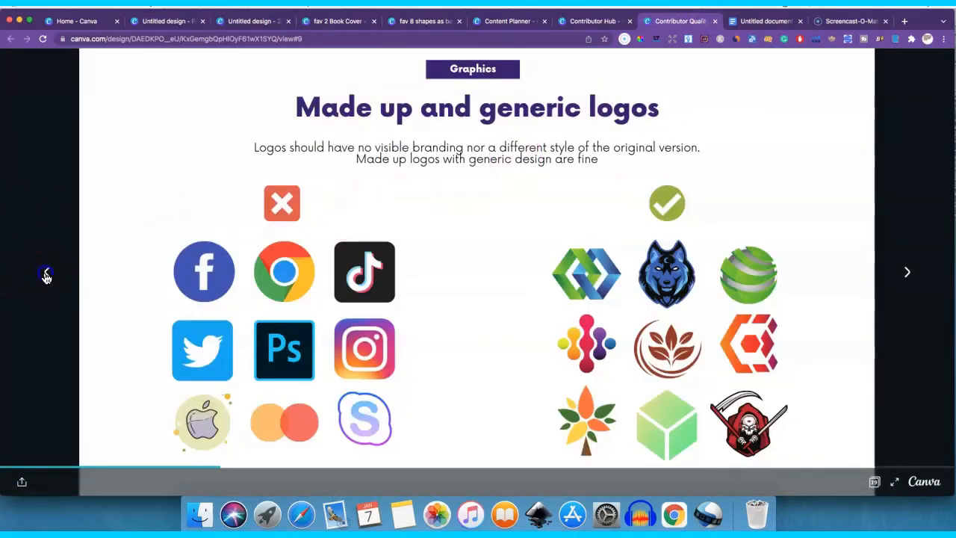
click(46, 274)
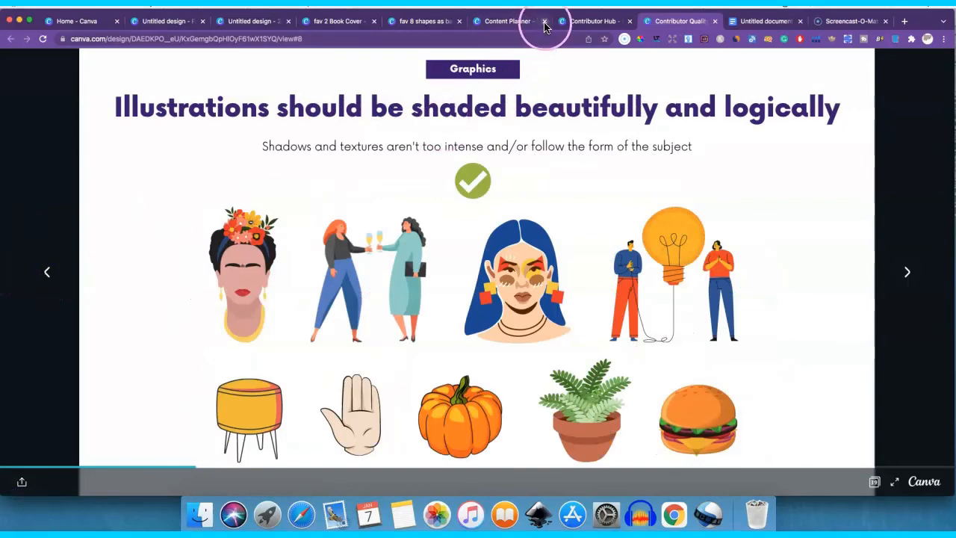
click(580, 21)
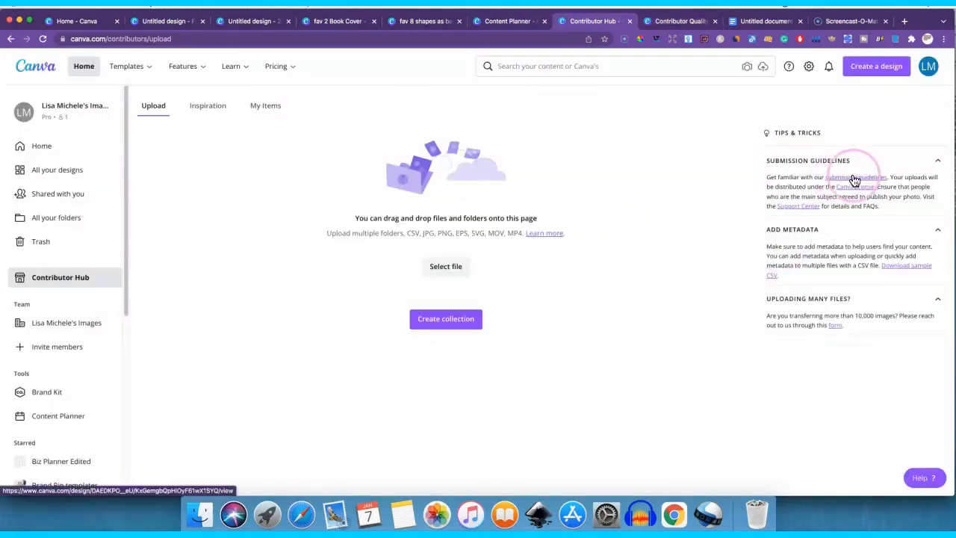
click(683, 21)
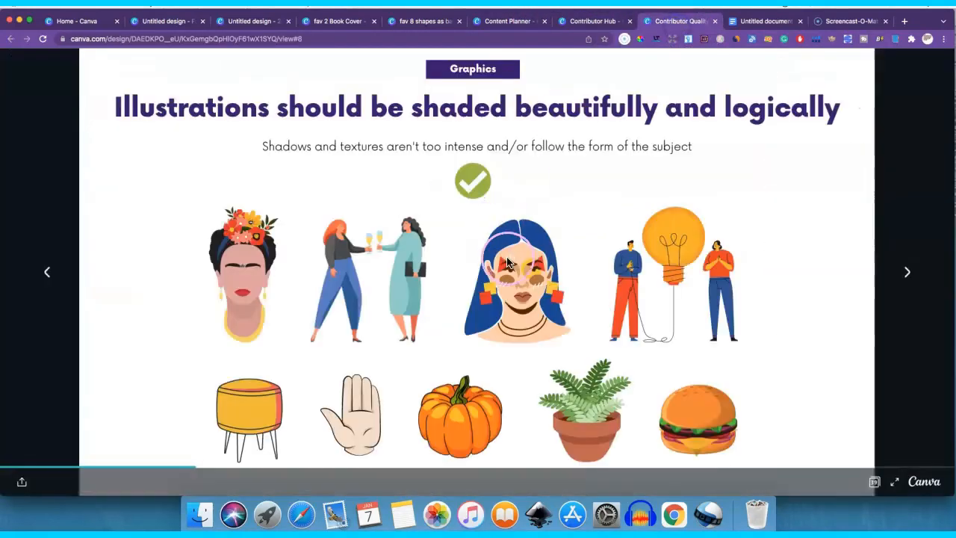
- Page back to the slide on finished, recognizable illustrations, then forward through the guidelines to the slide on made up and generic characters
click(47, 274)
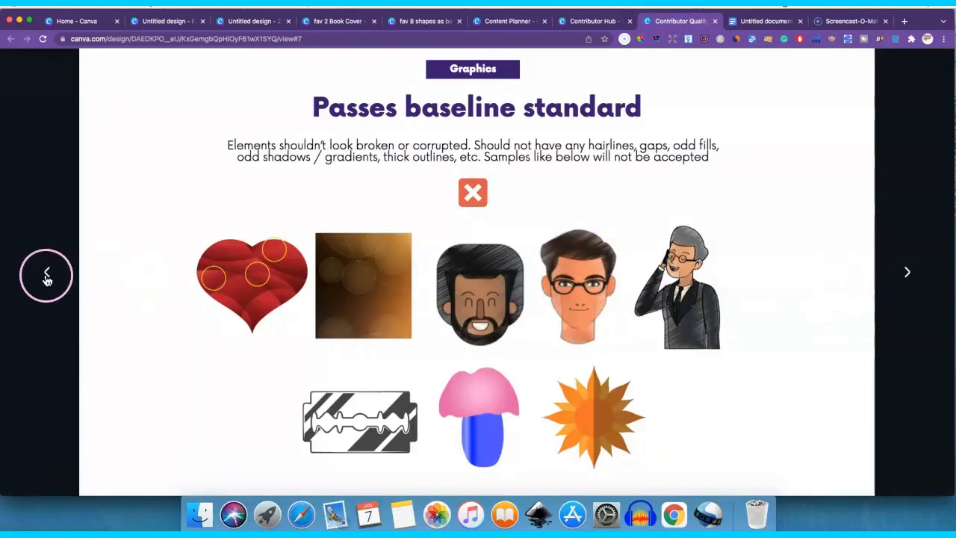
click(46, 273)
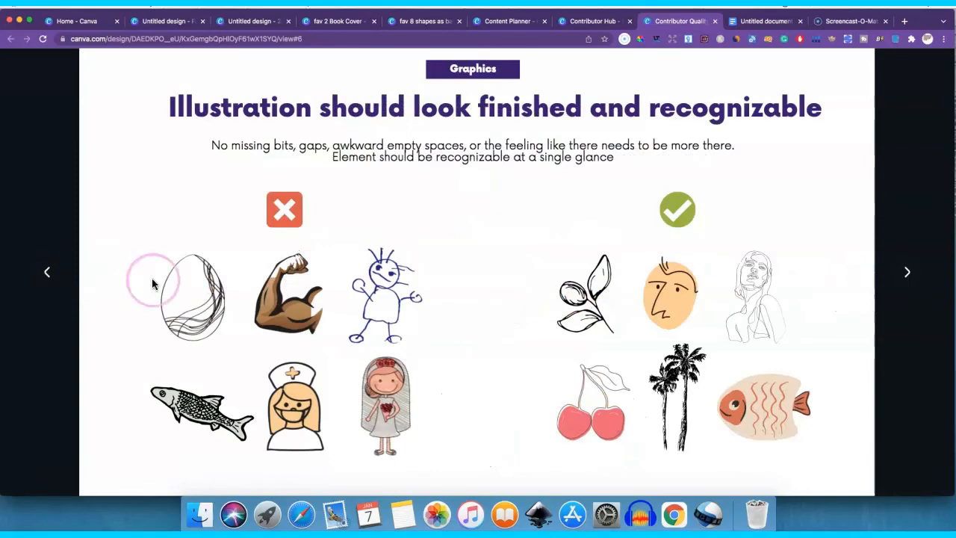
click(908, 273)
click(908, 274)
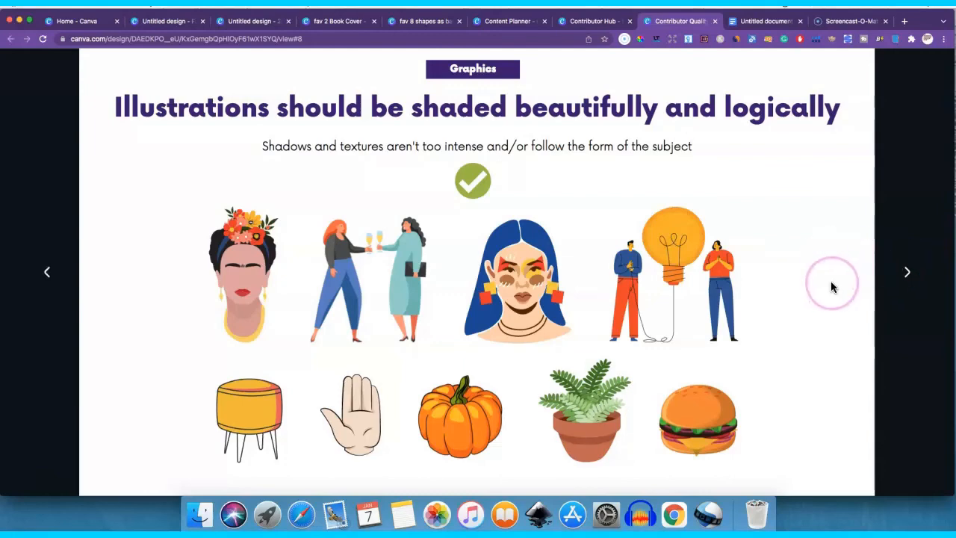
click(907, 272)
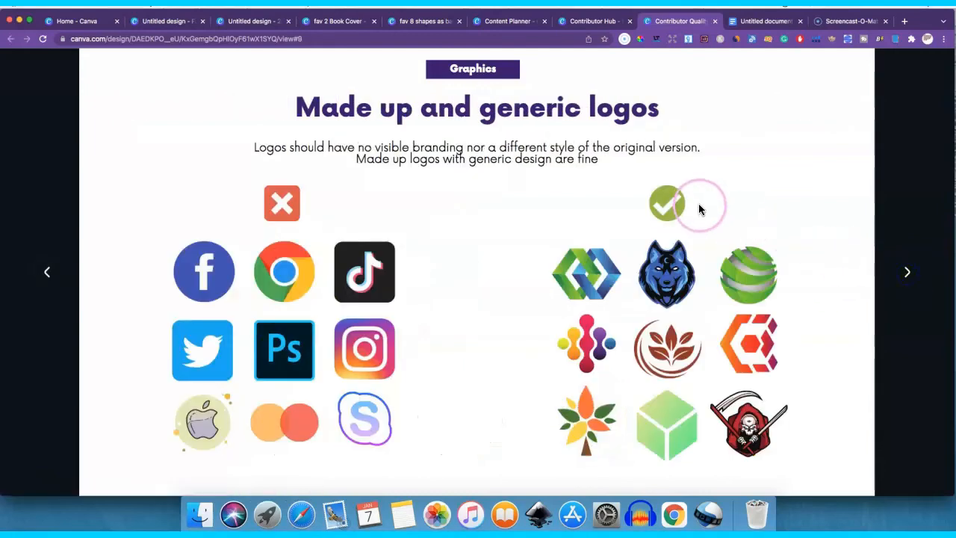
click(905, 273)
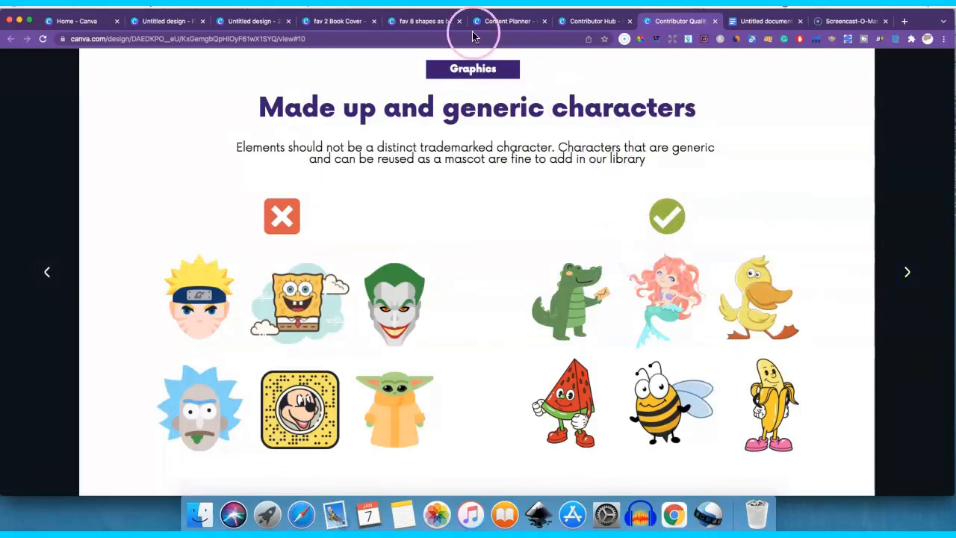
- Revisit the fav 2 Book Cover and fav 8 shapes as background designs, then switch to the Contributor Hub
click(342, 22)
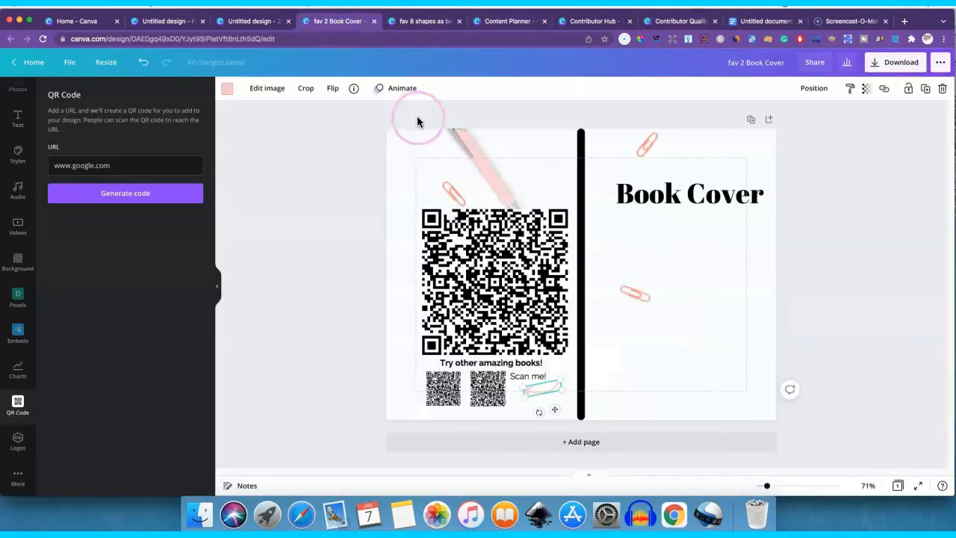
click(469, 241)
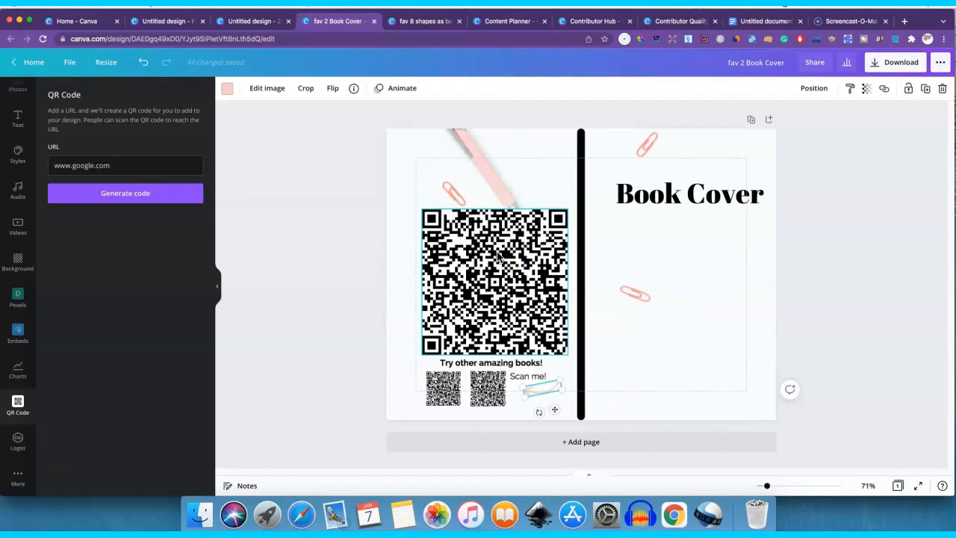
click(423, 22)
click(594, 22)
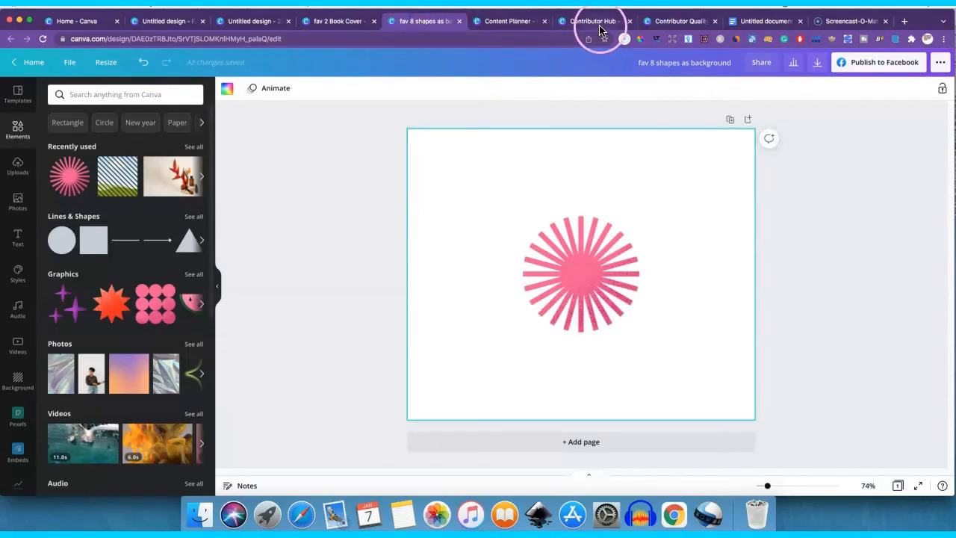